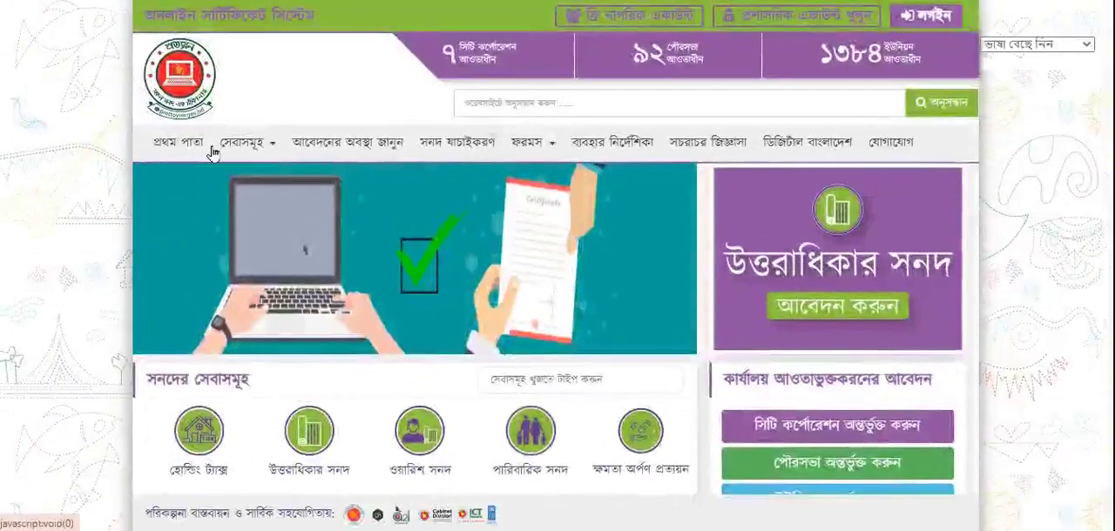
# Open the list of all certificate services (সেবাসমূহ) and look through it
pyautogui.click(275, 146)
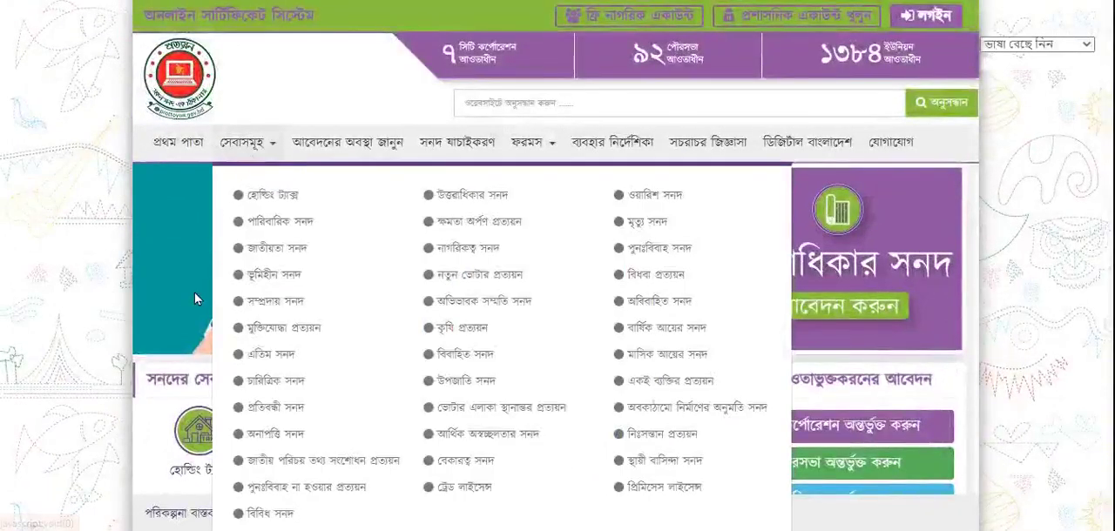
pyautogui.scroll(-1, 195, 296)
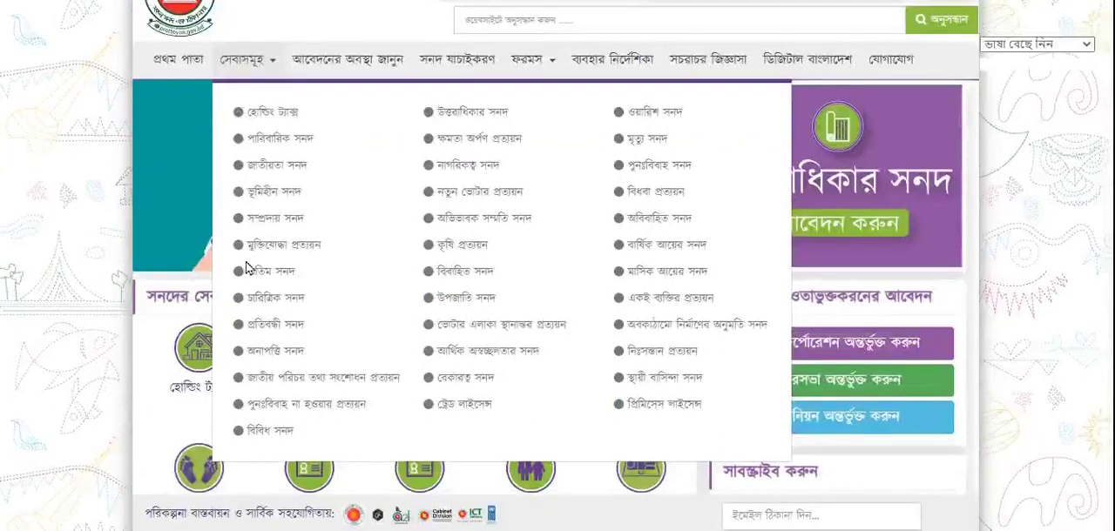
pyautogui.scroll(1, 246, 268)
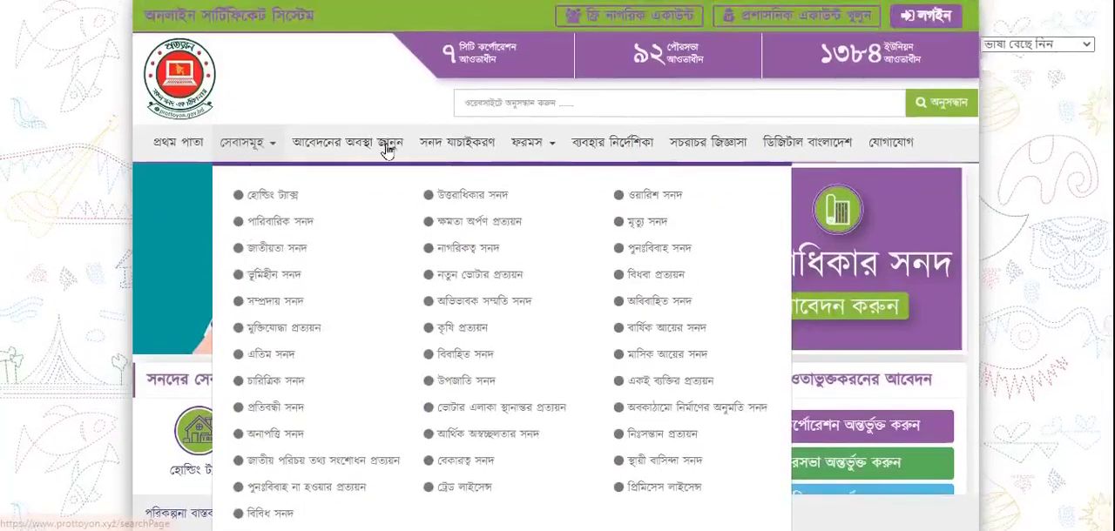
# Look up the status of a submitted application with its application ID number on the application status page
pyautogui.click(370, 150)
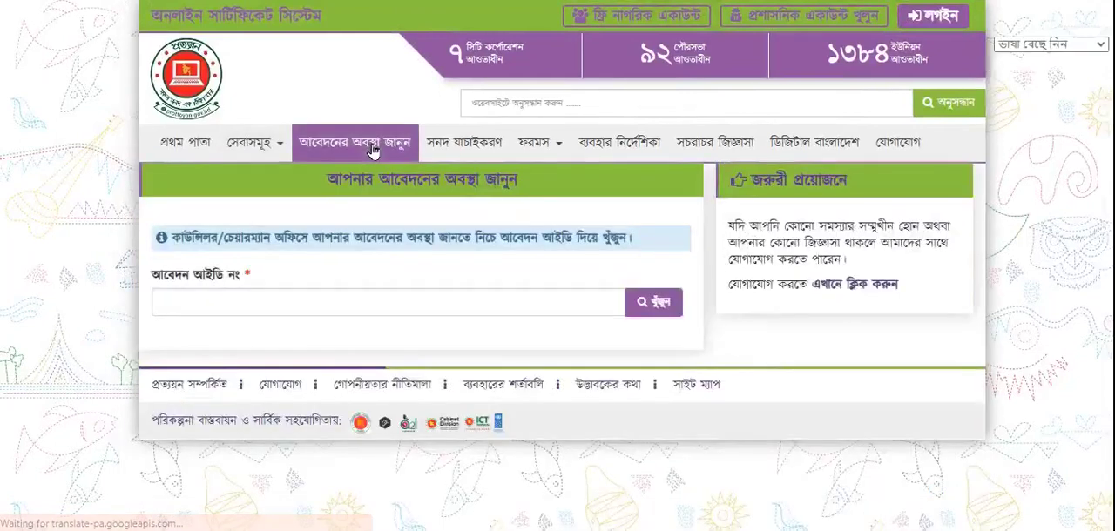
pyautogui.click(296, 302)
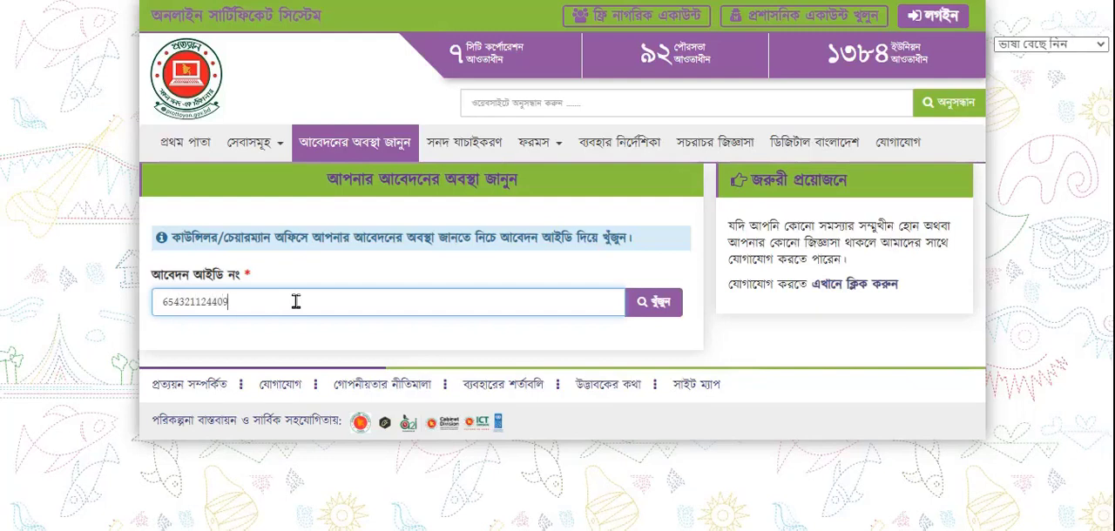
pyautogui.click(644, 311)
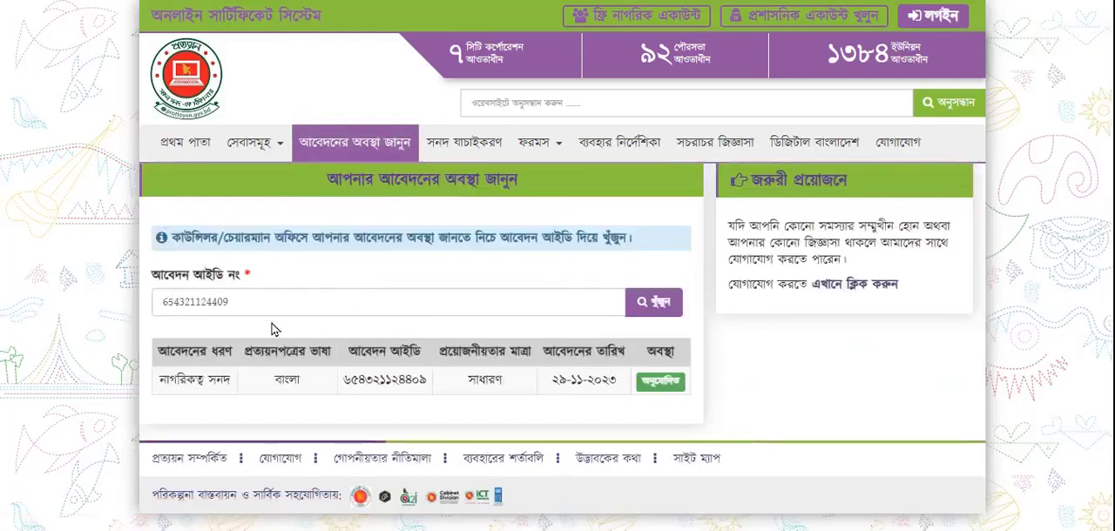
pyautogui.doubleClick(218, 304)
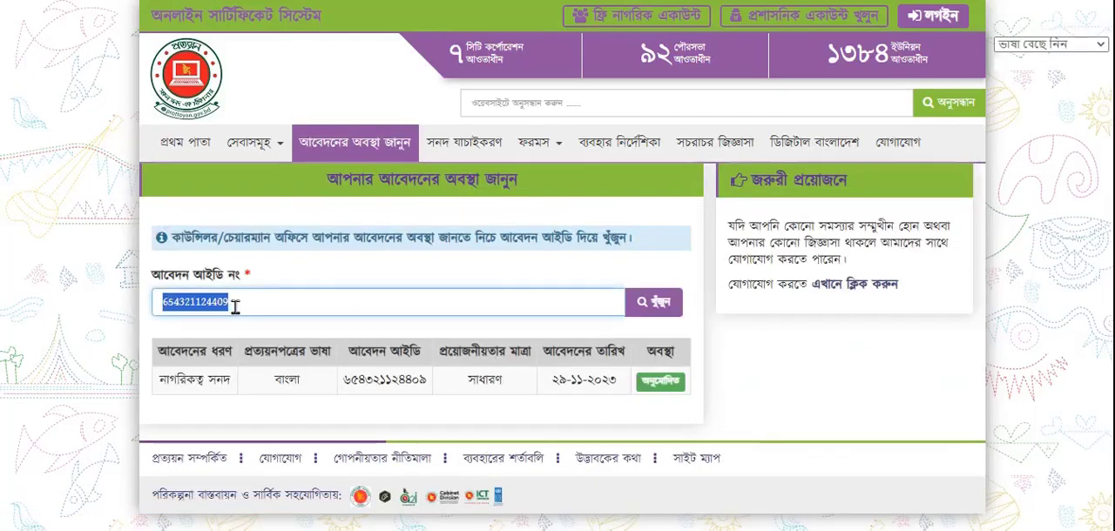
pyautogui.click(467, 281)
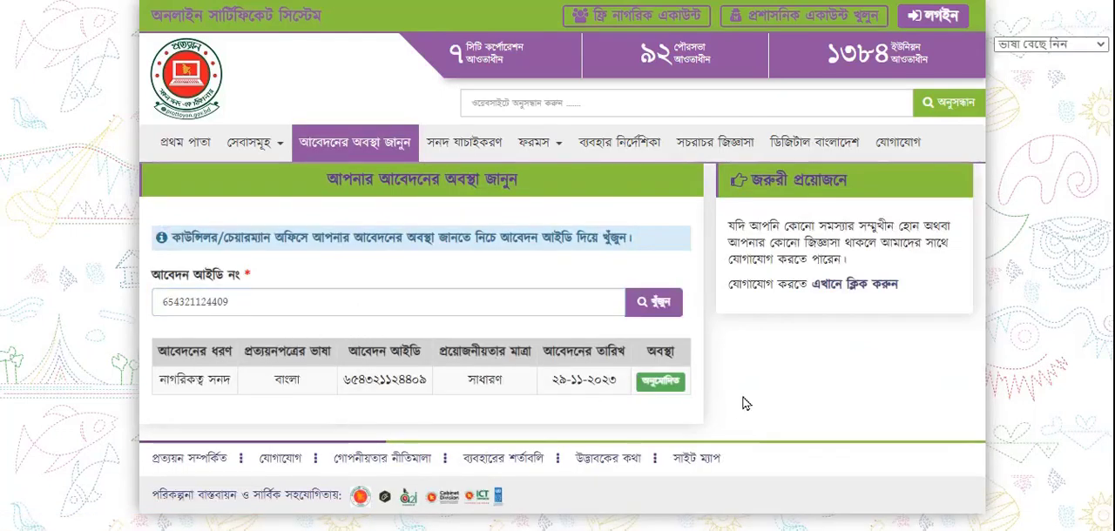
# Verify the certificate with the same application ID number on the certificate verification page
pyautogui.click(476, 150)
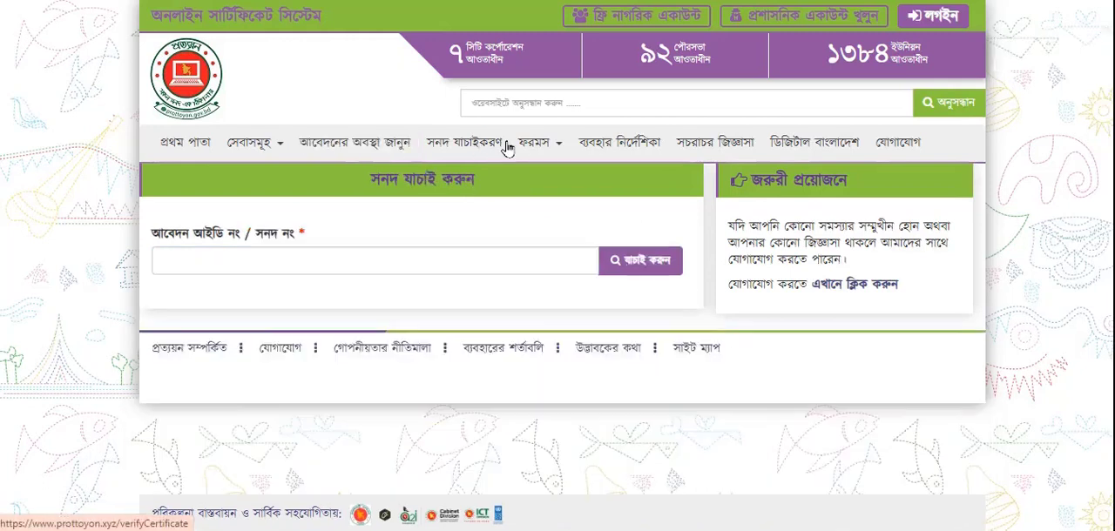
pyautogui.click(311, 259)
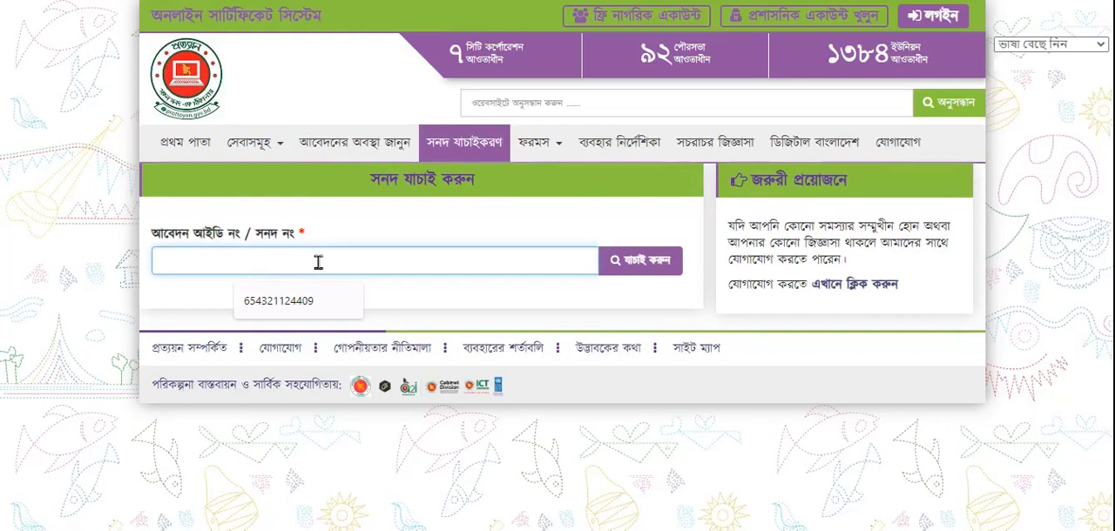
pyautogui.click(328, 290)
pyautogui.click(651, 265)
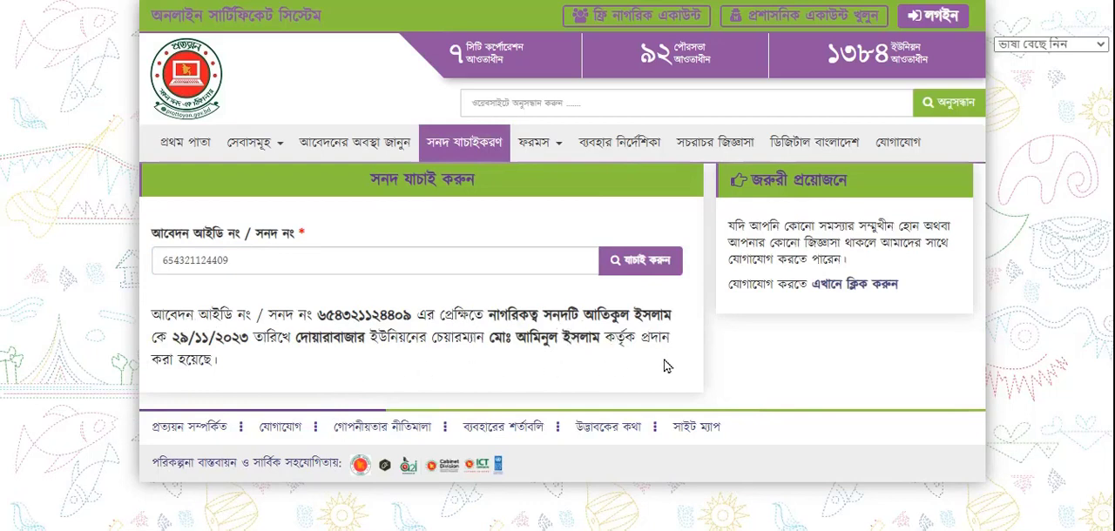
# Open the usage guide (ব্যবহার নির্দেশিকা) and browse the first pages of user_manual.pdf
pyautogui.moveTo(558, 148)
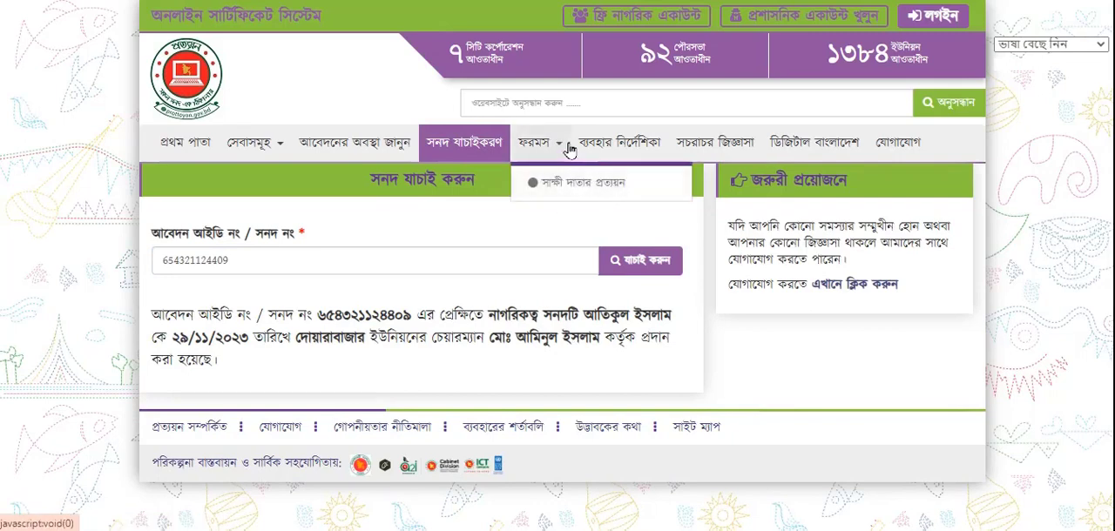
pyautogui.click(623, 151)
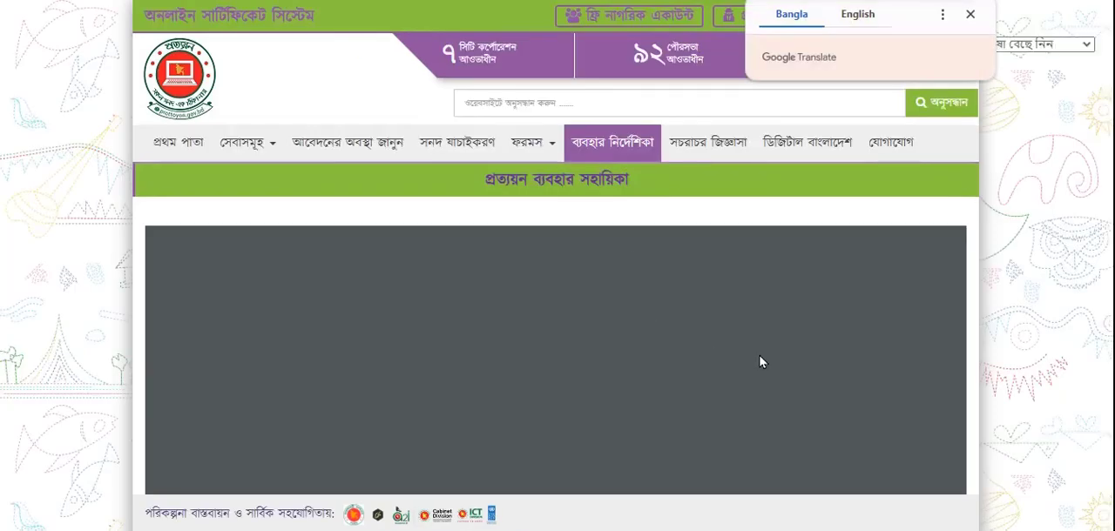
pyautogui.click(970, 14)
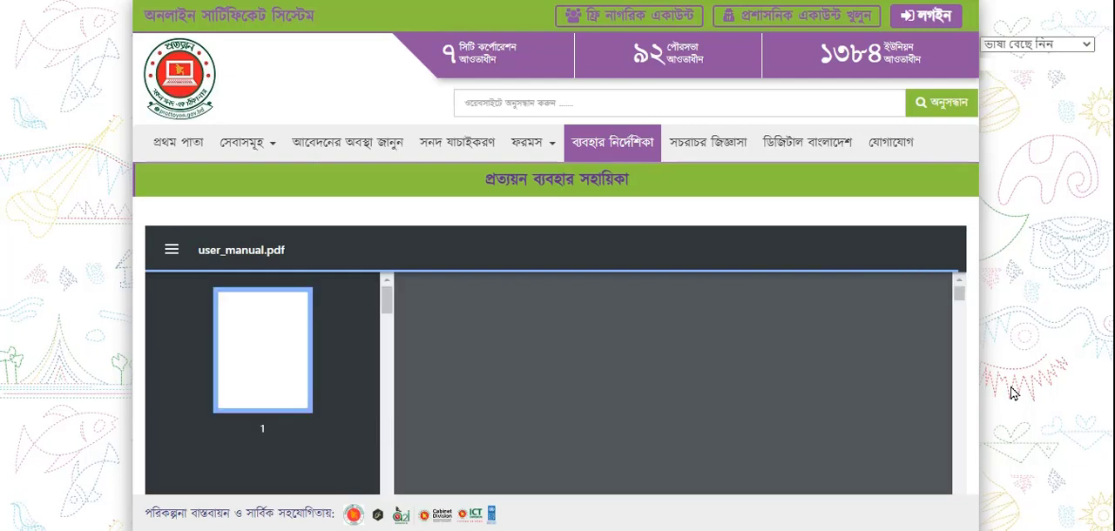
pyautogui.scroll(-3, 1012, 393)
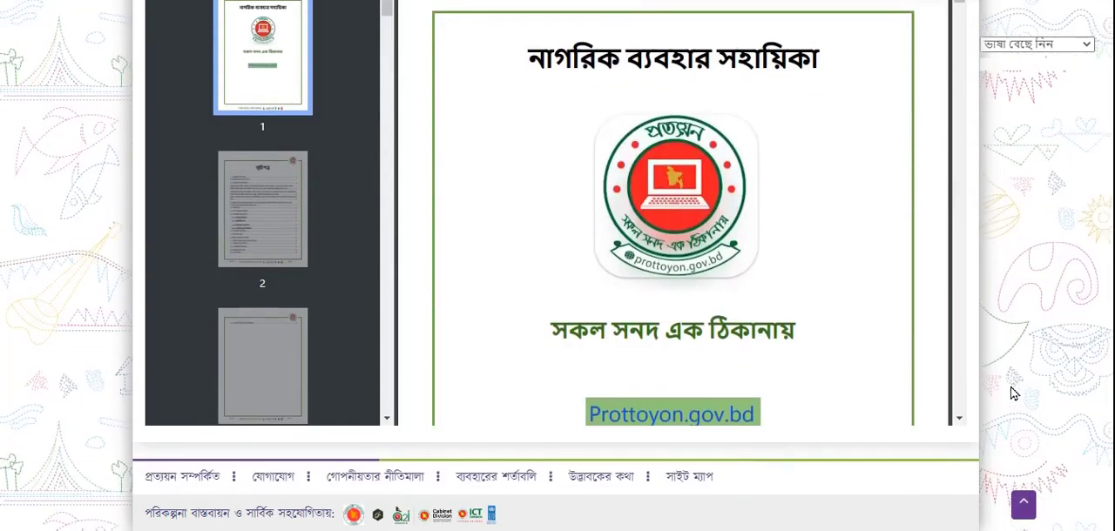
pyautogui.scroll(2, 1010, 388)
pyautogui.scroll(-1, 540, 325)
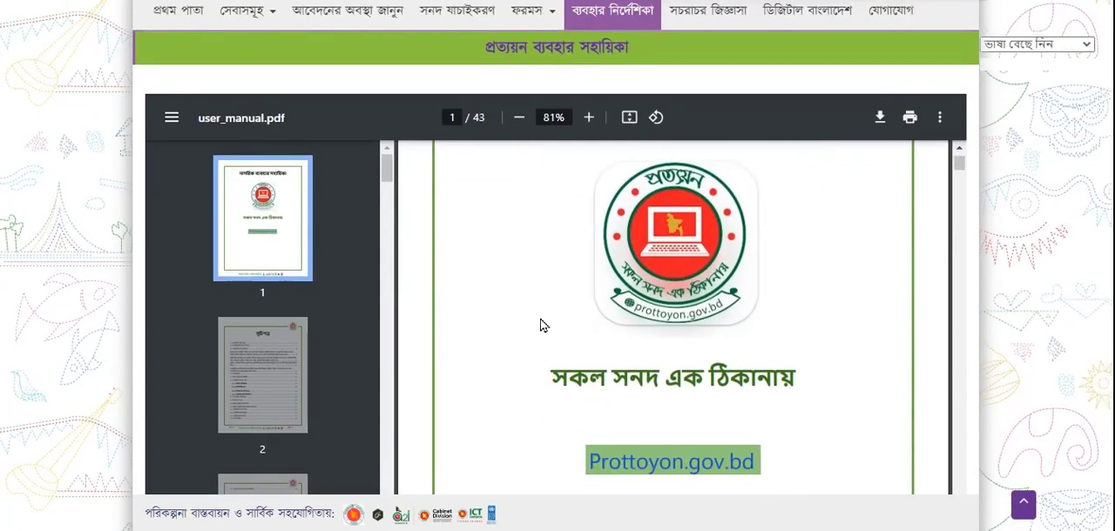
pyautogui.scroll(-10, 540, 325)
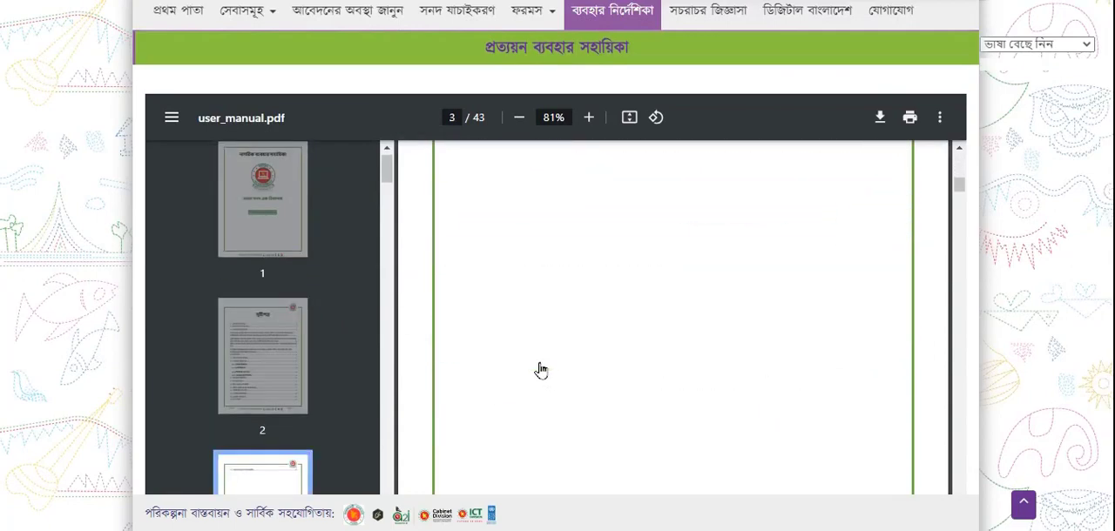
pyautogui.scroll(1, 161, 206)
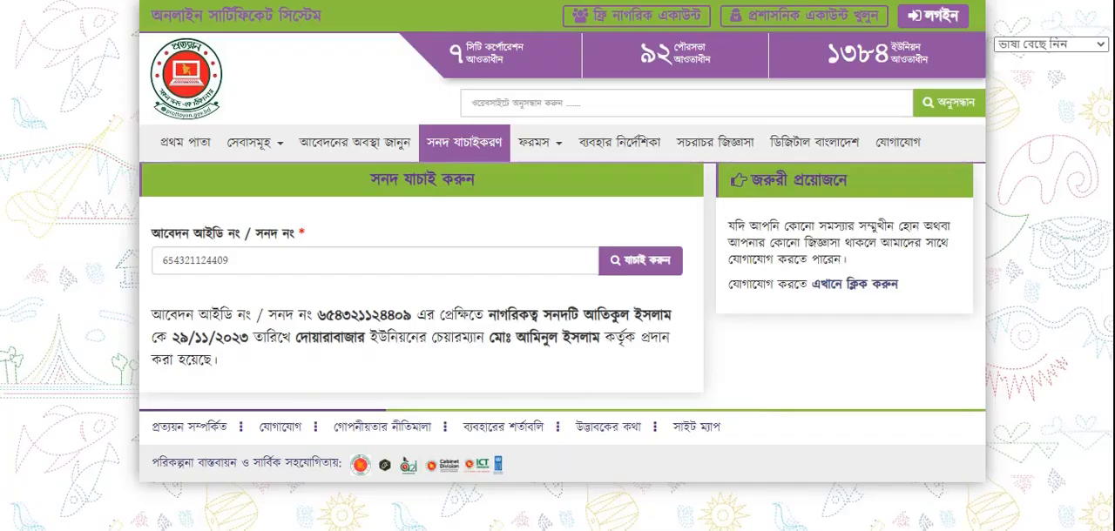
# Open the frequently asked questions page (সচরাচর জিজ্ঞাসা) and look over its questions
pyautogui.click(712, 150)
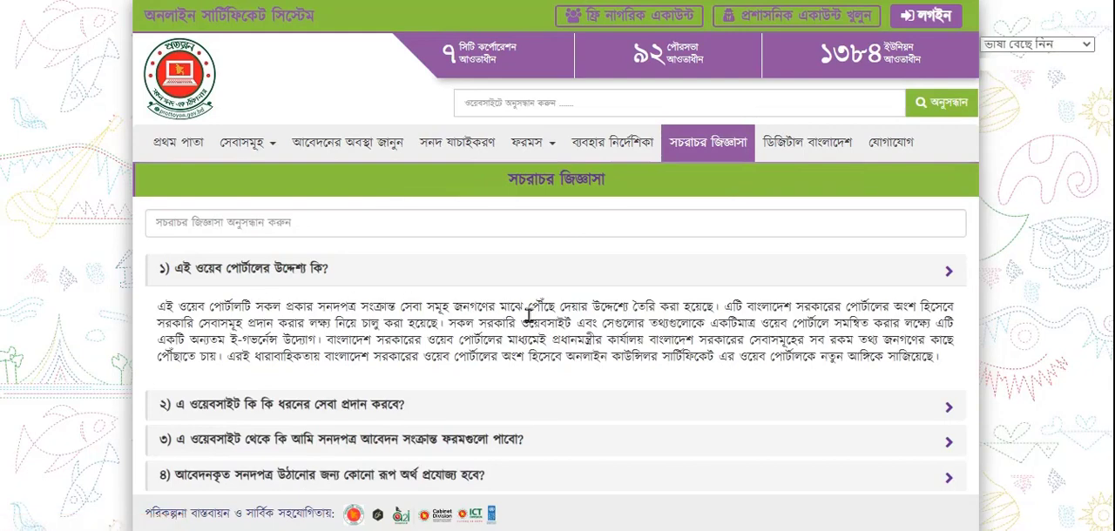
pyautogui.scroll(-4, 527, 315)
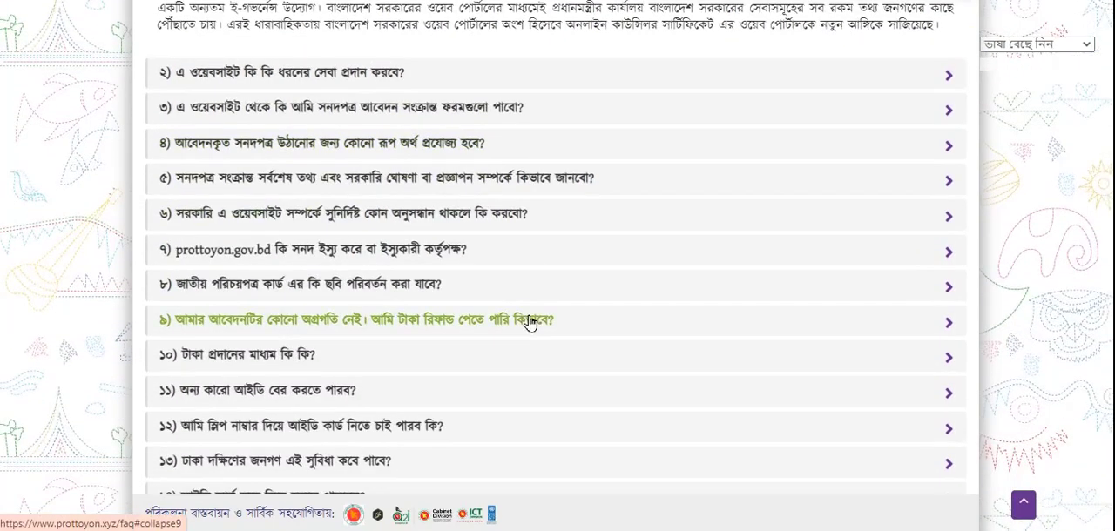
pyautogui.scroll(4, 528, 324)
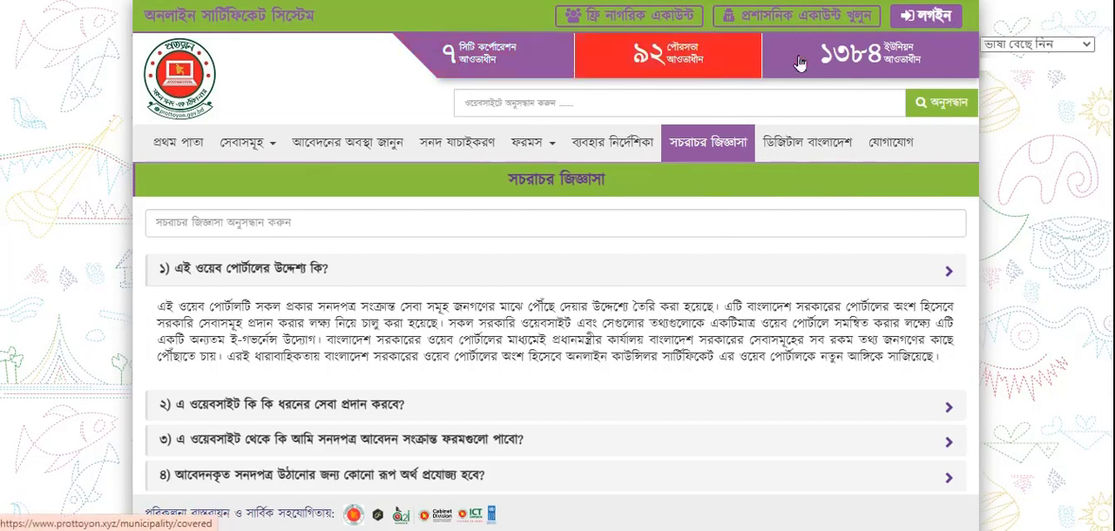
# Open the covered city corporations list and view the services of ward no. 1 under Barishal City Corporation
pyautogui.click(484, 59)
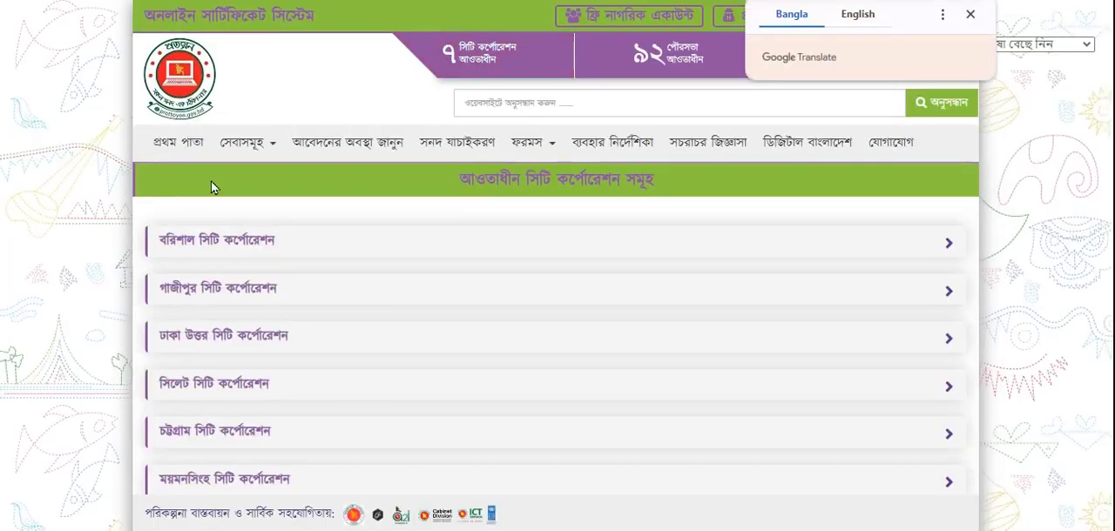
pyautogui.click(969, 16)
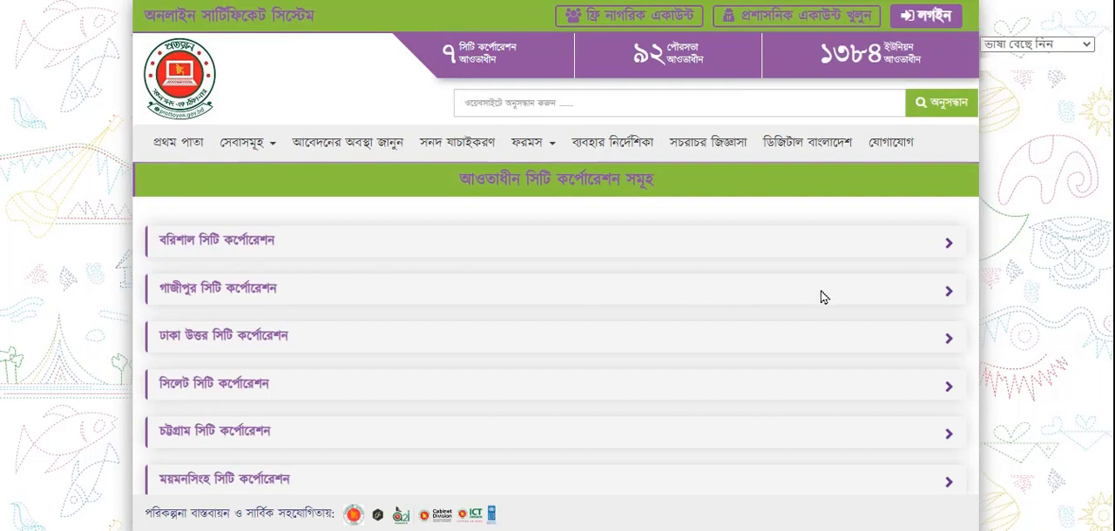
pyautogui.click(237, 242)
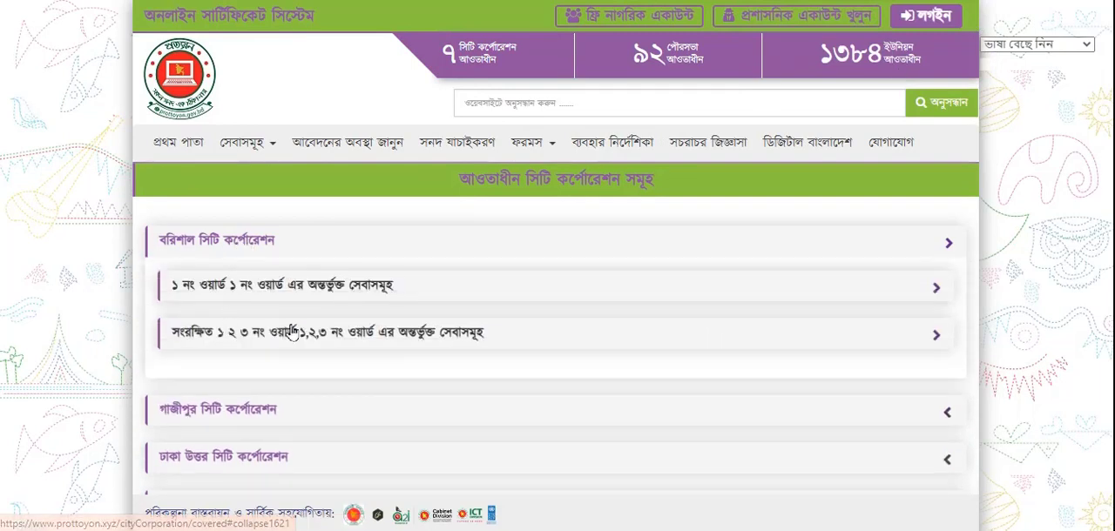
pyautogui.click(261, 287)
pyautogui.scroll(-3, 293, 351)
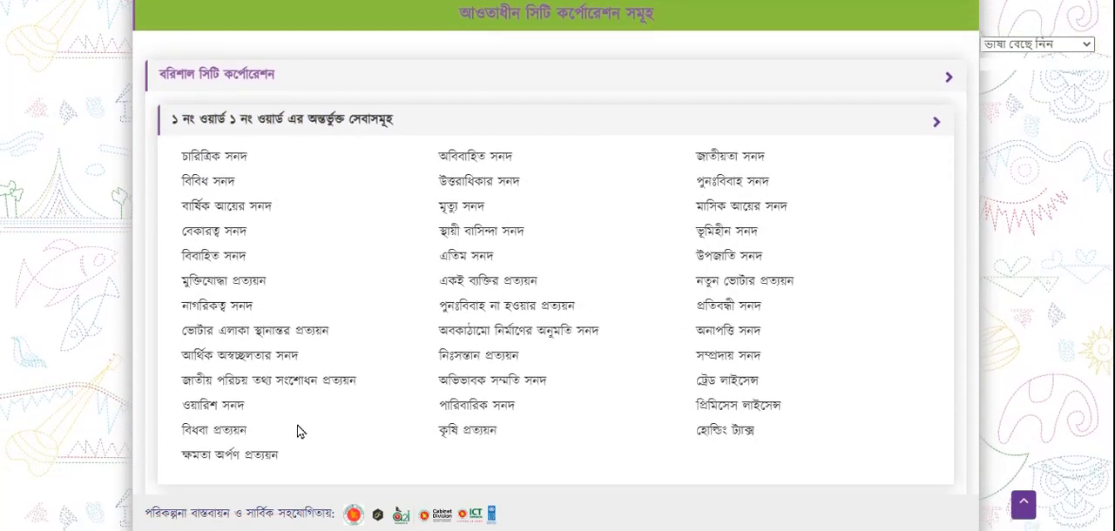
pyautogui.scroll(-1, 297, 431)
pyautogui.scroll(3, 297, 431)
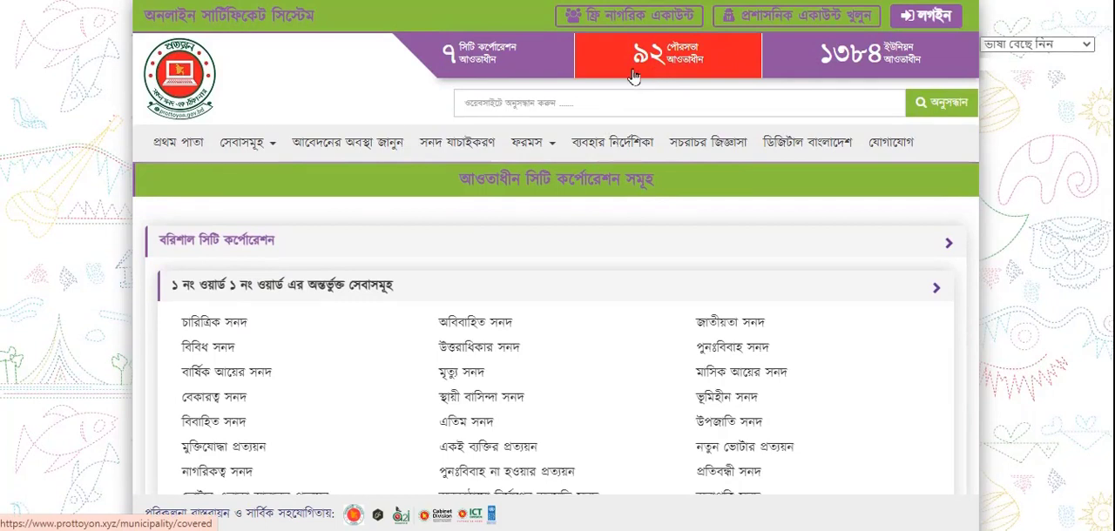
pyautogui.scroll(5, 633, 76)
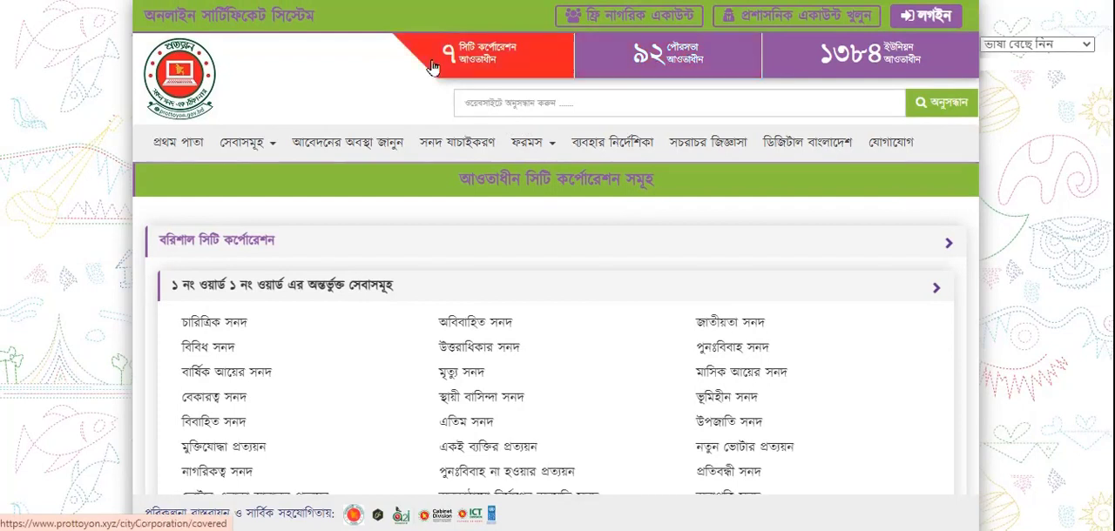
# Open the covered municipalities list, filter it by the district বরিশাল (Barishal) and view the services of মুলাদী পৌরসভা
pyautogui.click(631, 62)
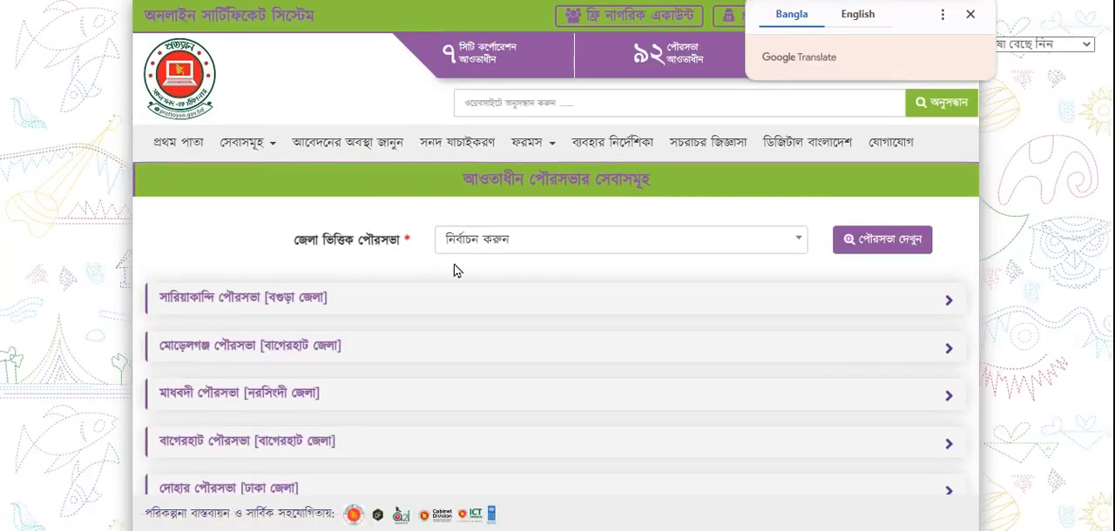
pyautogui.click(586, 248)
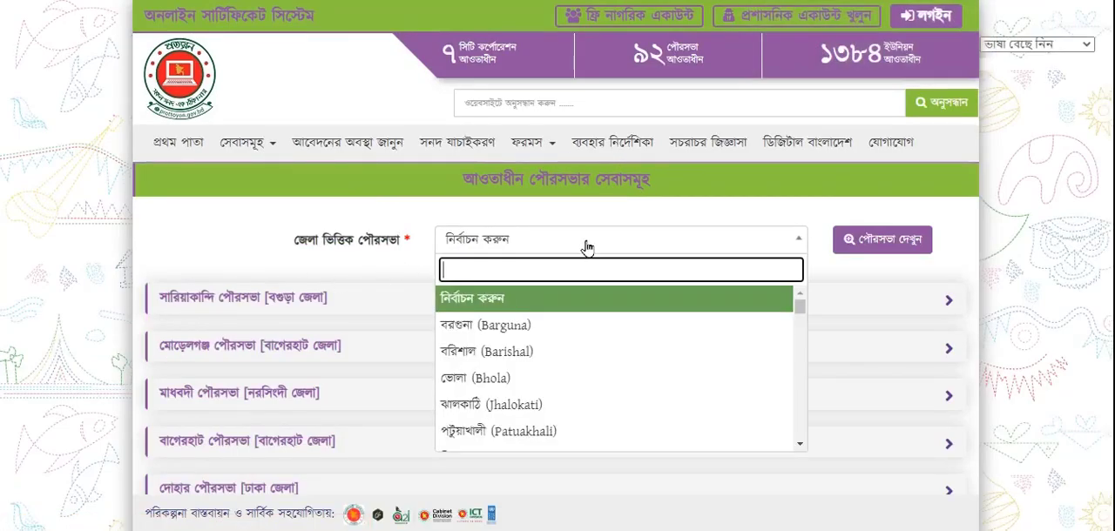
pyautogui.click(514, 357)
pyautogui.click(888, 246)
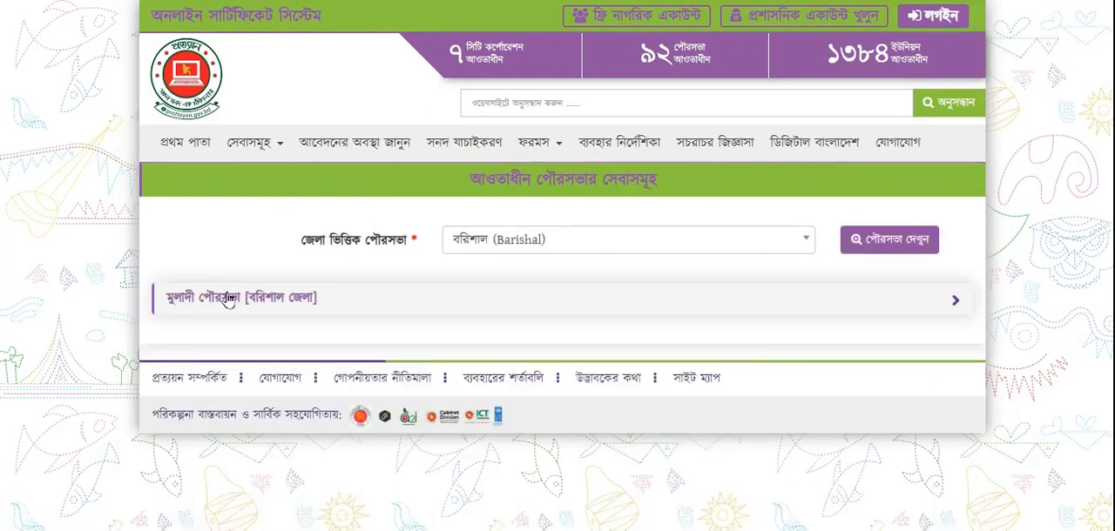
pyautogui.click(209, 304)
pyautogui.scroll(-1, 313, 323)
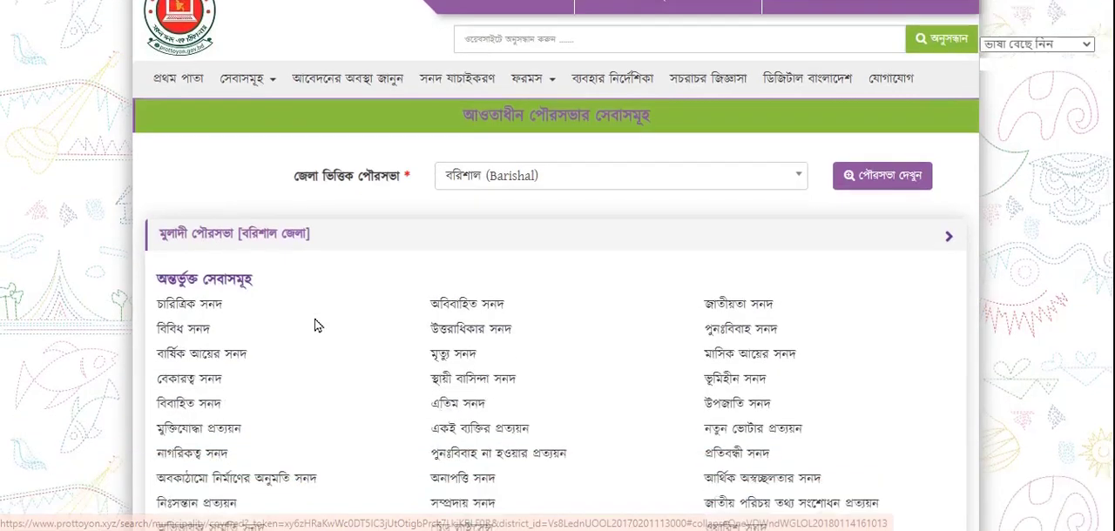
pyautogui.scroll(-2, 315, 324)
pyautogui.scroll(3, 314, 323)
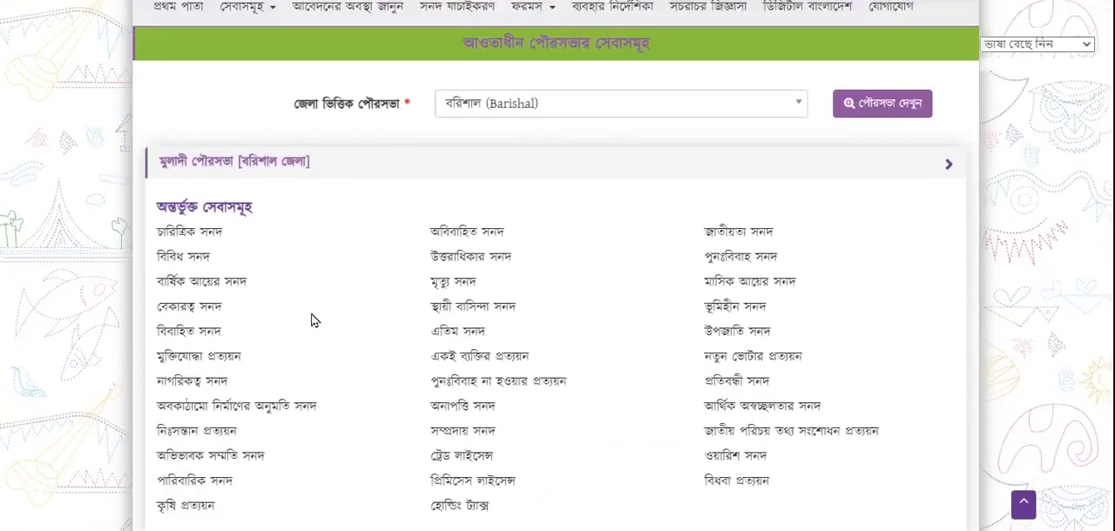
# Filter the municipalities by the district বরগুনা (Barguna) and view the services of পাথরঘাটা পৌরসভা
pyautogui.click(563, 249)
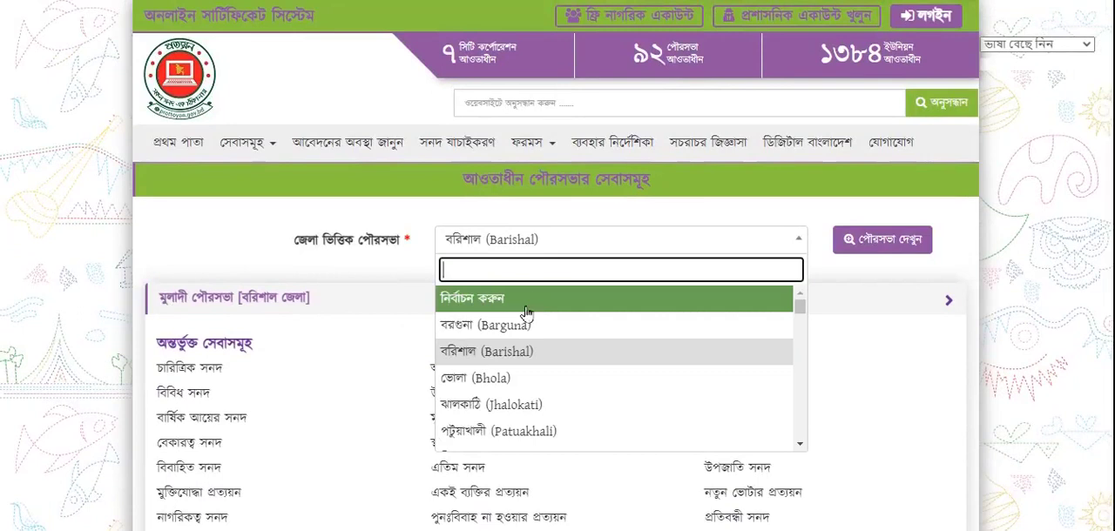
pyautogui.click(519, 325)
pyautogui.click(873, 245)
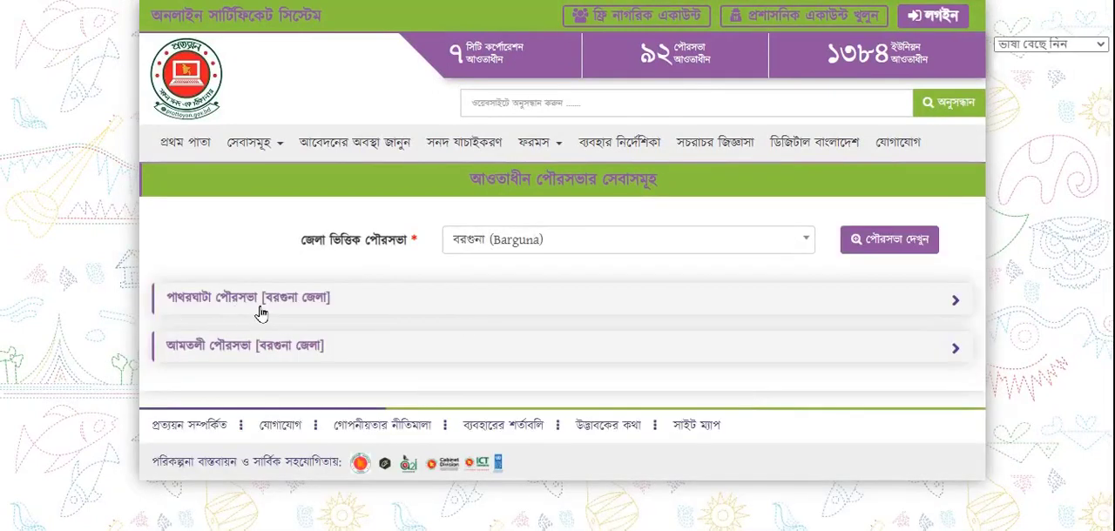
pyautogui.click(254, 301)
pyautogui.scroll(-3, 268, 366)
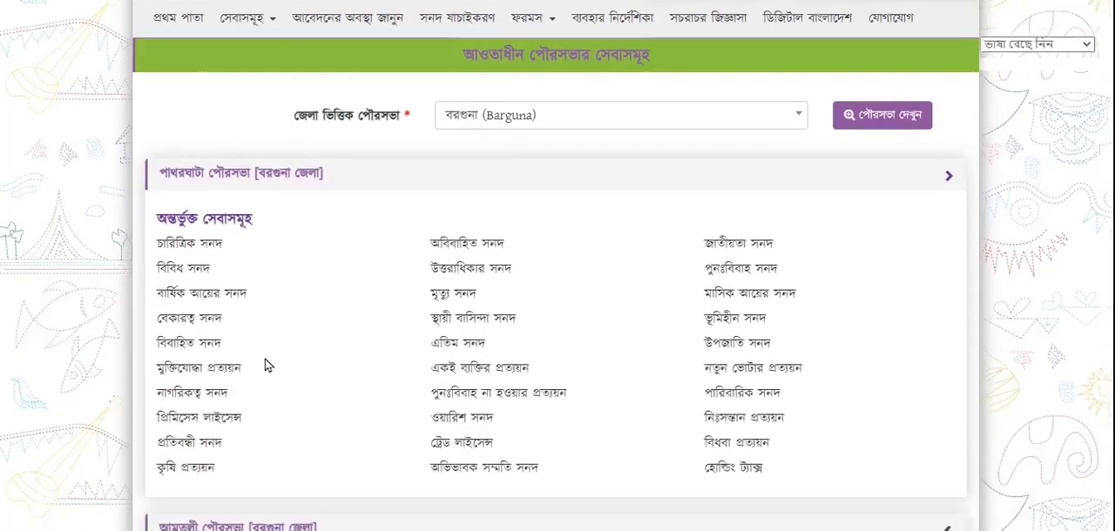
# Open the covered unions list and filter it by the upazila আমতলী (Amtali)
pyautogui.scroll(3, 266, 365)
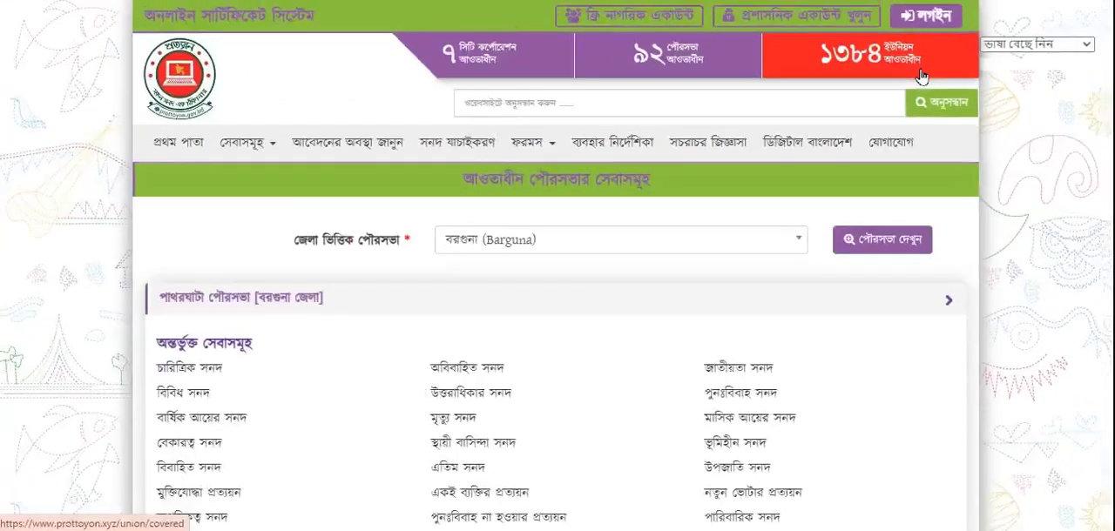
pyautogui.click(922, 76)
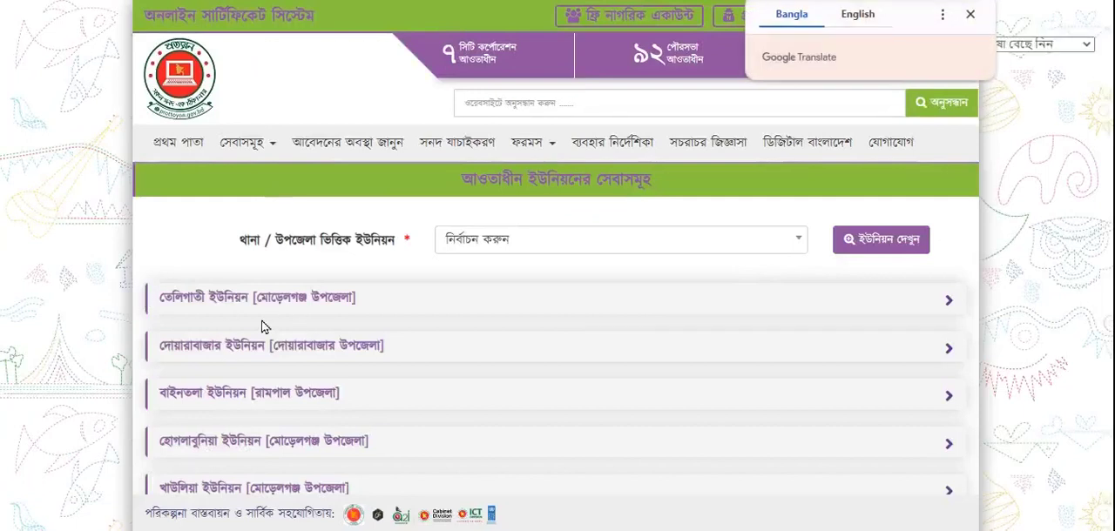
pyautogui.click(694, 247)
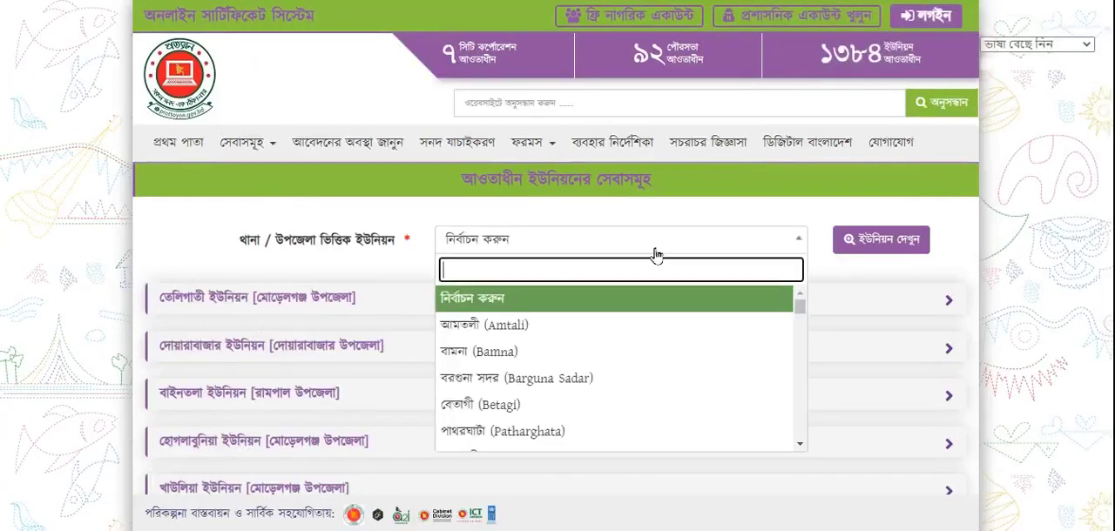
pyautogui.click(503, 329)
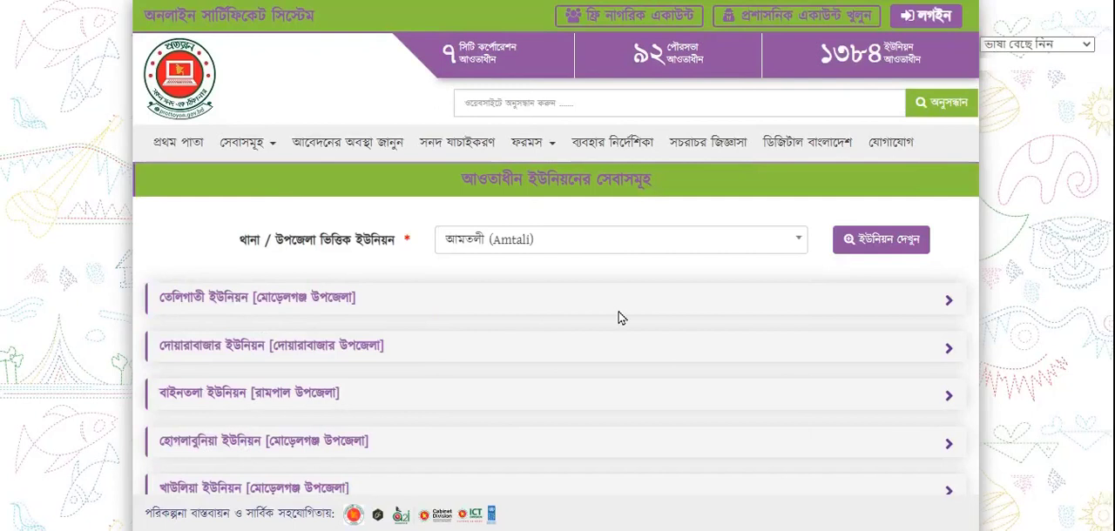
pyautogui.click(871, 244)
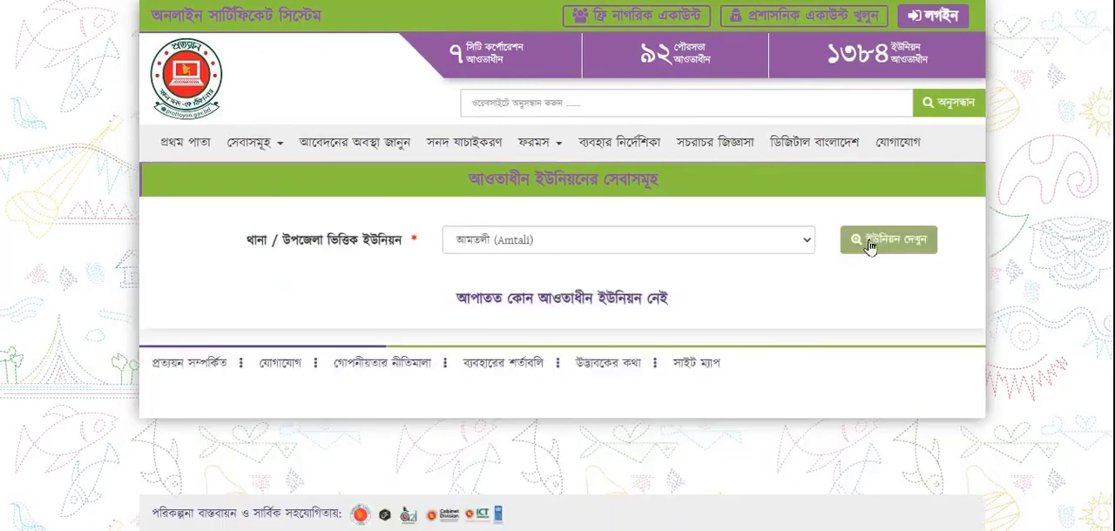
# Filter the unions by the upazila বরগুনা সদর (Barguna Sadar) and view the services of ঢলুয়া ইউনিয়ন
pyautogui.click(599, 256)
pyautogui.click(533, 380)
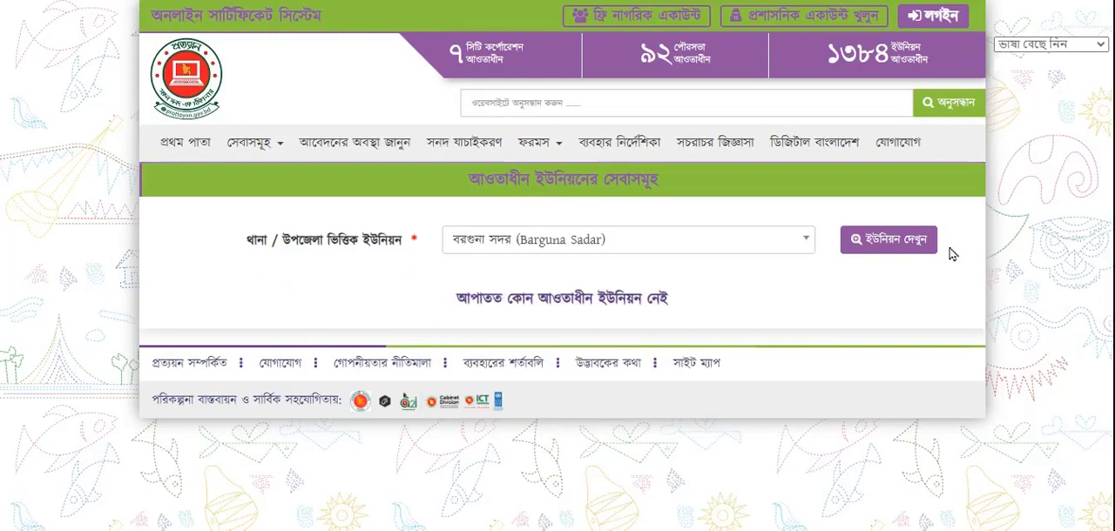
pyautogui.click(897, 248)
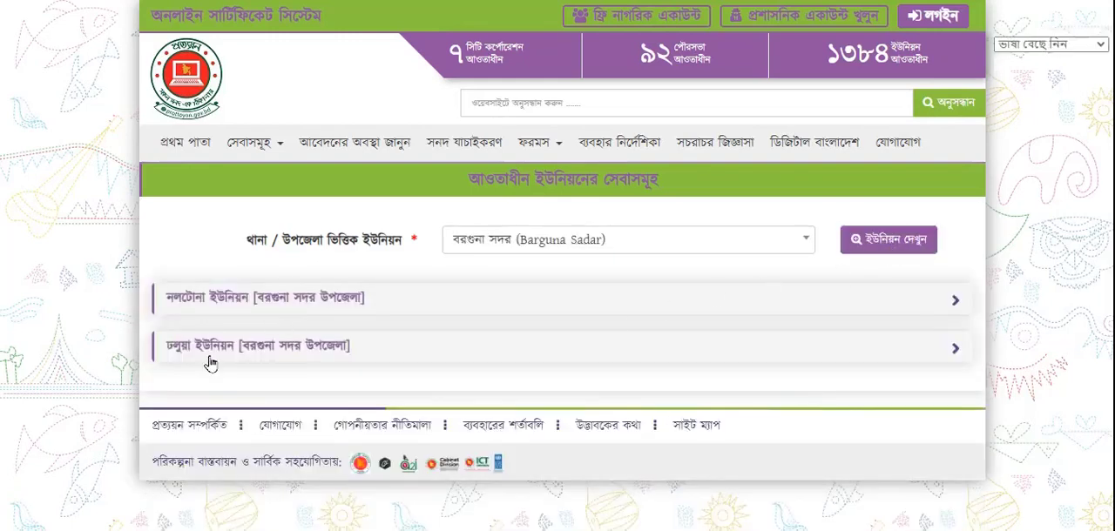
pyautogui.click(224, 355)
pyautogui.scroll(-2, 219, 392)
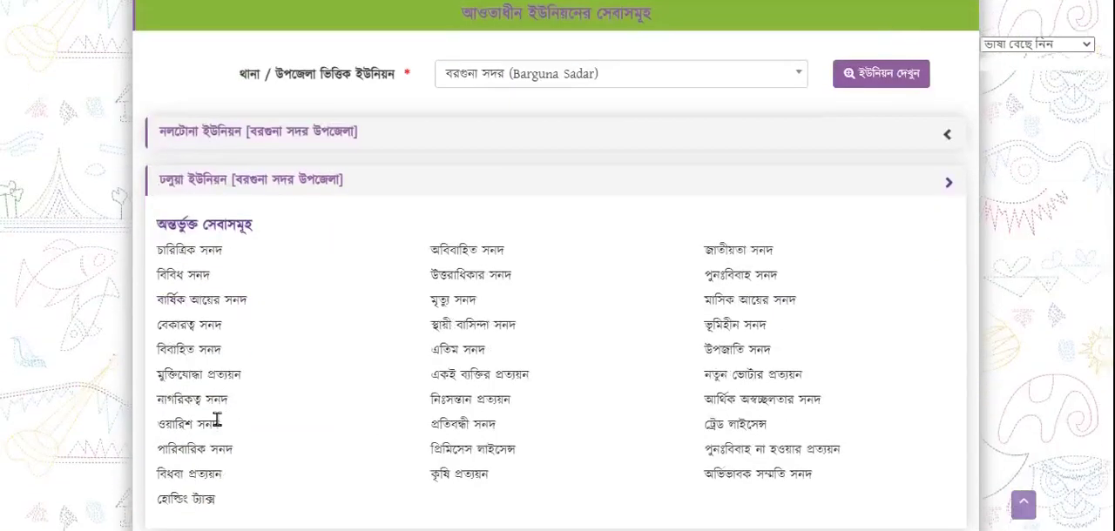
pyautogui.scroll(2, 389, 404)
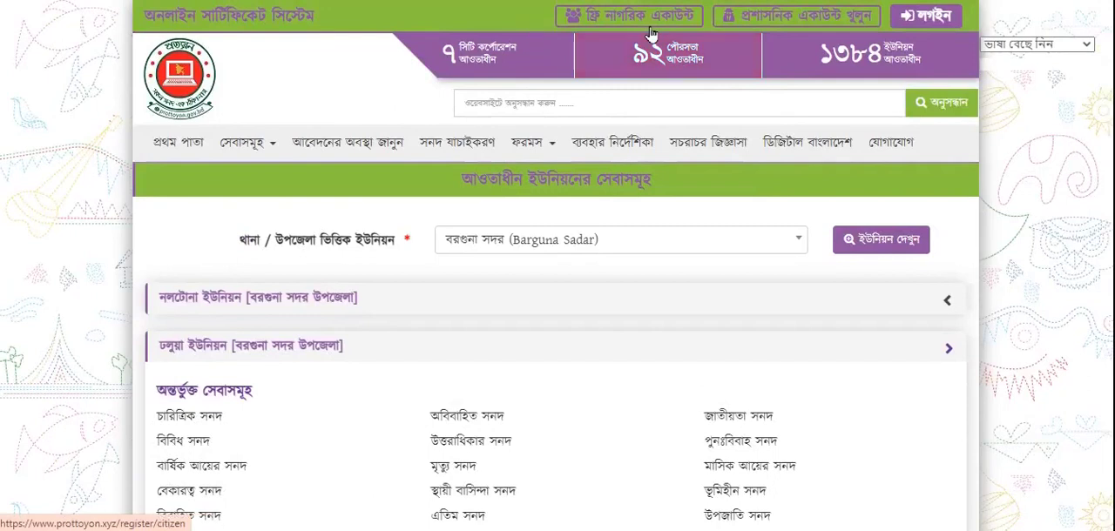
# Open the login form, choose the administrative (প্রশাসনিক) account type and replace the prefilled number with the administrative user's mobile number
pyautogui.moveTo(856, 26)
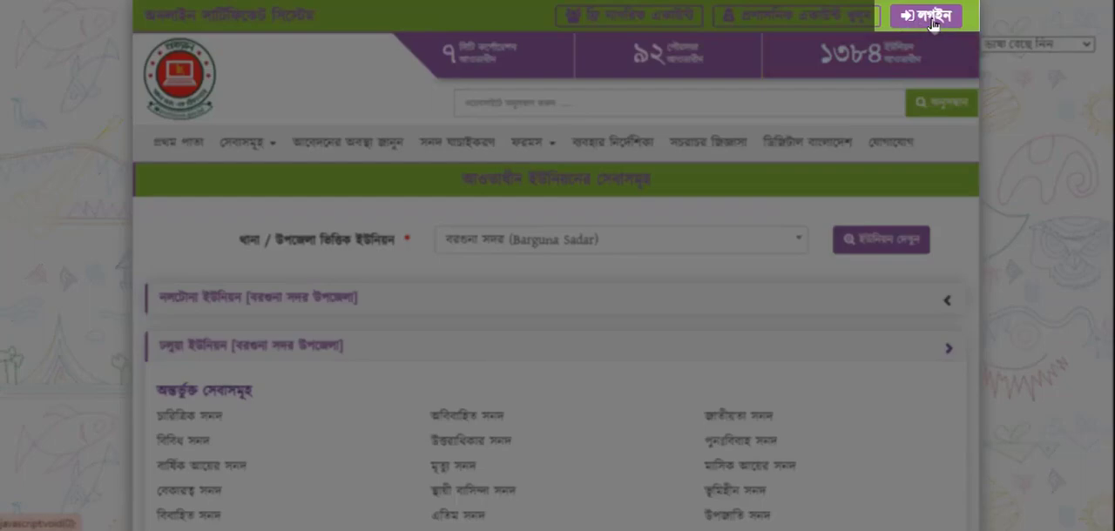
pyautogui.click(930, 18)
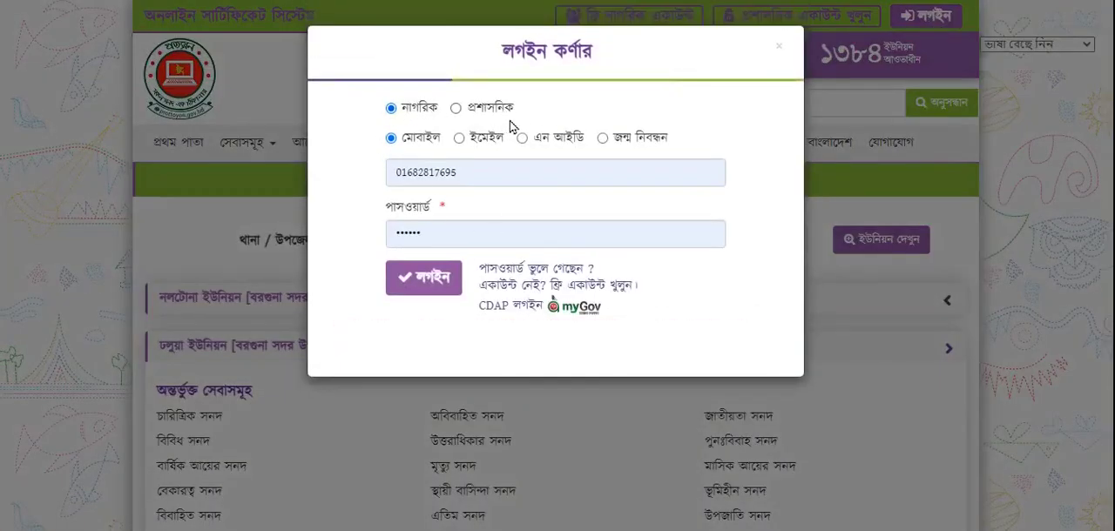
pyautogui.click(456, 109)
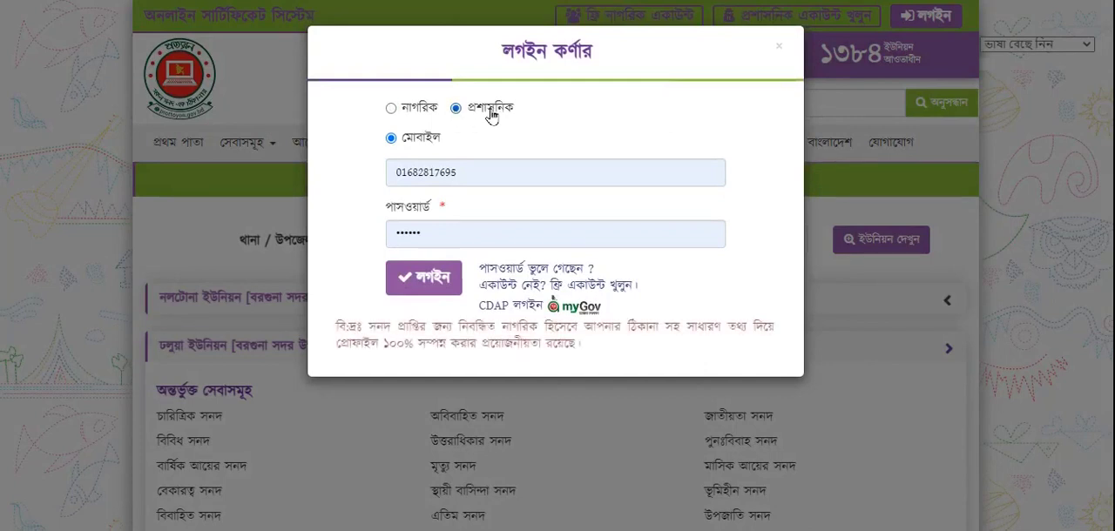
pyautogui.doubleClick(459, 174)
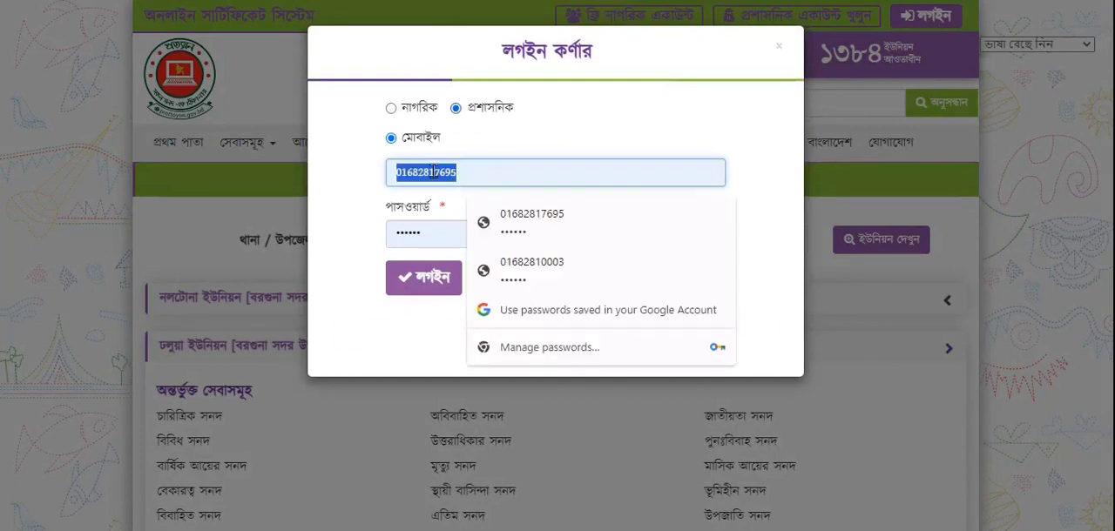
pyautogui.press('BackSpace')
pyautogui.hotkey('alt', 'Tab')
pyautogui.click(447, 172)
pyautogui.hotkey('ctrl', 'v')
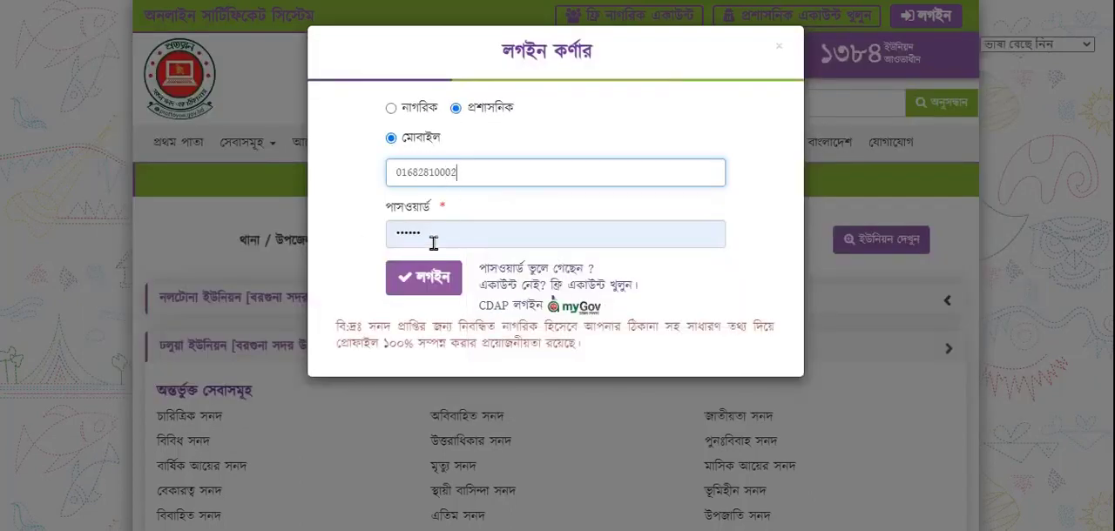
# Enter the account password, log in and decline saving the password in the browser
pyautogui.doubleClick(424, 237)
pyautogui.write('••••••')
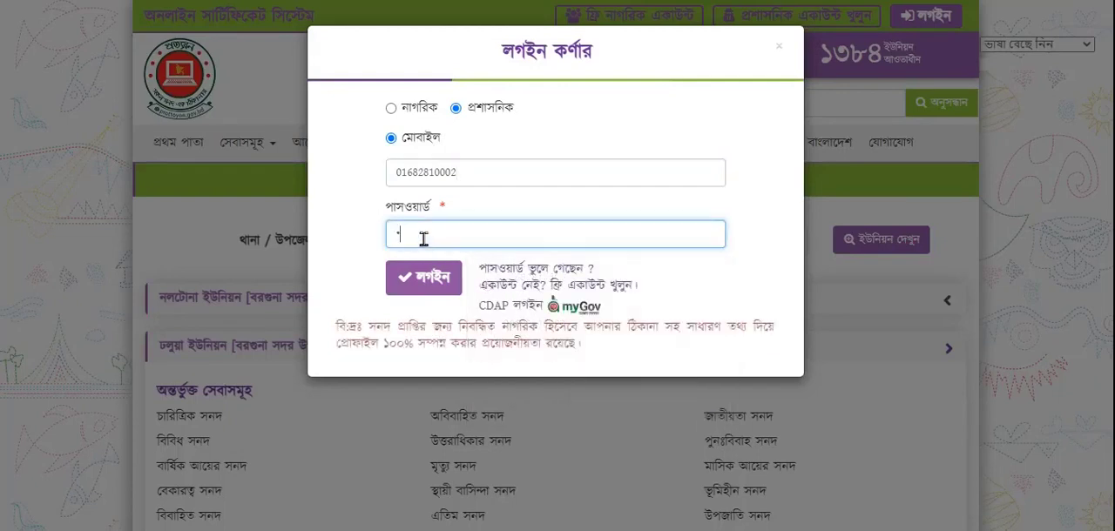
pyautogui.click(424, 286)
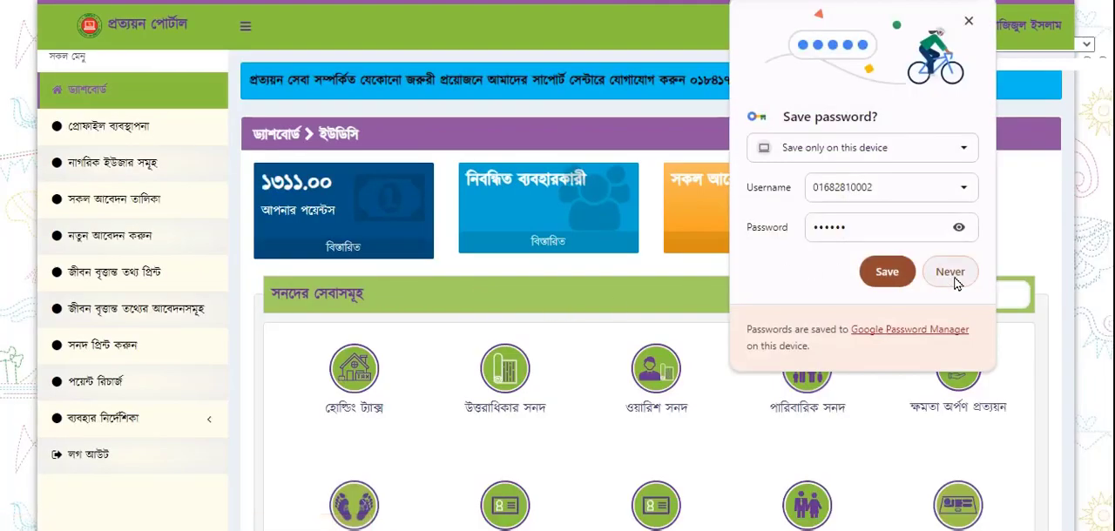
pyautogui.click(949, 272)
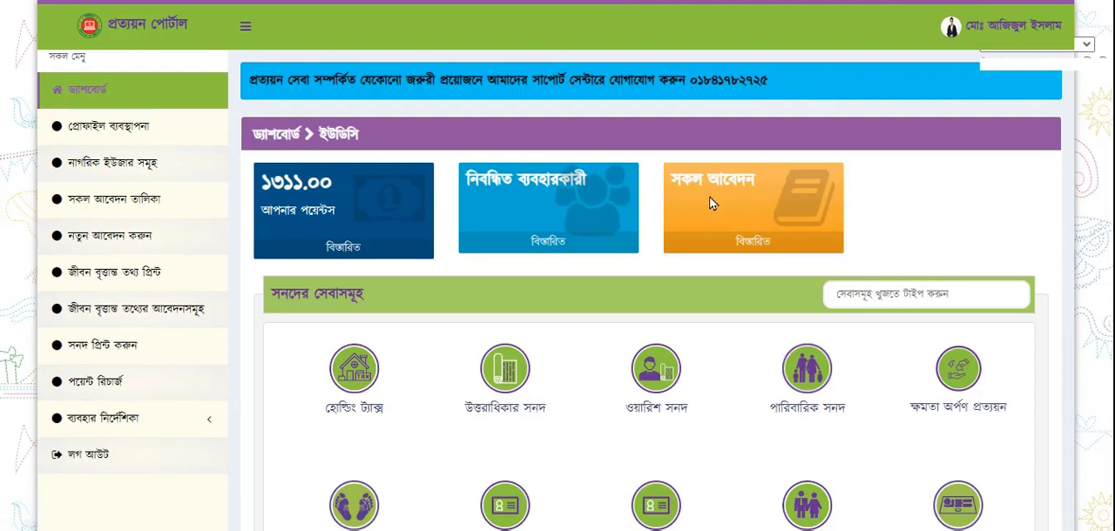
# Look over the certificate services (সনদের সেবাসমূহ) offered on the dashboard
pyautogui.scroll(-2, 735, 346)
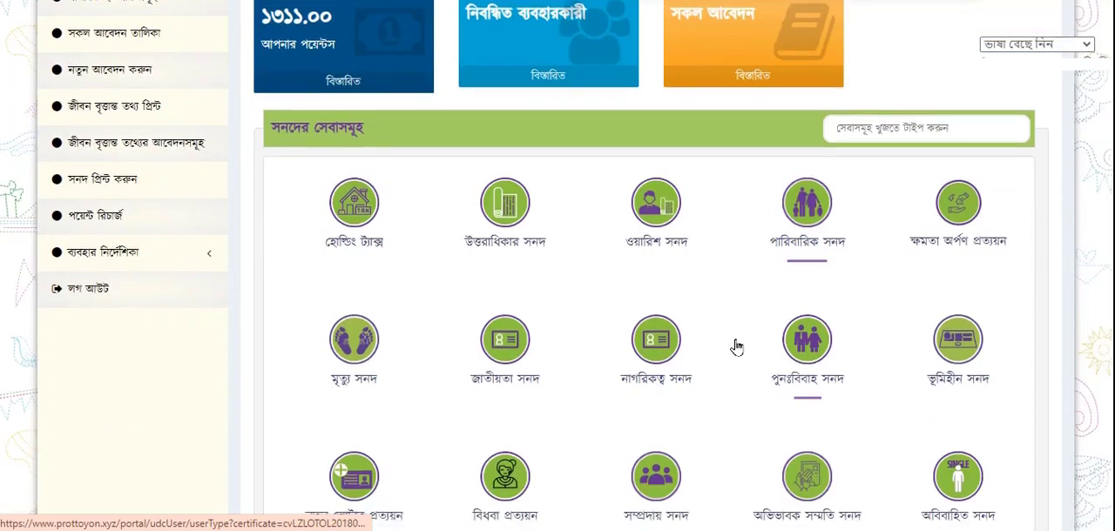
pyautogui.scroll(-3, 714, 353)
pyautogui.scroll(-5, 644, 434)
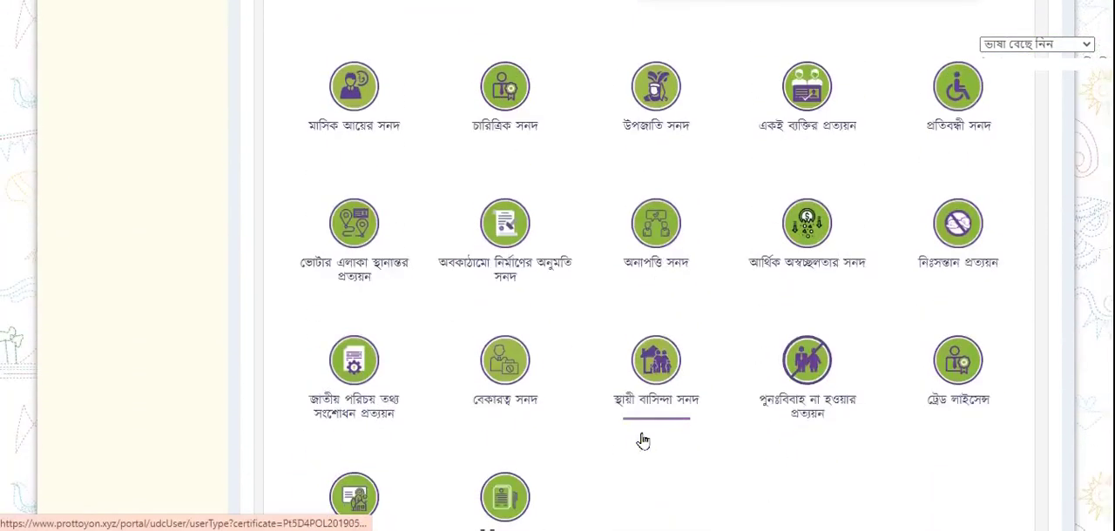
pyautogui.scroll(-1, 642, 441)
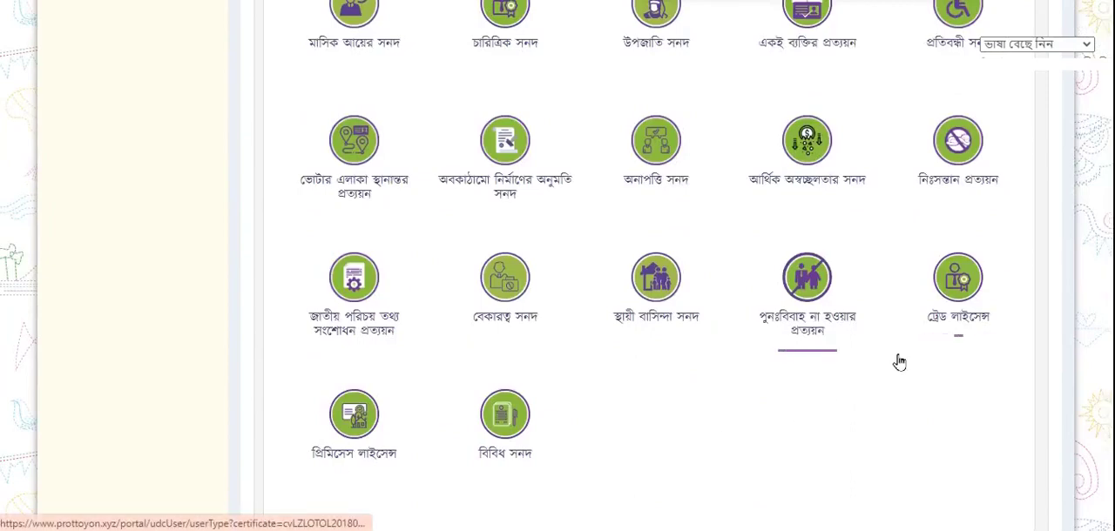
pyautogui.scroll(10, 709, 505)
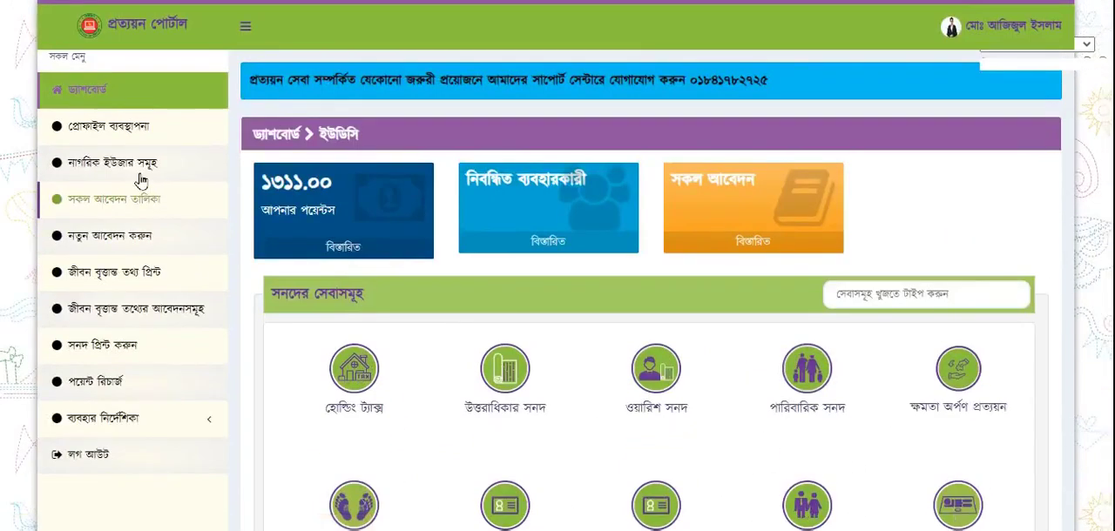
# Open profile management (প্রোফাইল ব্যবস্থাপনা) and view the national ID card picture
pyautogui.click(90, 136)
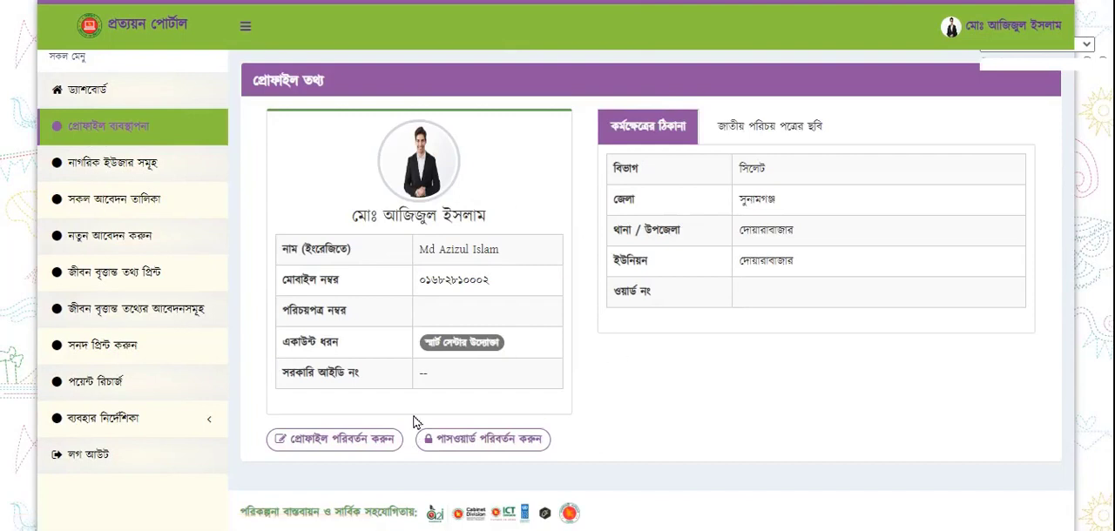
pyautogui.click(801, 133)
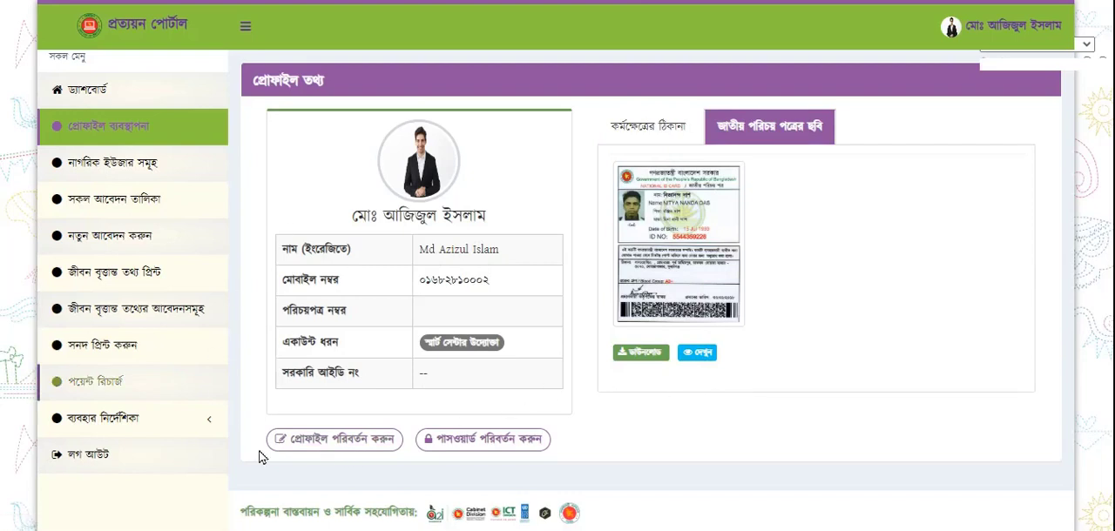
# Open the profile for editing, review its general and appointment area information, and submit the form without changing any field
pyautogui.click(332, 440)
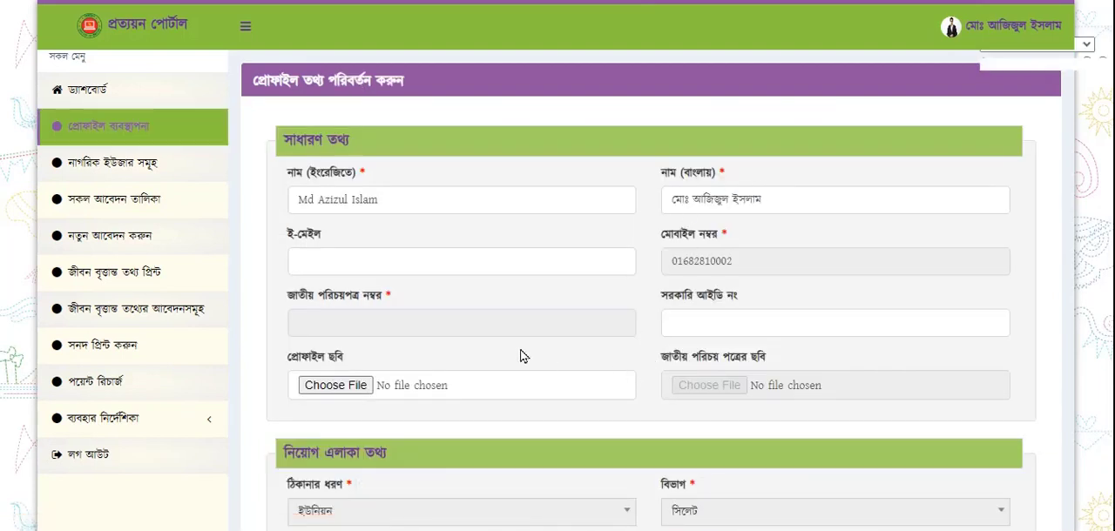
pyautogui.scroll(-1, 520, 355)
pyautogui.scroll(-2, 483, 271)
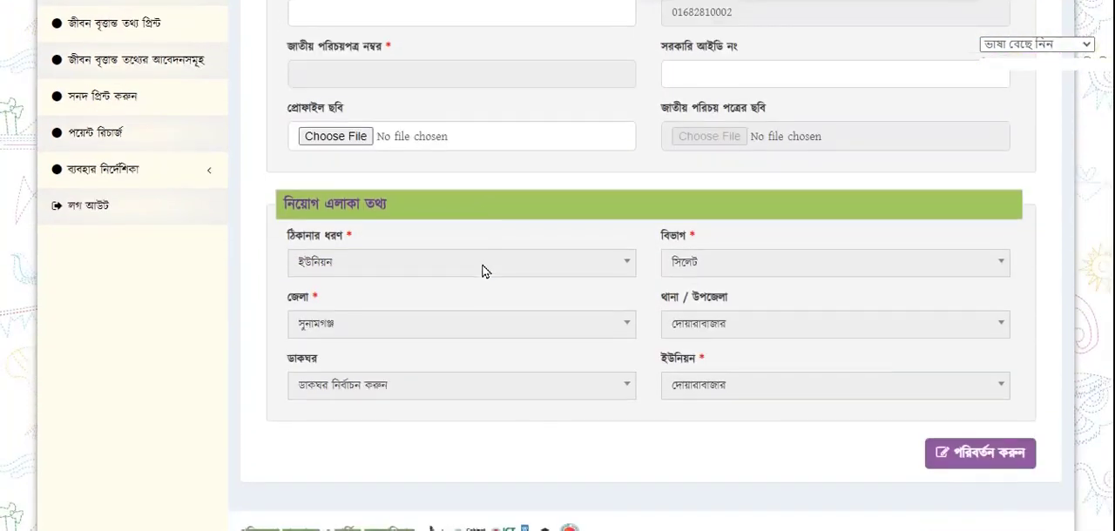
pyautogui.scroll(2, 654, 403)
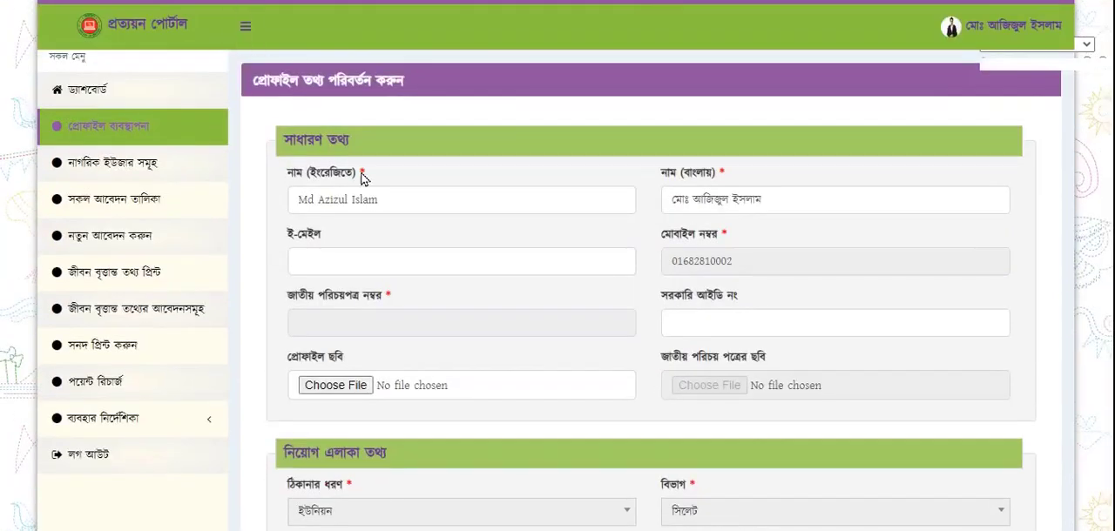
pyautogui.scroll(-3, 364, 174)
pyautogui.click(1001, 440)
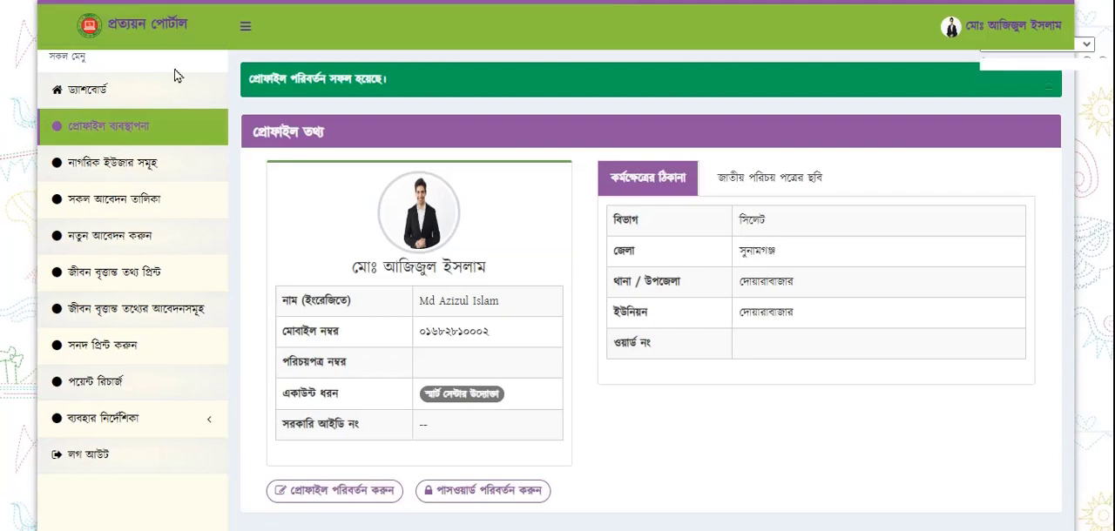
# View the password change form, return to the dashboard and open the citizen users list (নাগরিক ইউজার সমূহ)
pyautogui.click(470, 490)
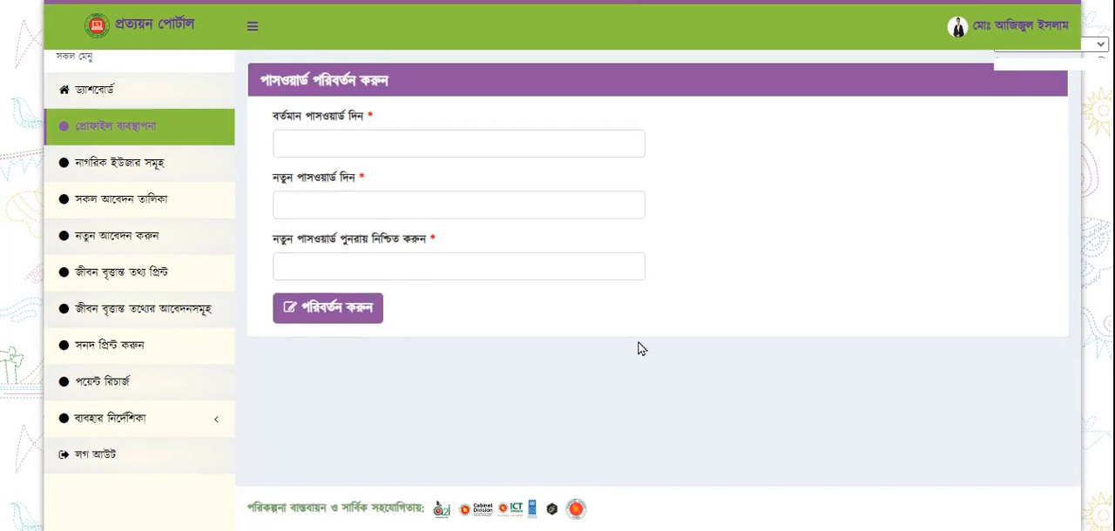
pyautogui.click(152, 92)
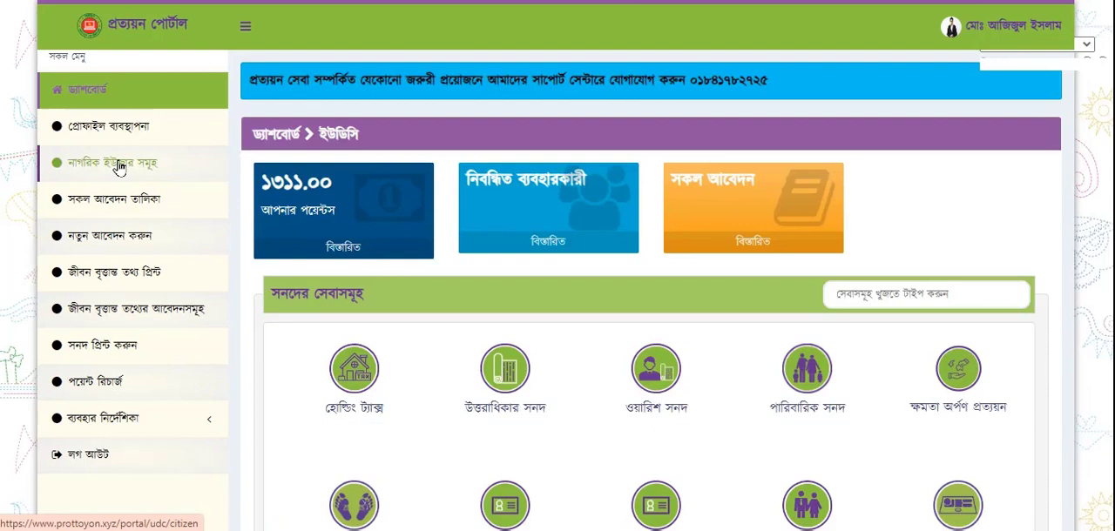
pyautogui.click(119, 165)
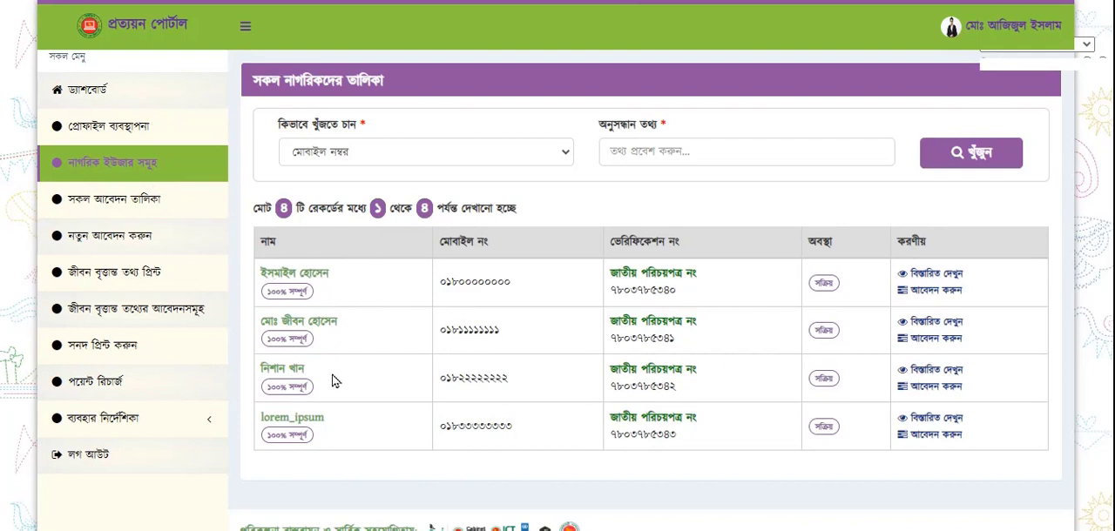
# Open the list of all applications (সকল আবেদন তালিকা) and view the applicant's details for a বেকারত্ব সনদ application
pyautogui.click(133, 204)
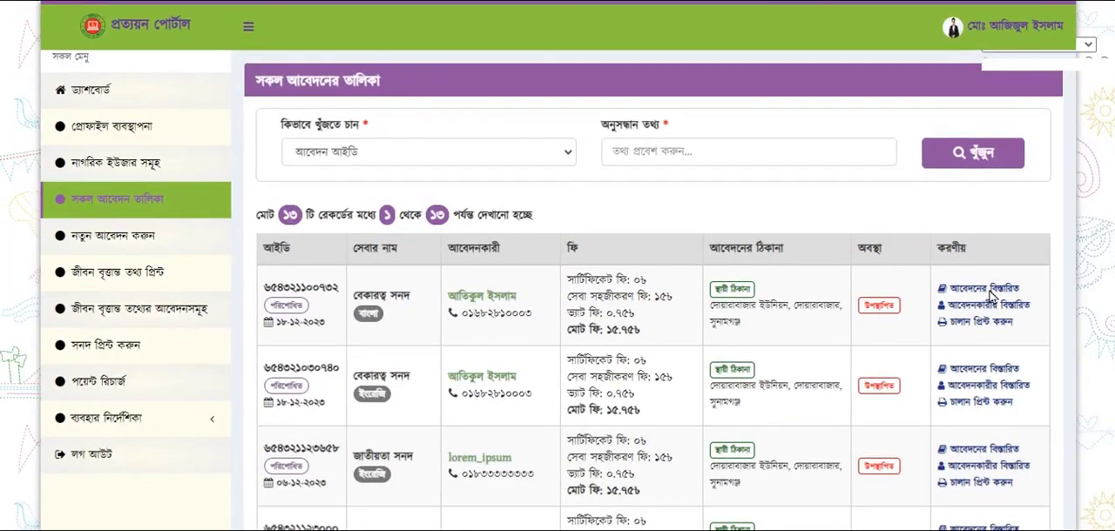
pyautogui.click(993, 298)
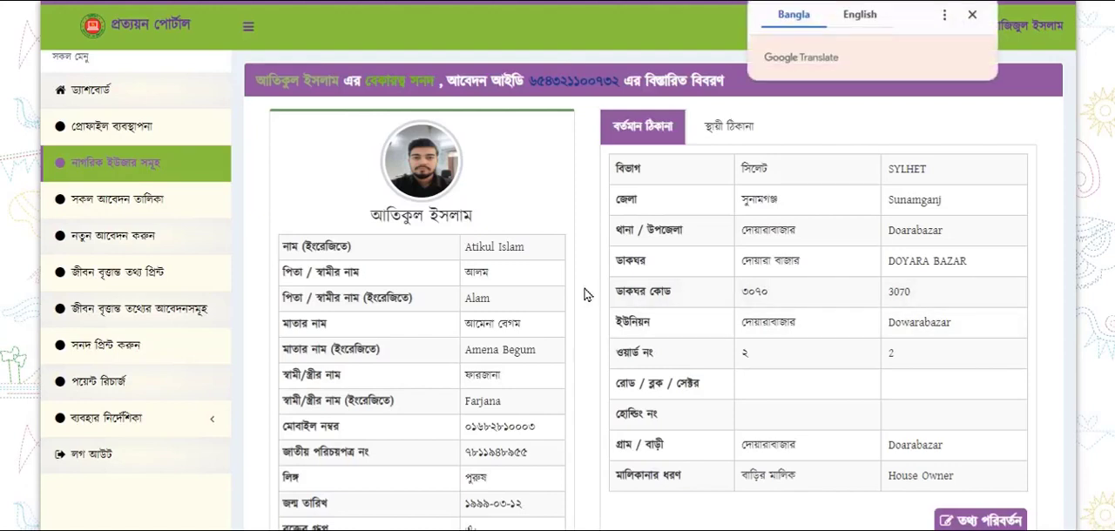
pyautogui.click(972, 15)
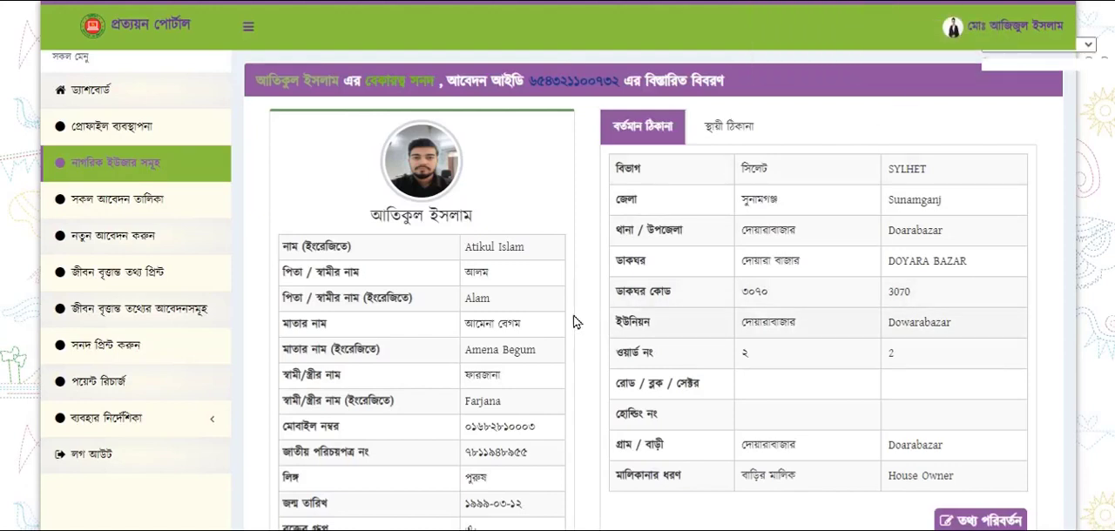
pyautogui.scroll(-2, 549, 324)
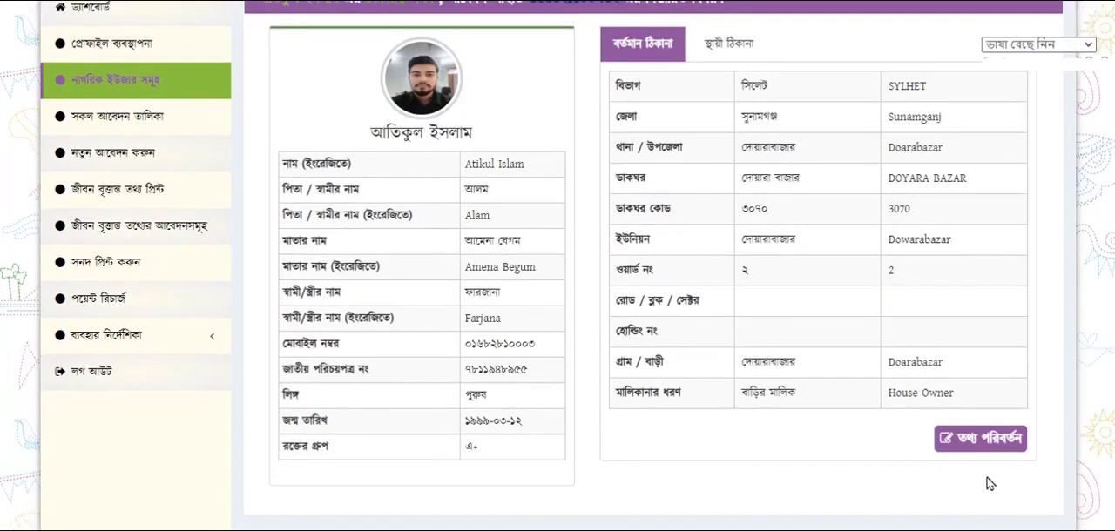
pyautogui.scroll(2, 760, 405)
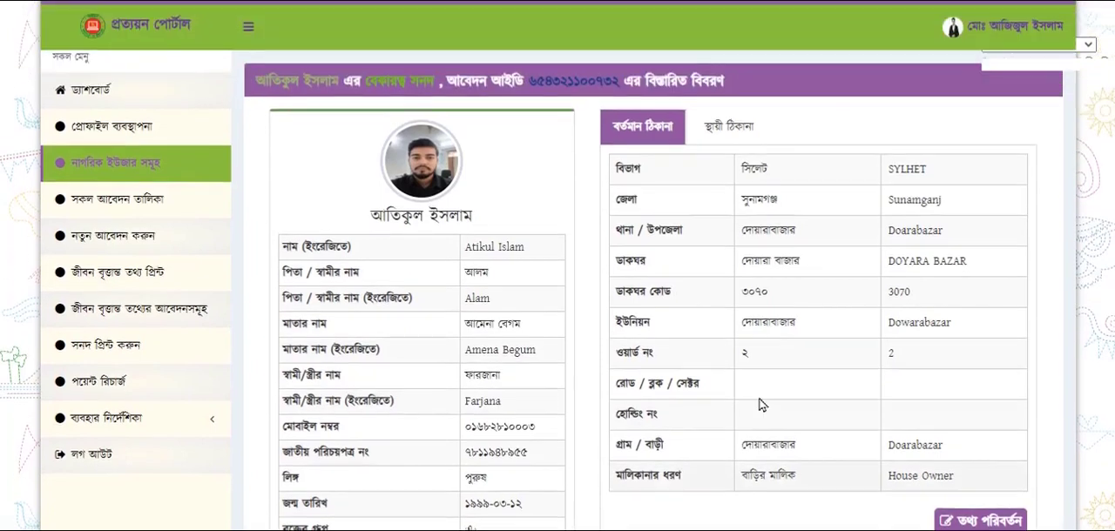
# View the applicant's permanent address (স্থায়ী ঠিকানা) in the বেকারত্ব সনদ application details and return to the list of all applications
pyautogui.click(729, 133)
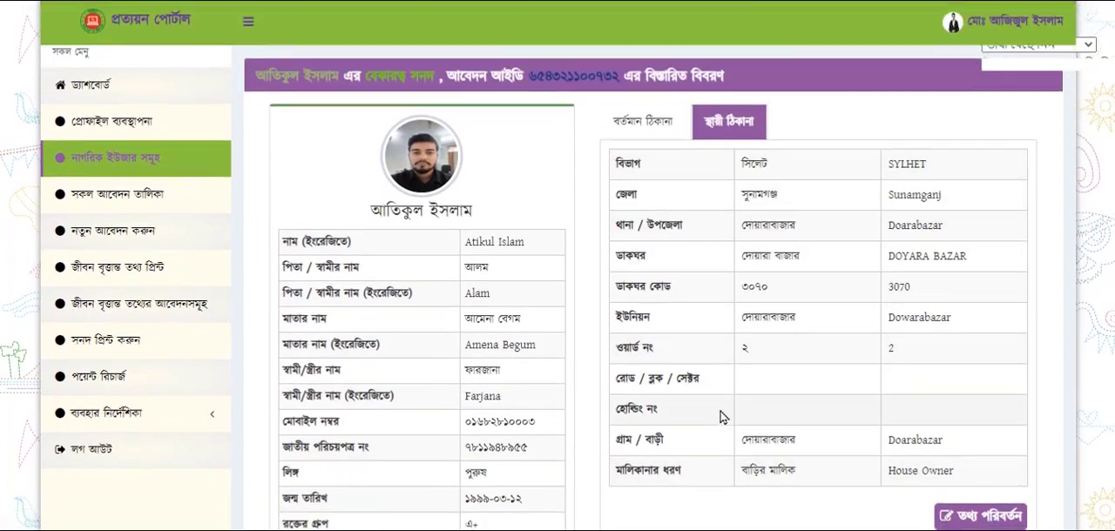
pyautogui.scroll(-3, 720, 417)
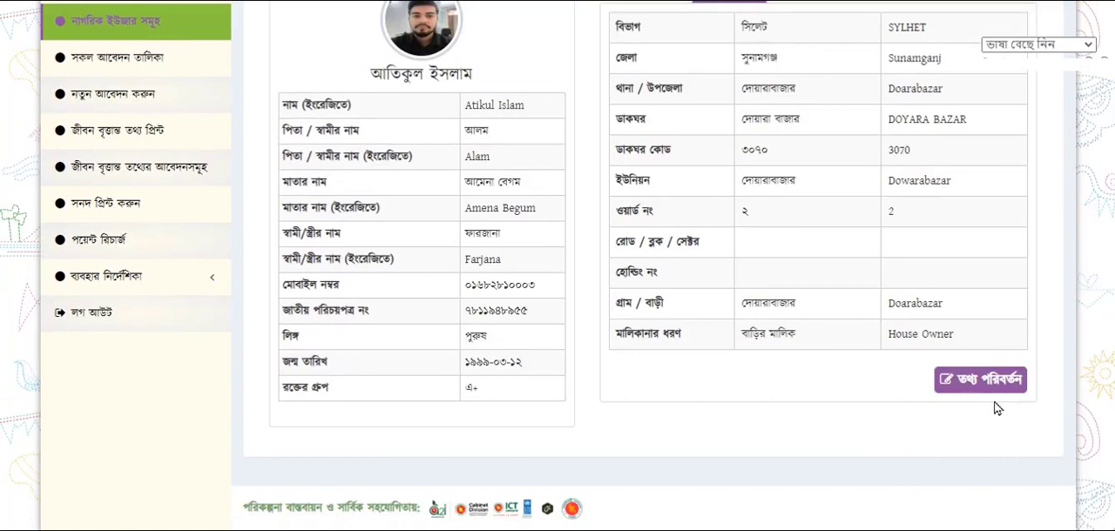
pyautogui.click(460, 2)
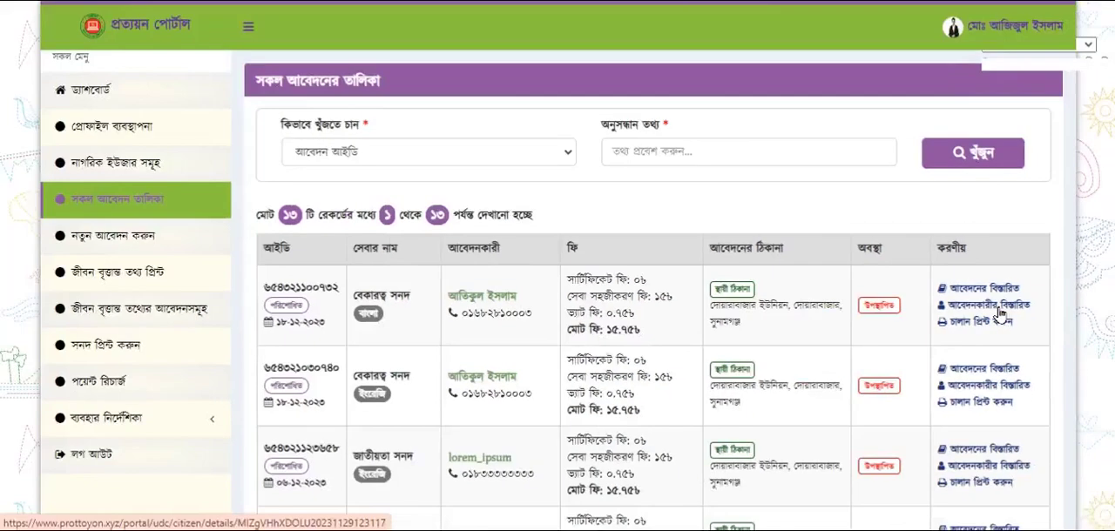
# Open the first applicant's details (আবেদনকারীর বিস্তারিত), review both addresses and the birth registration picture, and return to the application list
pyautogui.click(999, 309)
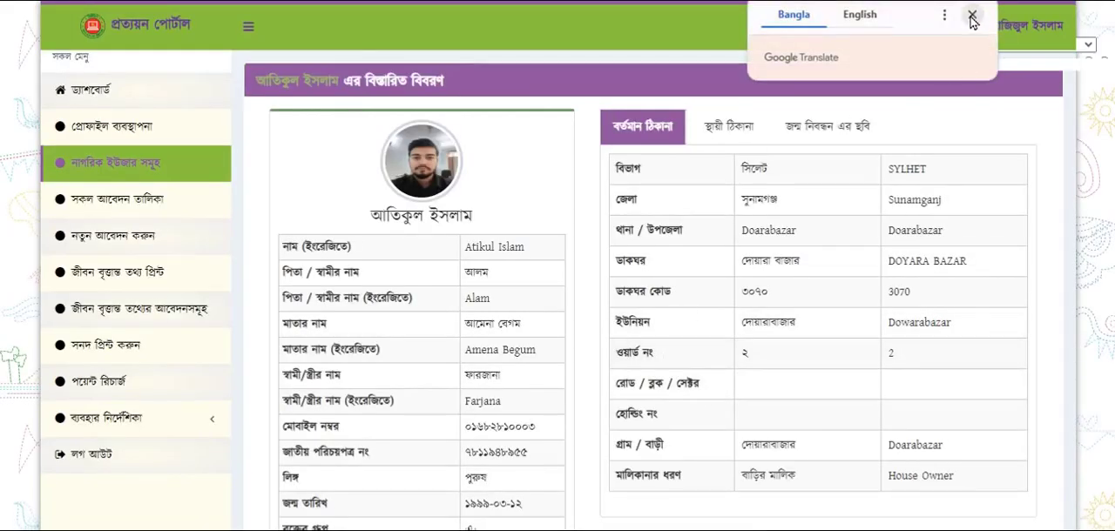
pyautogui.click(972, 14)
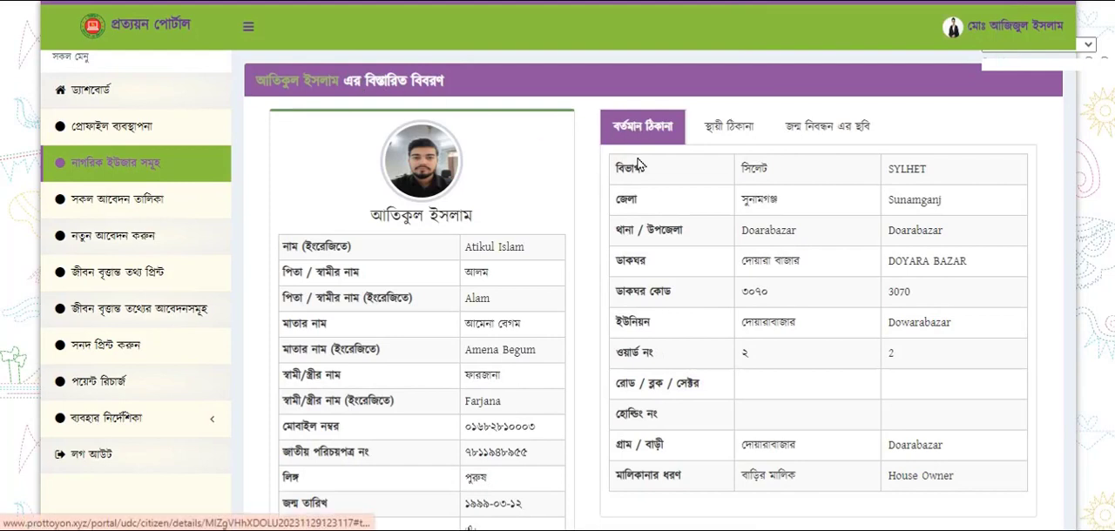
pyautogui.scroll(-3, 436, 366)
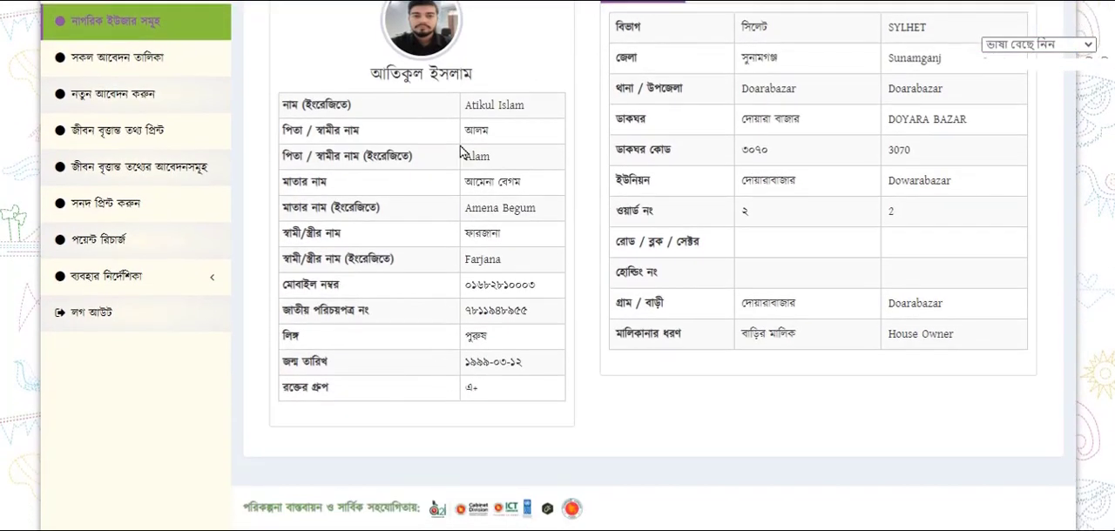
pyautogui.scroll(3, 613, 448)
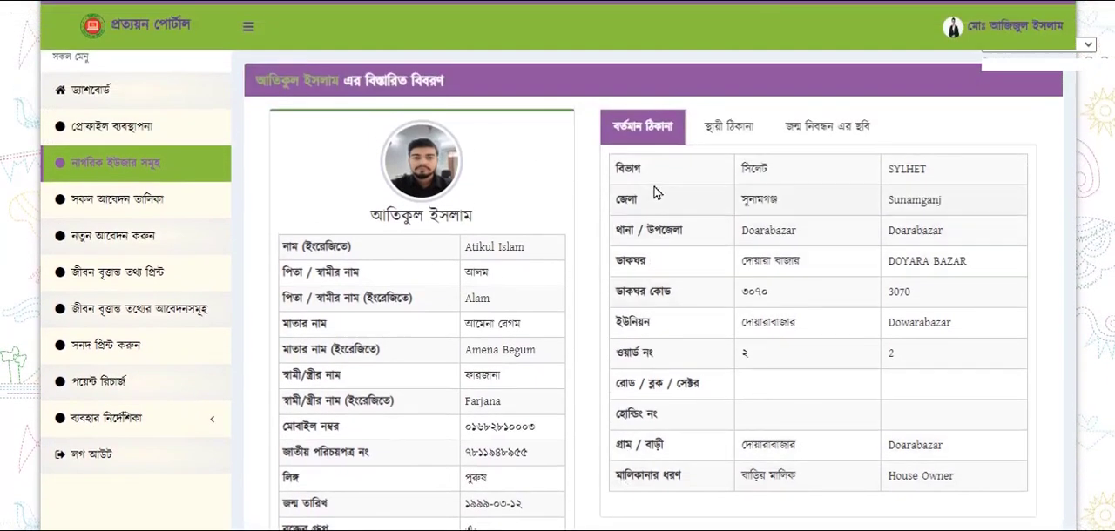
pyautogui.click(737, 130)
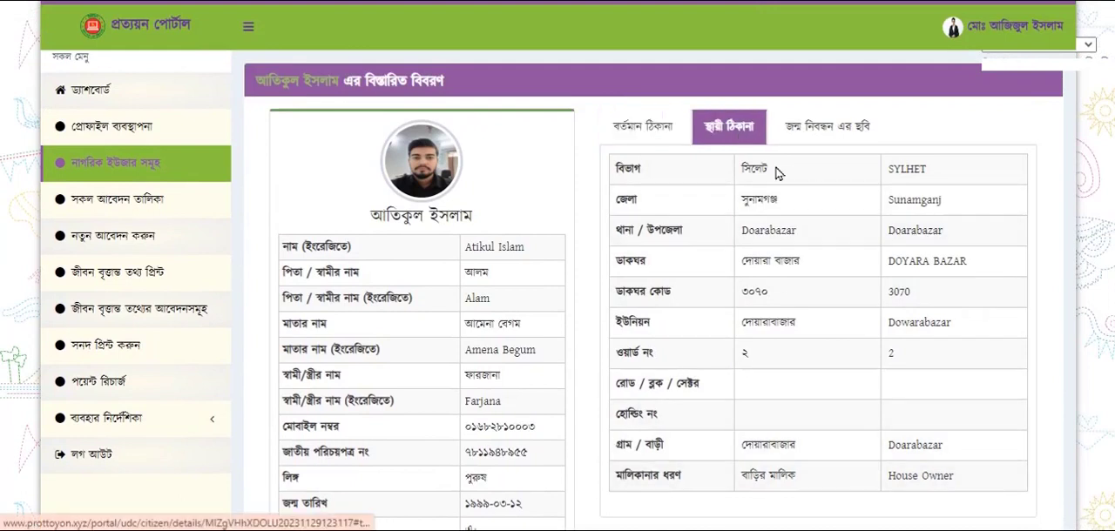
pyautogui.scroll(-3, 809, 305)
pyautogui.scroll(2, 826, 396)
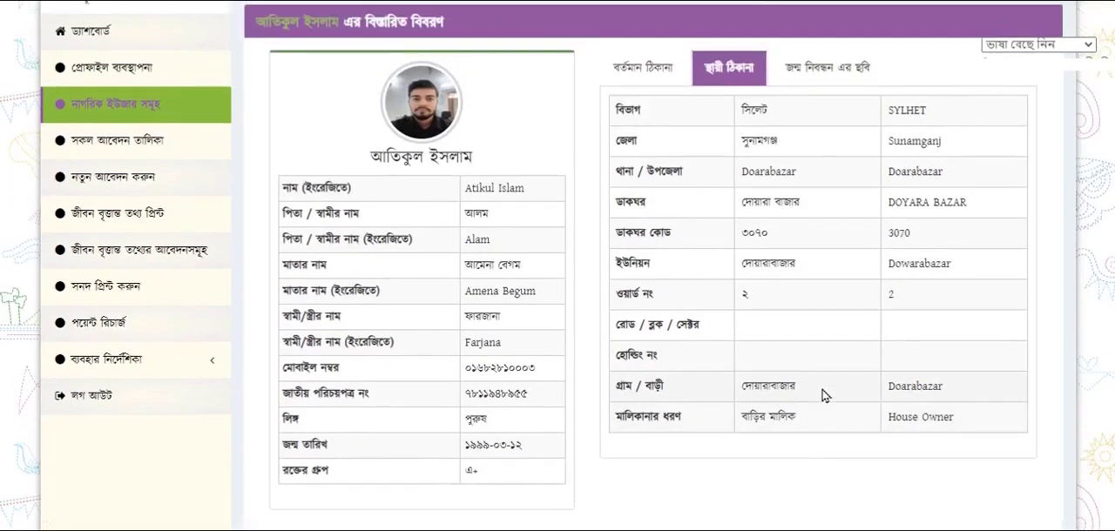
pyautogui.click(811, 75)
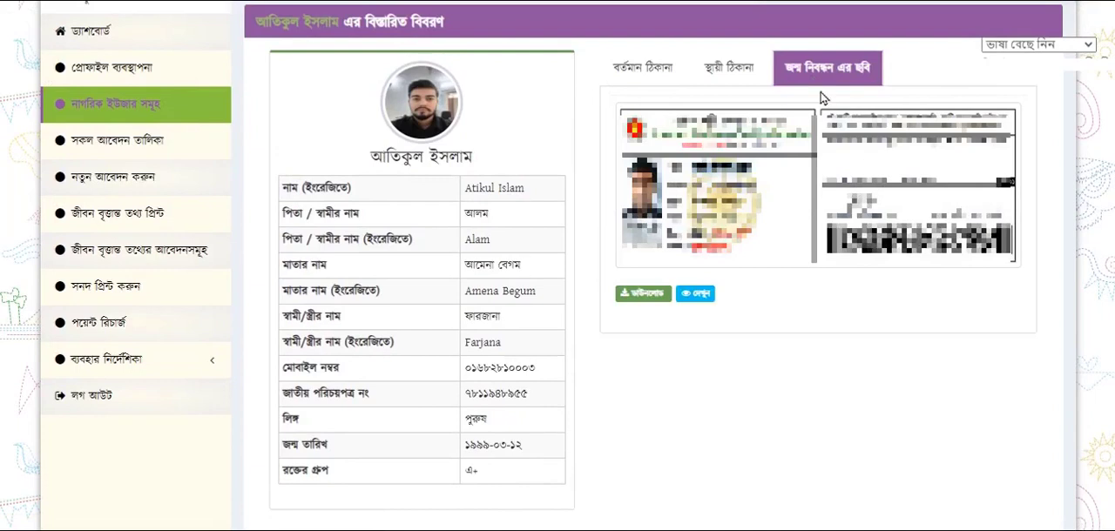
pyautogui.click(626, 81)
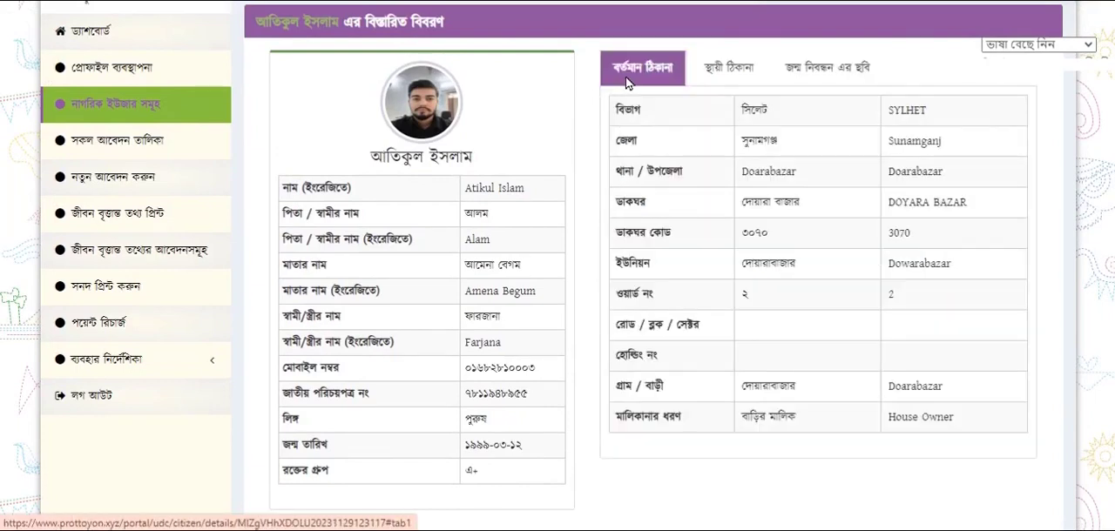
pyautogui.hotkey('ctrl', 'w')
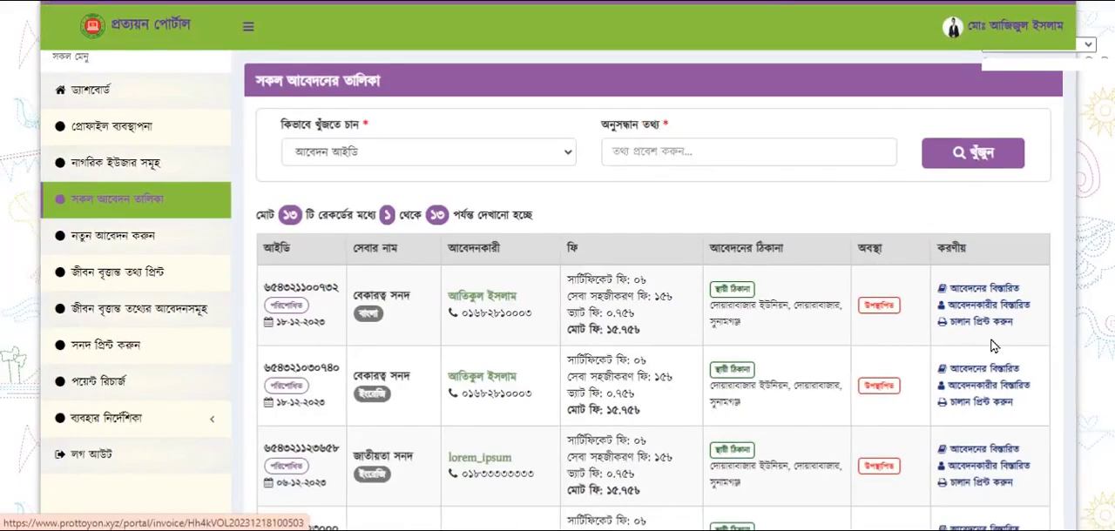
# Open the first বেকারত্ব সনদ application's invoice (চালান) and view its printable PDF version
pyautogui.click(979, 322)
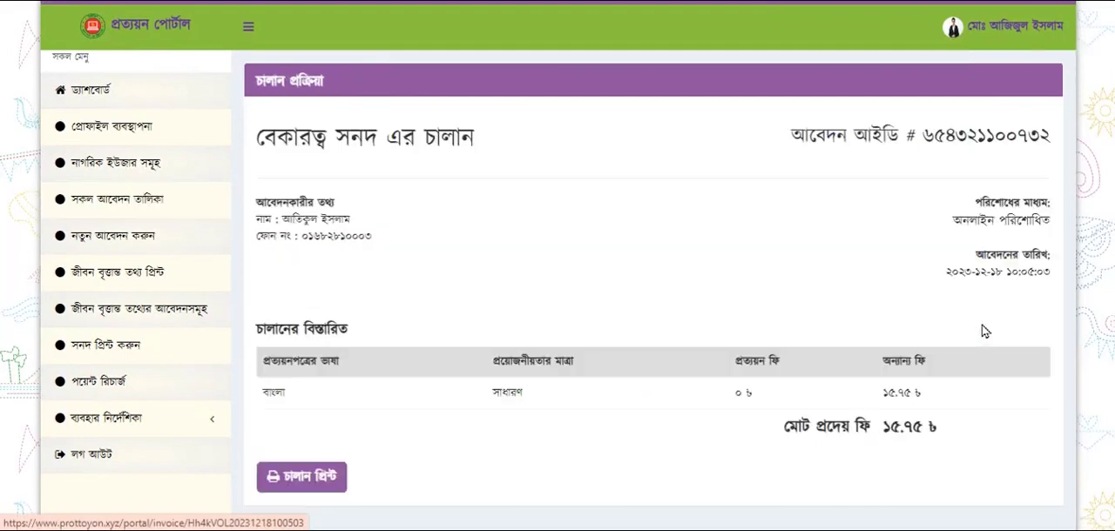
pyautogui.scroll(-1, 790, 366)
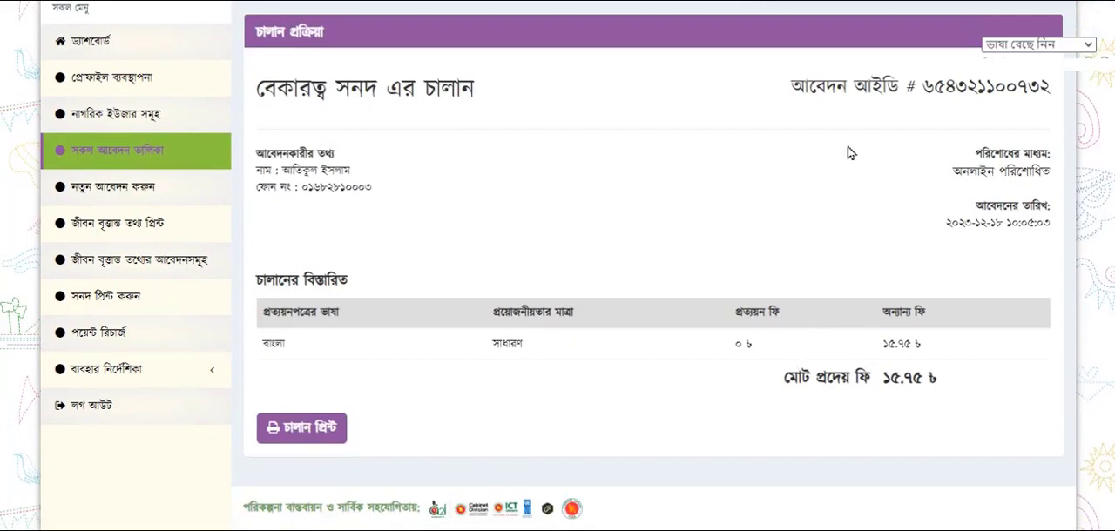
pyautogui.click(331, 417)
pyautogui.click(795, 38)
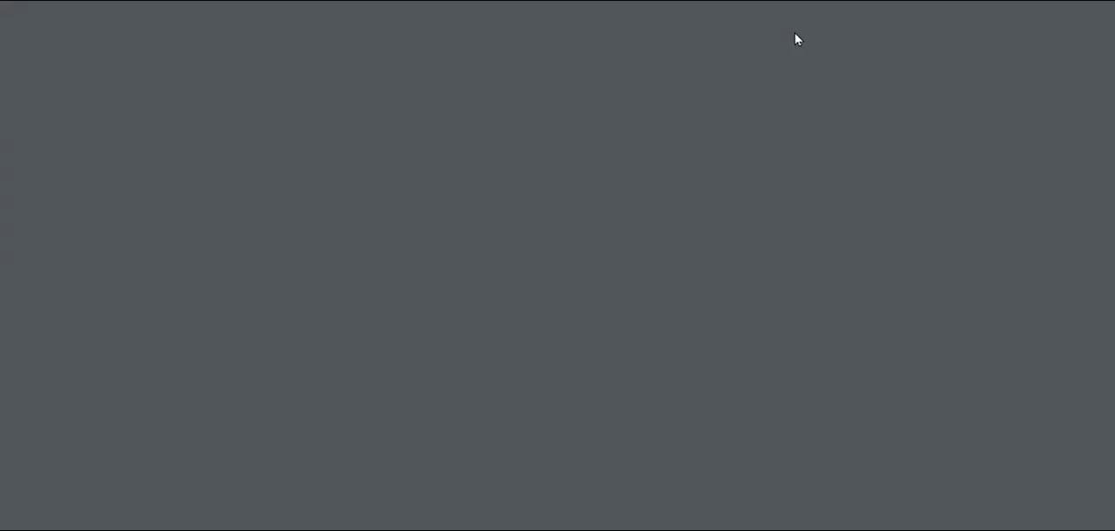
pyautogui.scroll(-2, 828, 447)
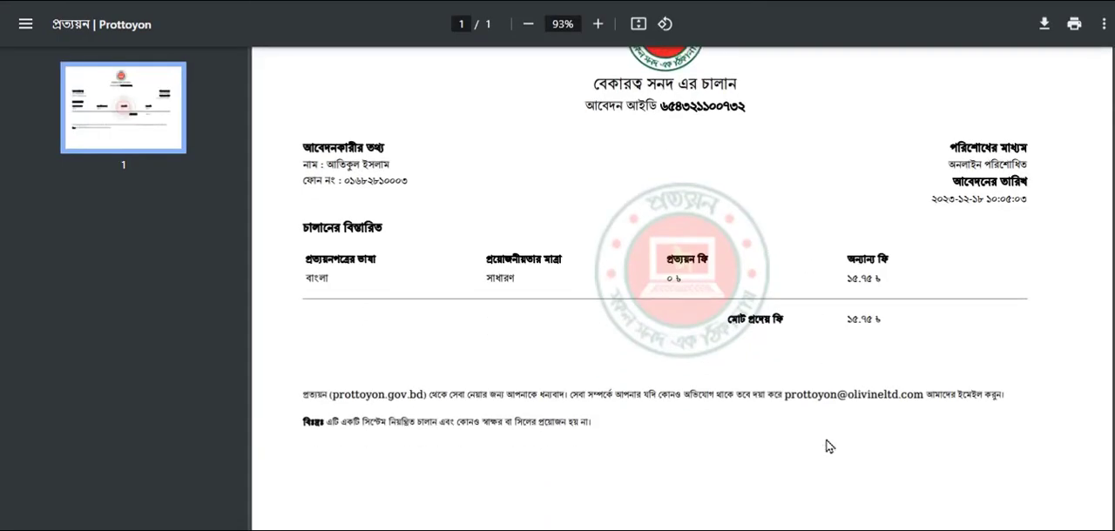
pyautogui.scroll(2, 825, 447)
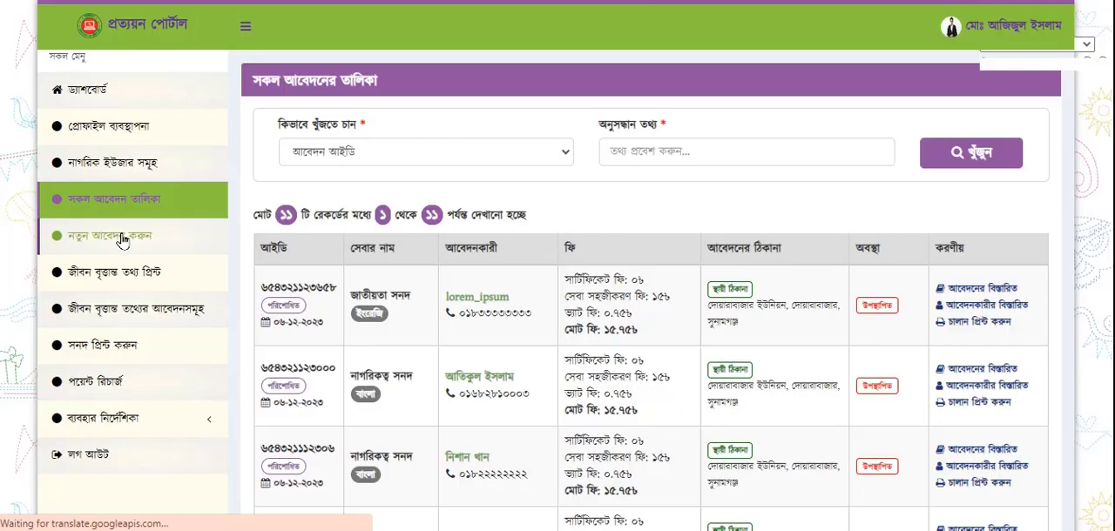
# Start a new application for a registered user (নিবন্ধিত ব্যবহারকারী) and verify the service recipient by entering their mobile number
pyautogui.click(122, 241)
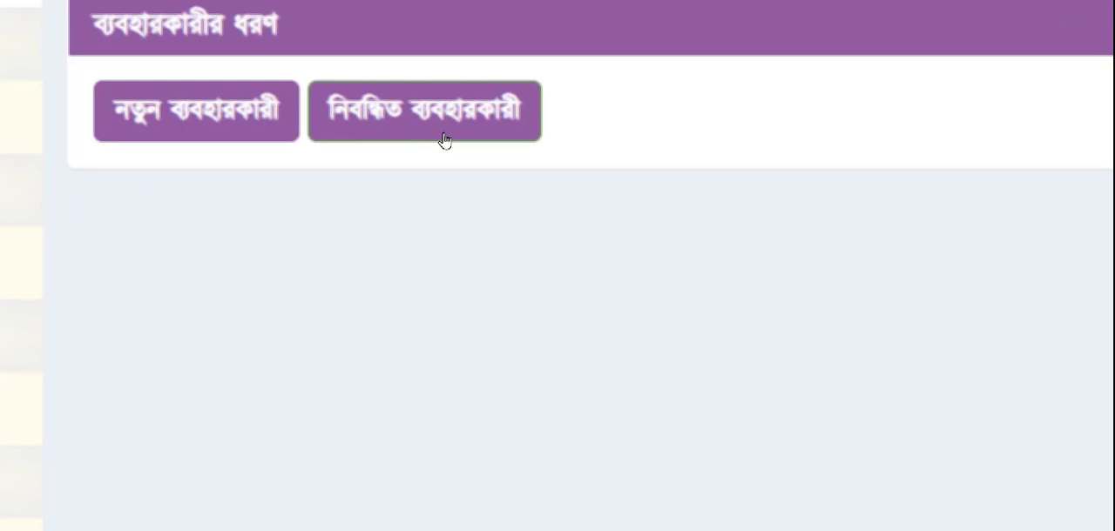
pyautogui.click(444, 140)
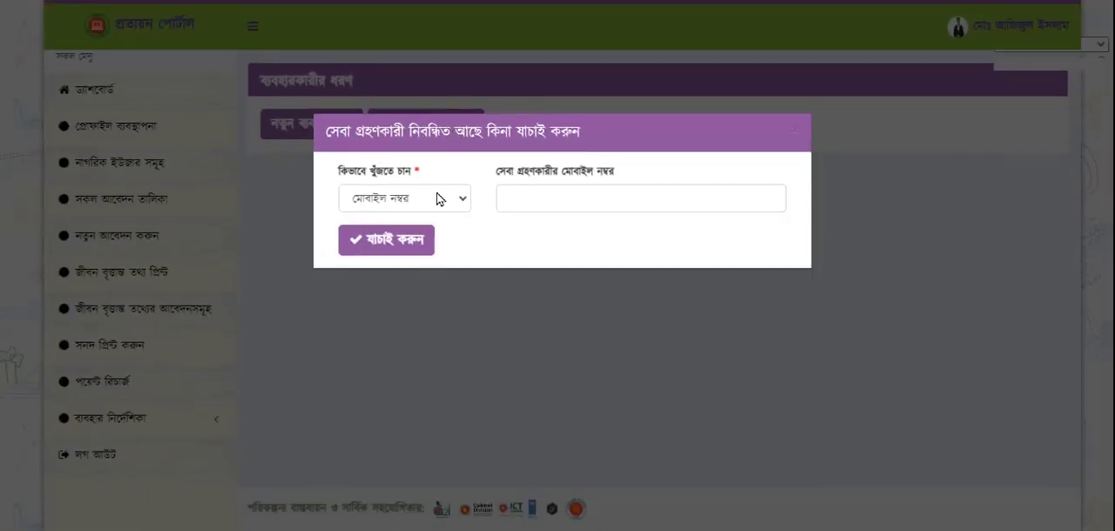
pyautogui.click(463, 202)
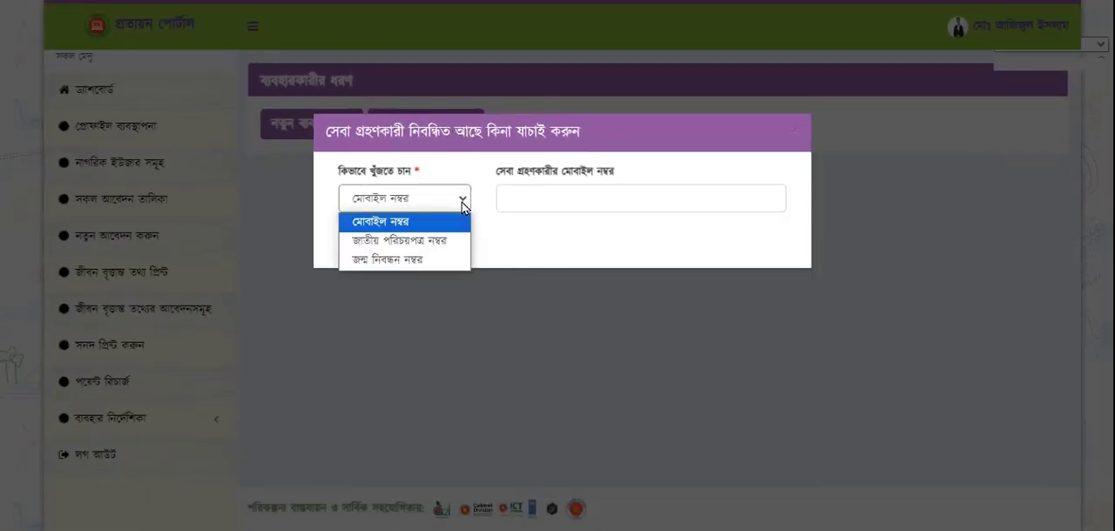
pyautogui.click(398, 224)
pyautogui.click(557, 196)
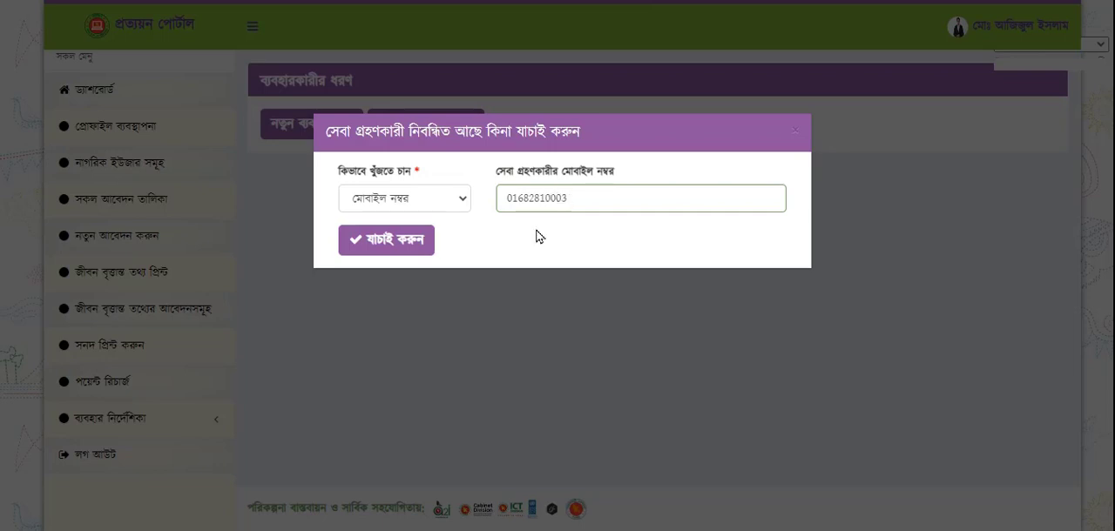
pyautogui.click(407, 244)
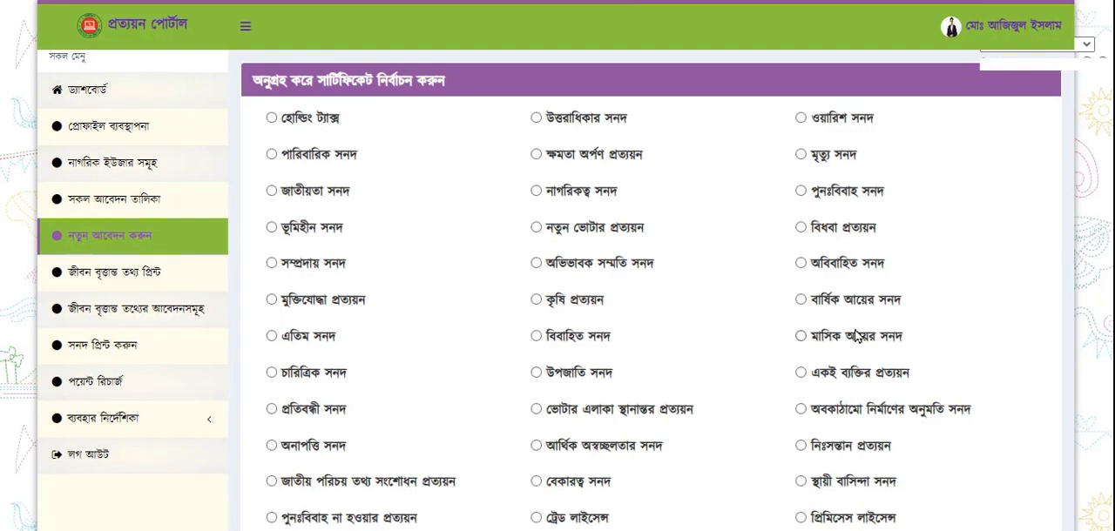
# Select বেকারত্ব সনদ as the certificate to apply for and confirm the applicant's information as correct
pyautogui.scroll(-1, 571, 409)
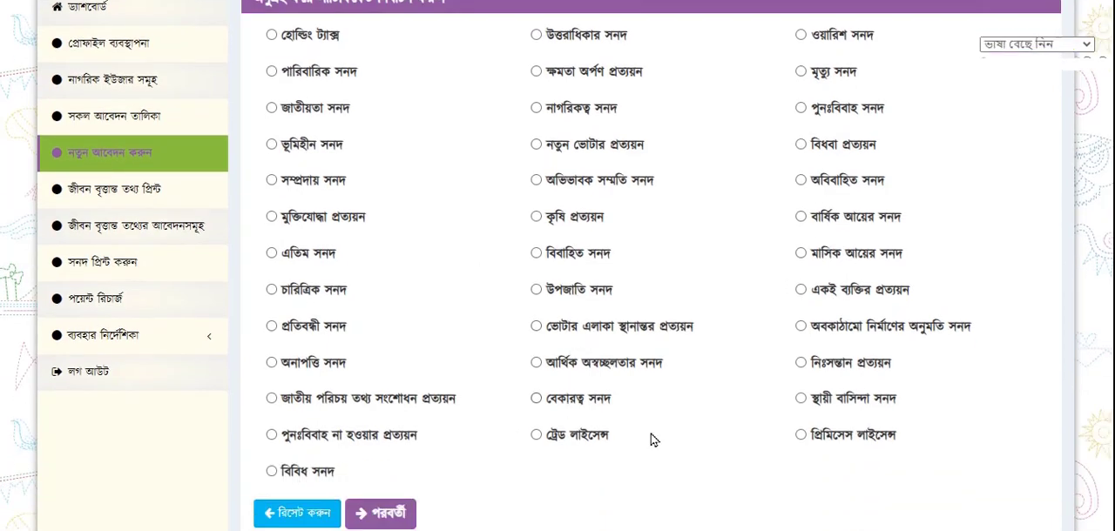
pyautogui.click(548, 406)
pyautogui.scroll(-1, 390, 526)
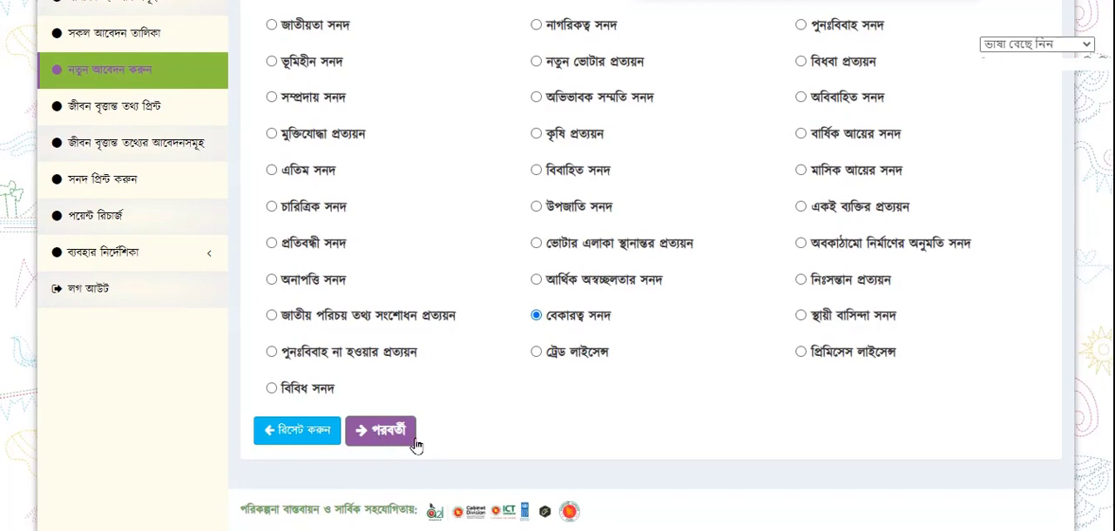
pyautogui.click(385, 431)
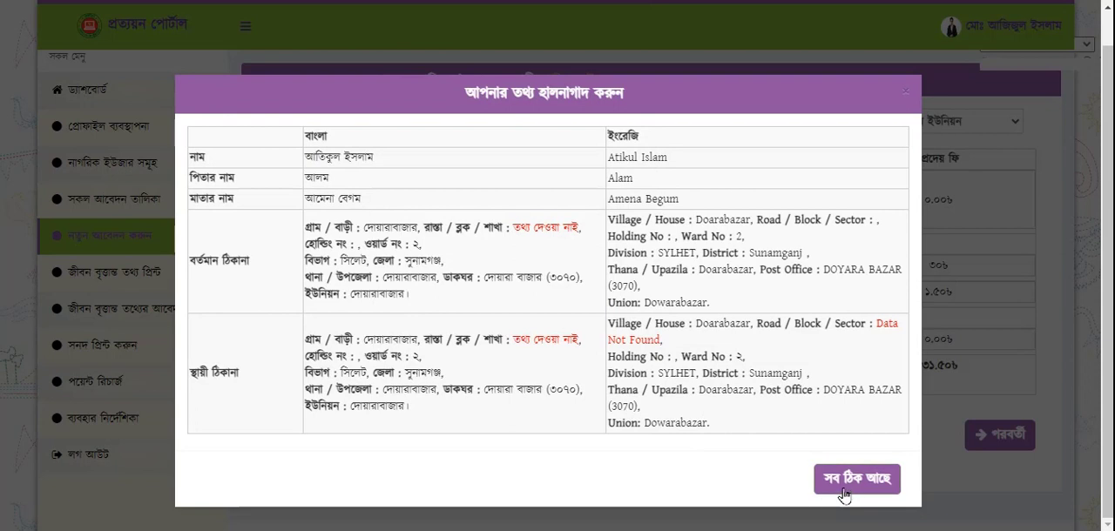
pyautogui.click(871, 492)
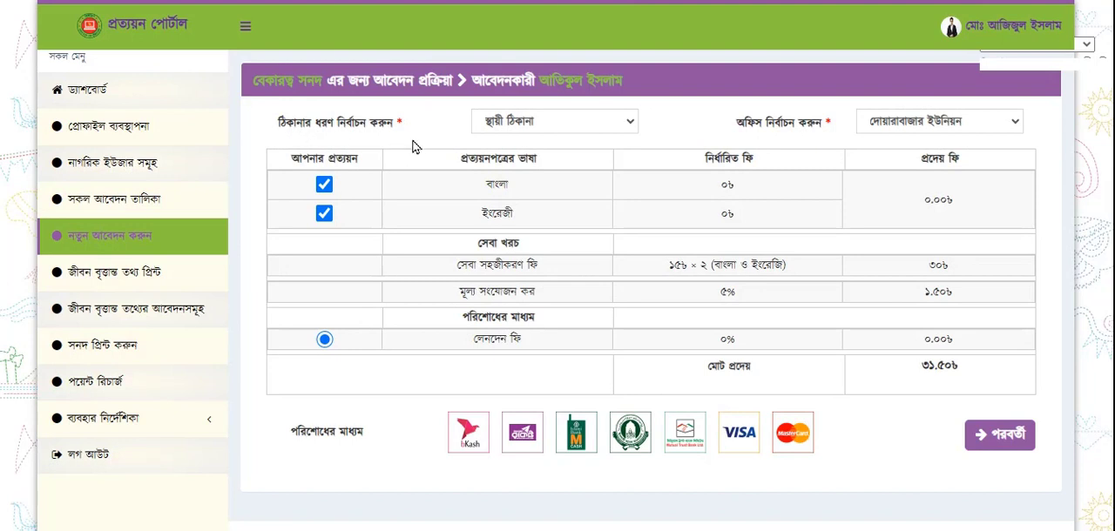
# Choose স্থায়ী ঠিকানা as the address type and দোয়ারাবাজার ইউনিয়ন as the office, with both Bangla and English certificates selected
pyautogui.click(629, 128)
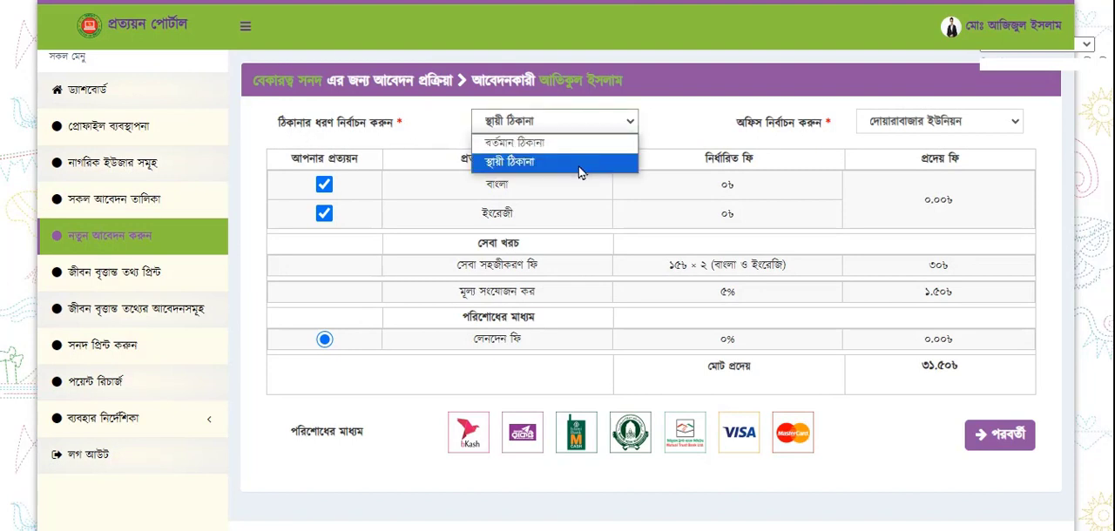
pyautogui.click(562, 165)
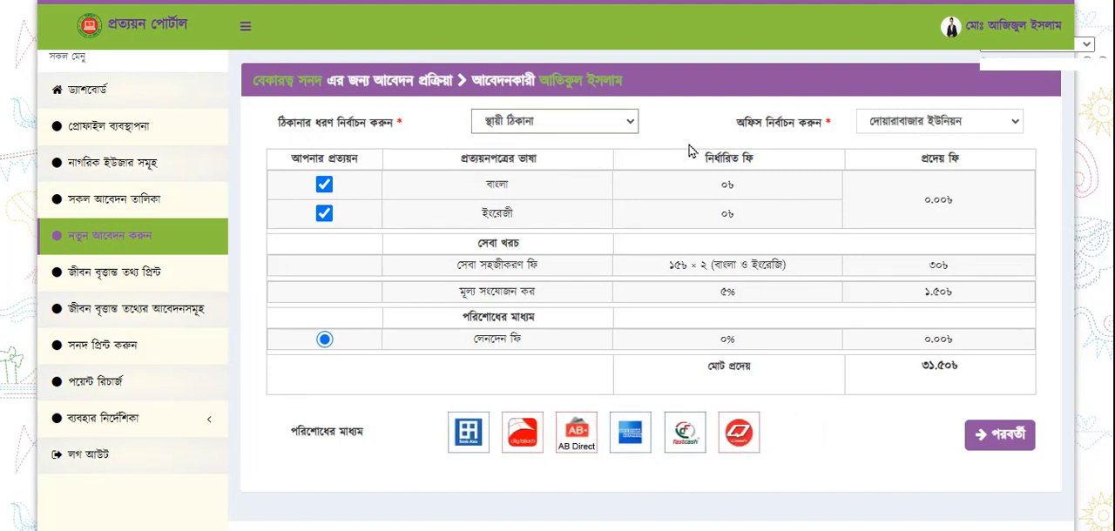
pyautogui.click(971, 129)
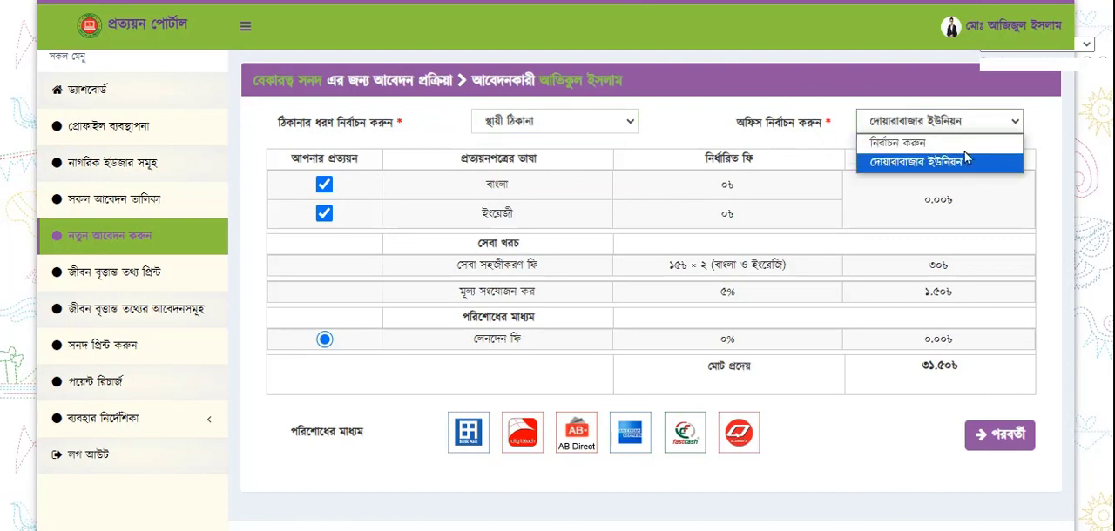
pyautogui.click(965, 160)
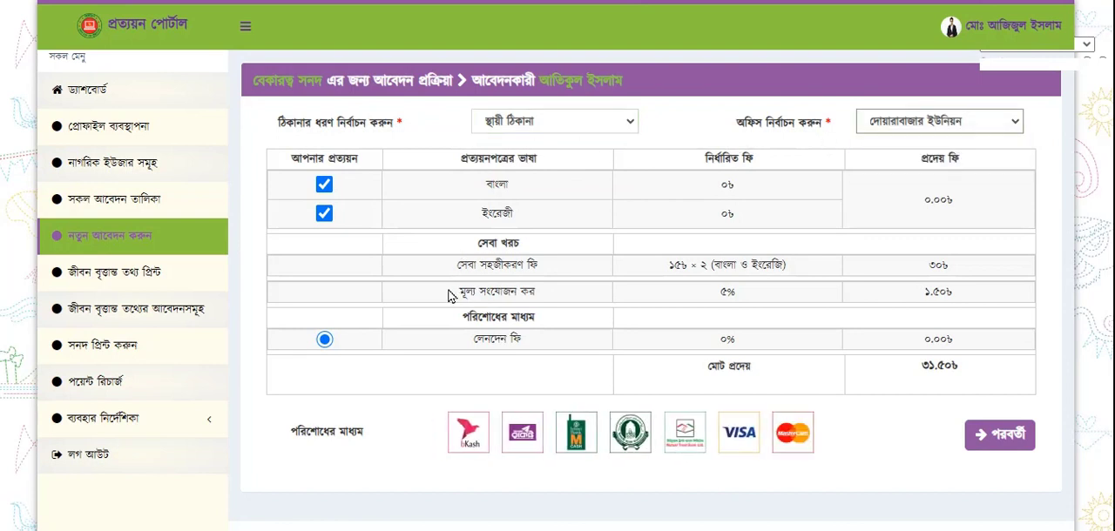
pyautogui.click(324, 184)
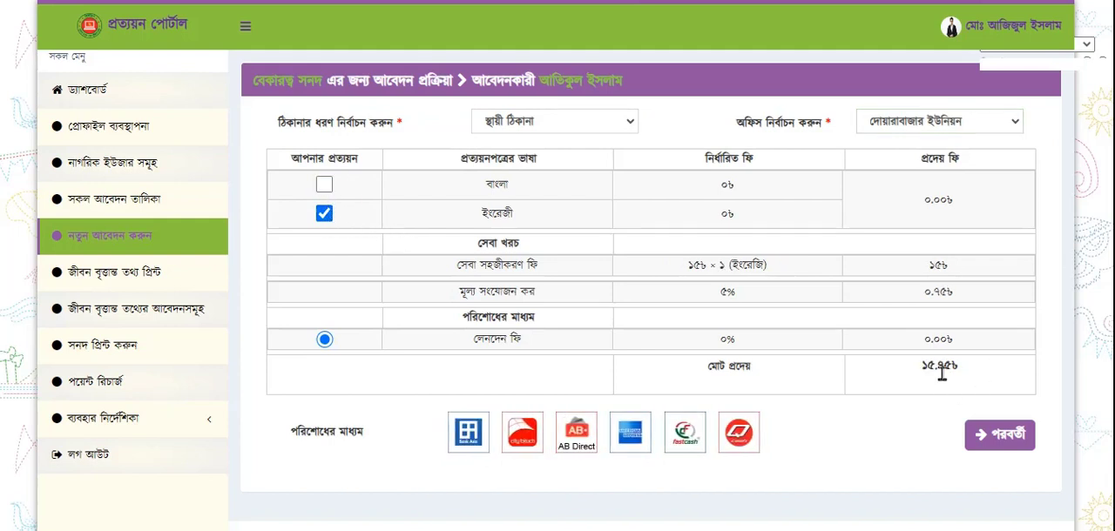
pyautogui.click(324, 185)
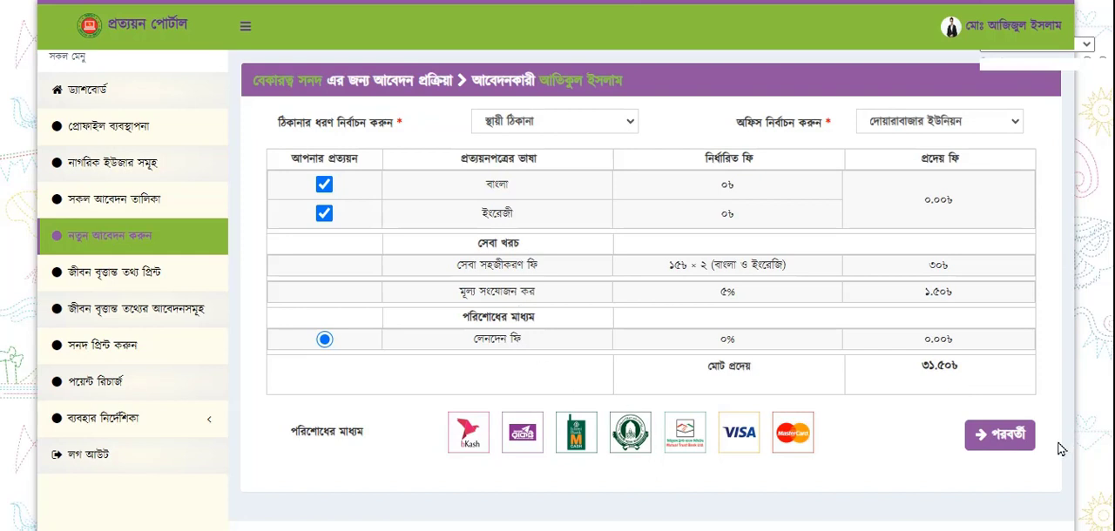
# Proceed to payment for the বেকারত্ব সনদ application using অনলাইন PGW with ekpay as the gateway
pyautogui.click(1002, 453)
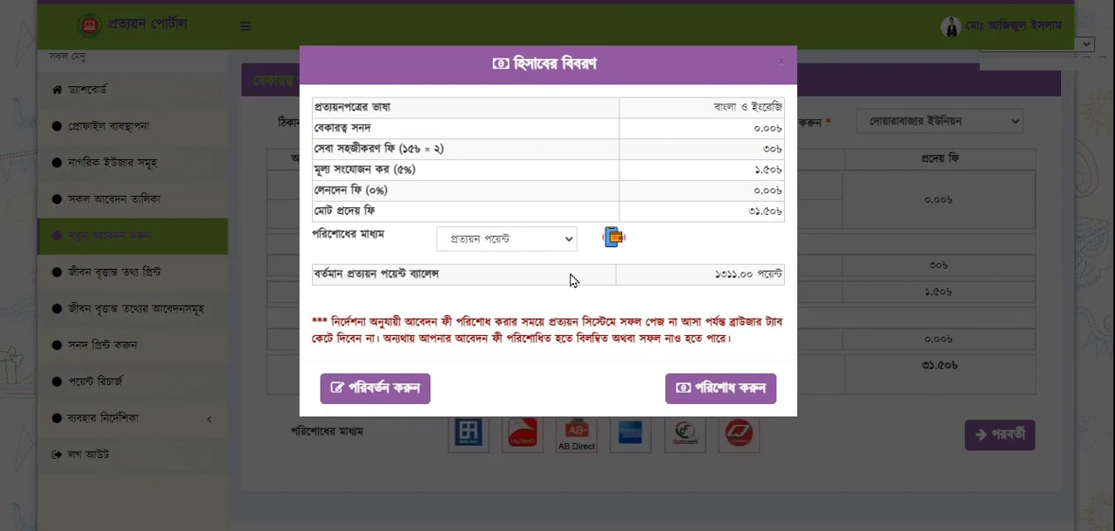
pyautogui.click(562, 245)
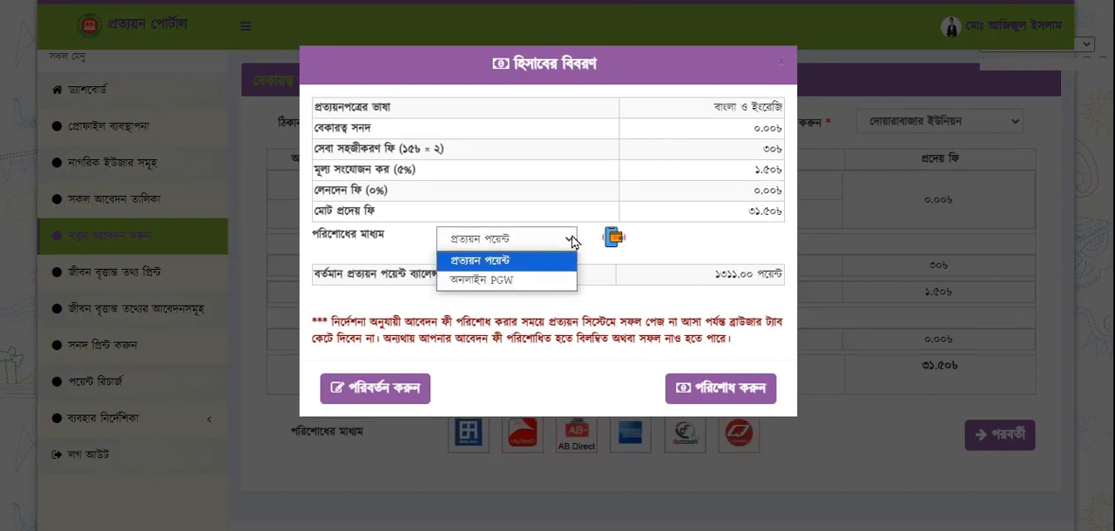
pyautogui.click(496, 282)
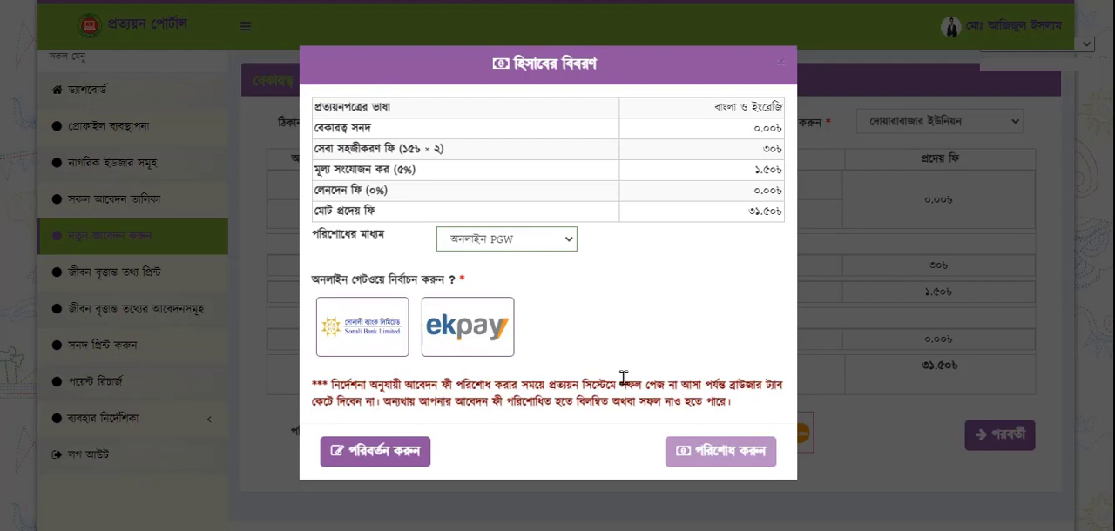
pyautogui.click(478, 326)
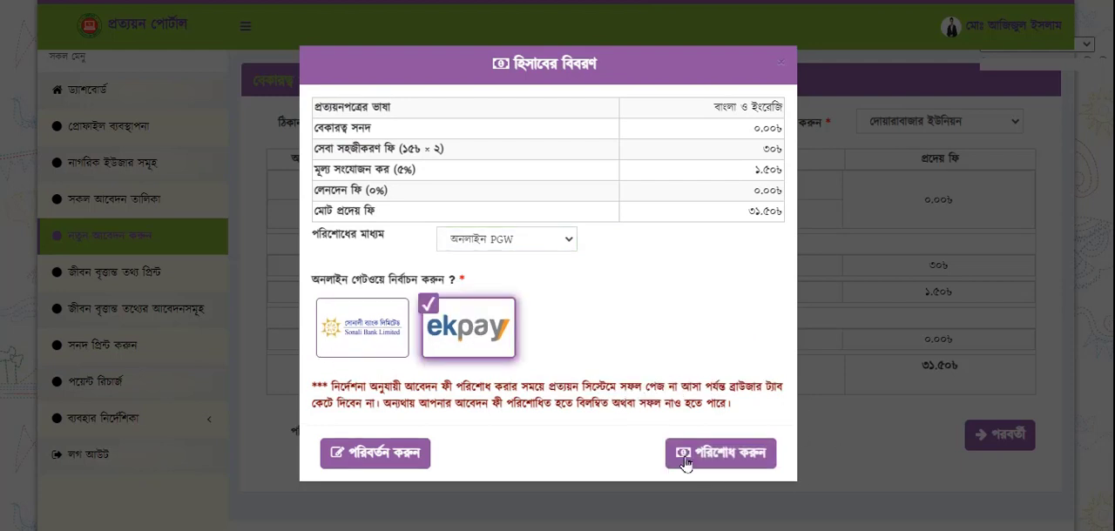
pyautogui.click(724, 454)
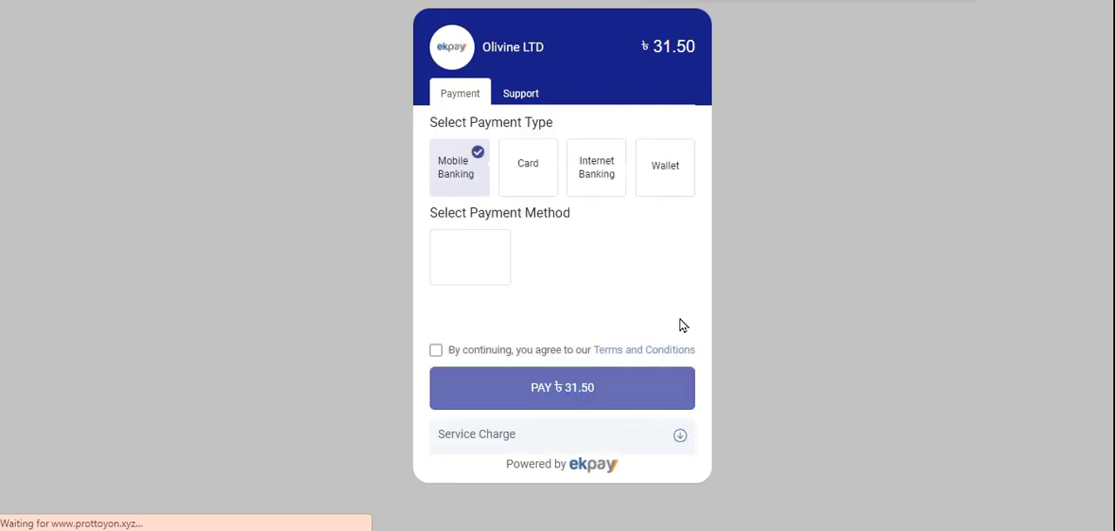
# Choose the available Mobile Banking payment method, agree to the Terms and Conditions, and proceed to pay
pyautogui.click(469, 263)
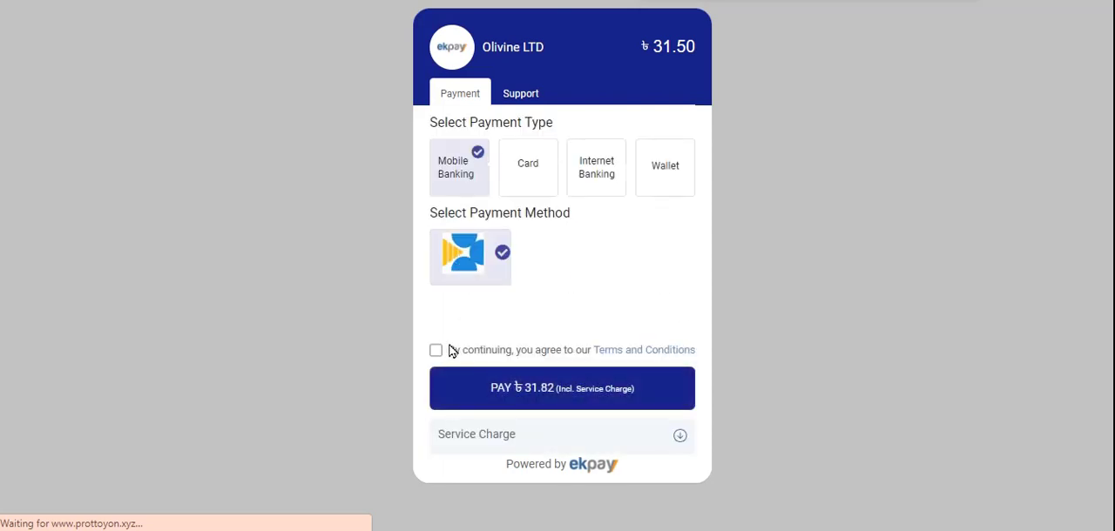
pyautogui.click(436, 350)
pyautogui.click(519, 396)
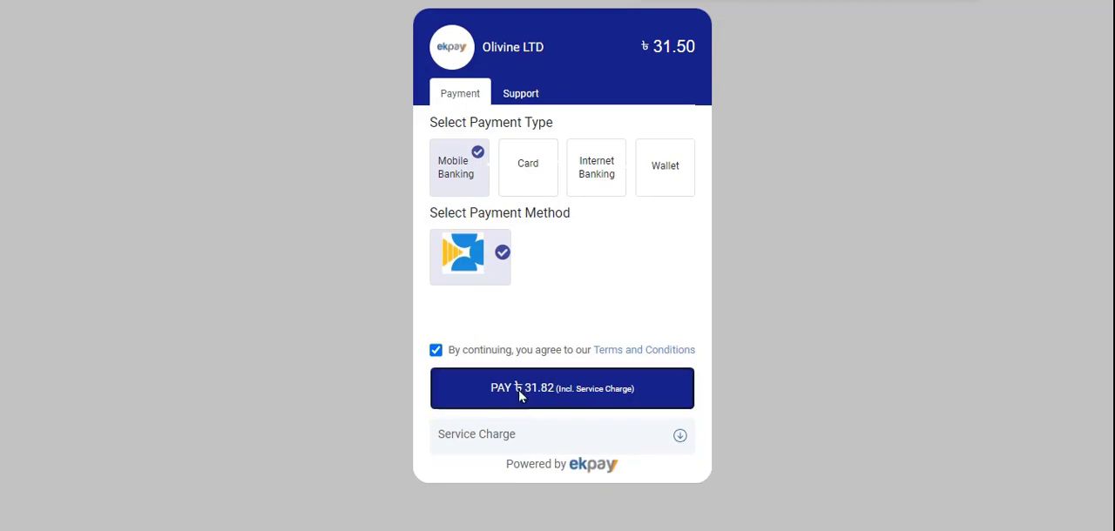
# Enter the test gateway's password, submit it as a Successful Transaction, and dismiss the browser's password notice
pyautogui.click(517, 226)
pyautogui.write('1234')
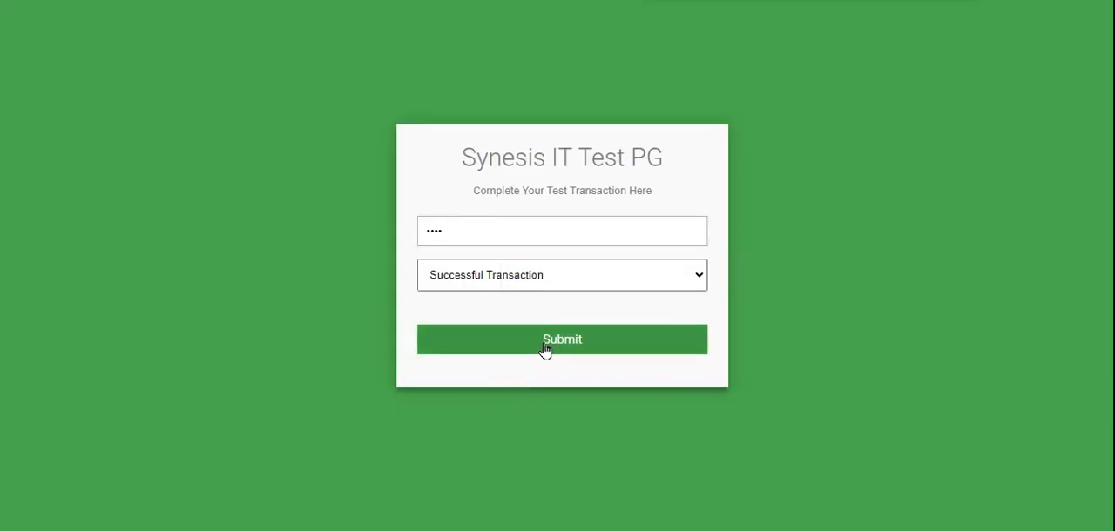
pyautogui.click(545, 348)
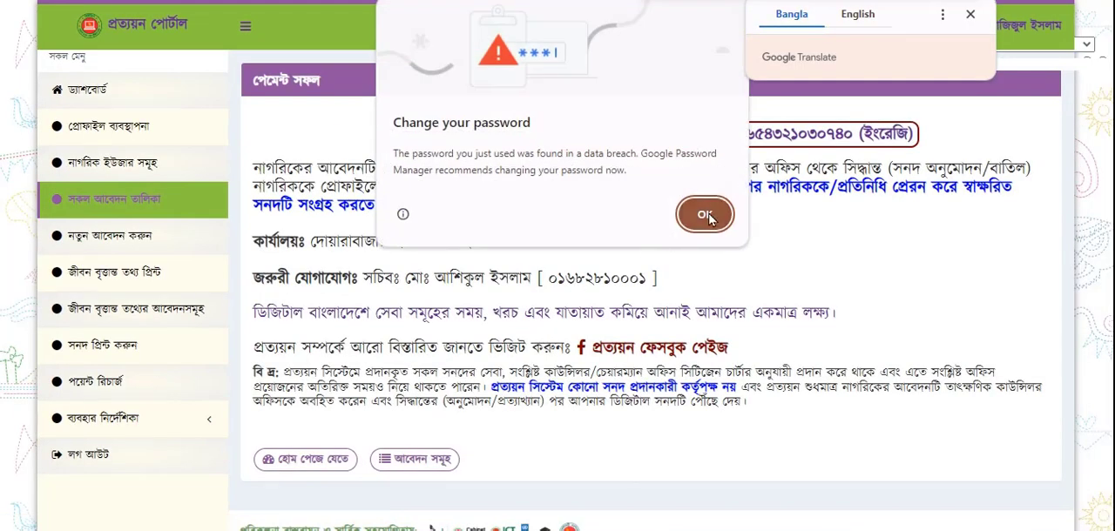
pyautogui.click(705, 215)
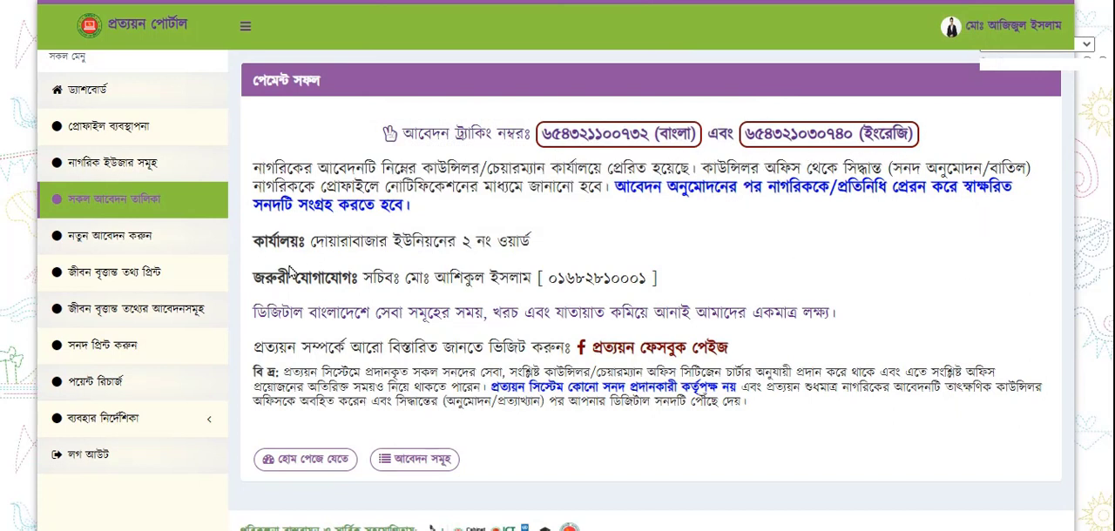
# Review the receiving office on the payment confirmation and the submitted entries in the list of all applications
pyautogui.moveTo(305, 247); pyautogui.dragTo(550, 260)
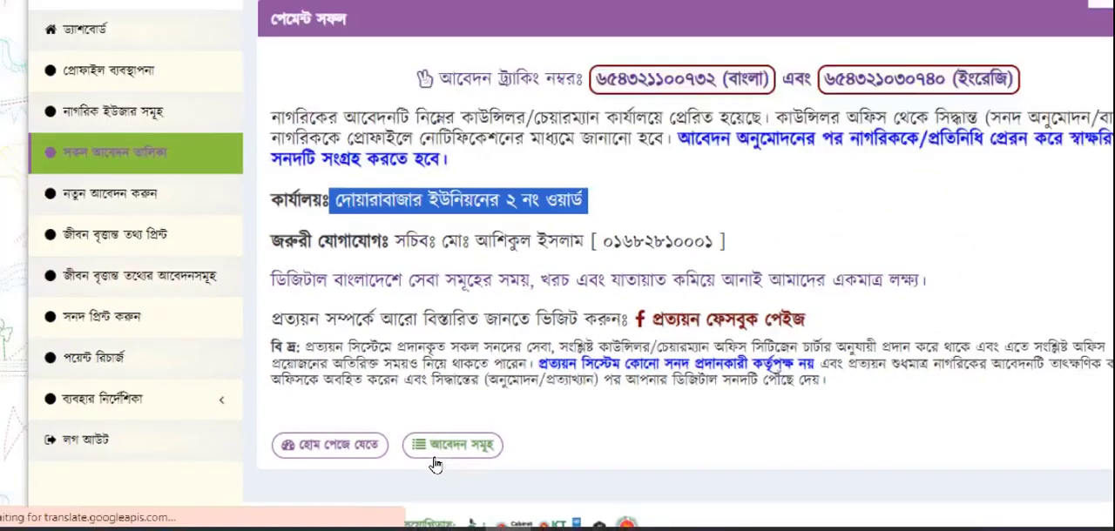
pyautogui.click(435, 462)
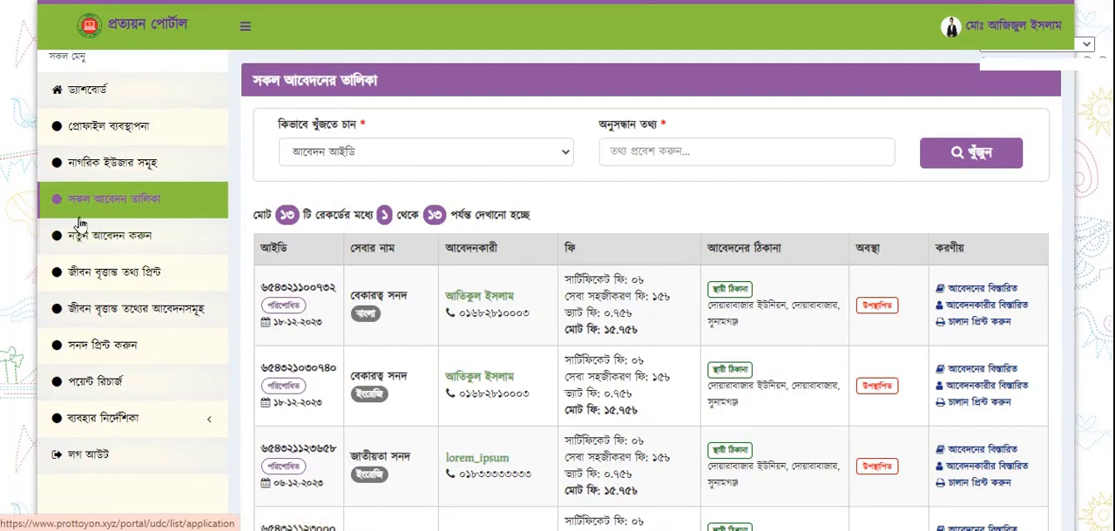
pyautogui.scroll(-2, 723, 348)
pyautogui.scroll(-5, 722, 346)
pyautogui.scroll(4, 683, 396)
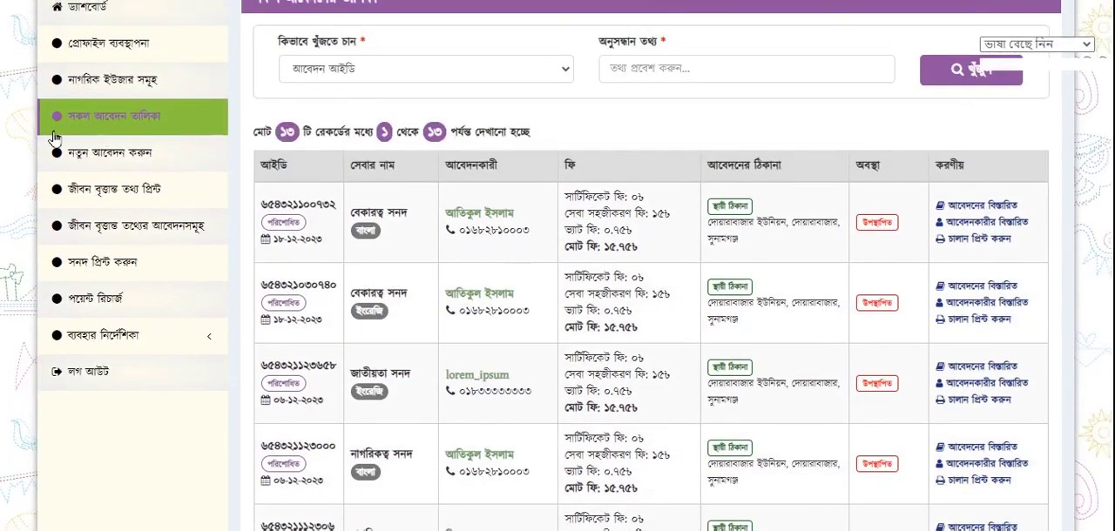
# Start a new application for a new user (নতুন ব্যবহারকারী) through birth registration and enter the birth registration number
pyautogui.click(103, 164)
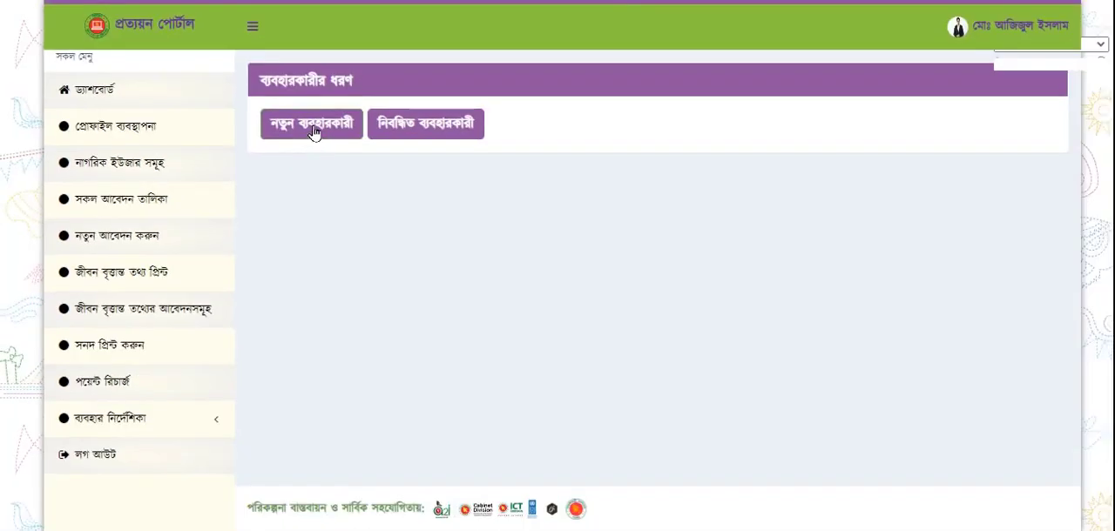
pyautogui.click(345, 114)
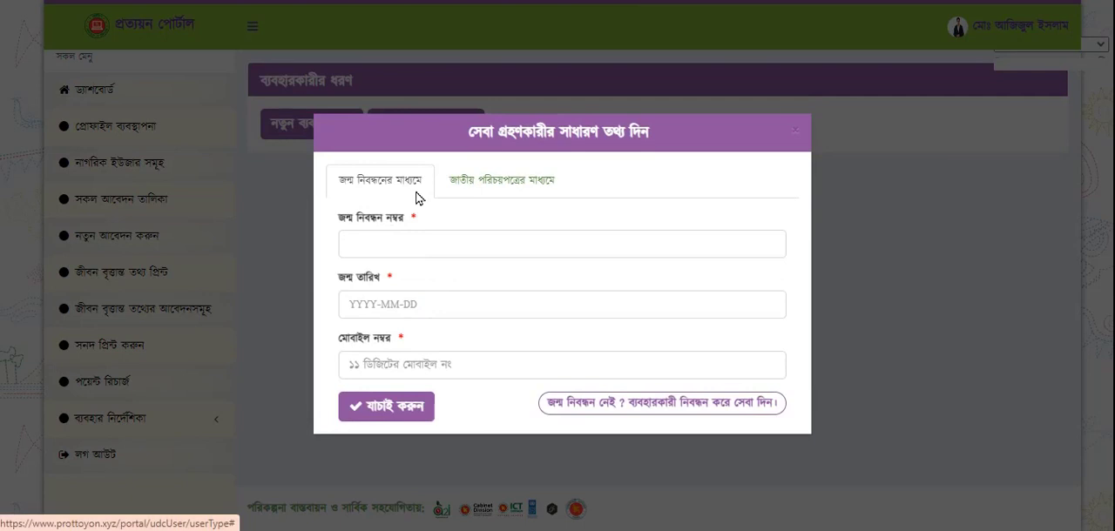
pyautogui.click(520, 194)
pyautogui.click(387, 198)
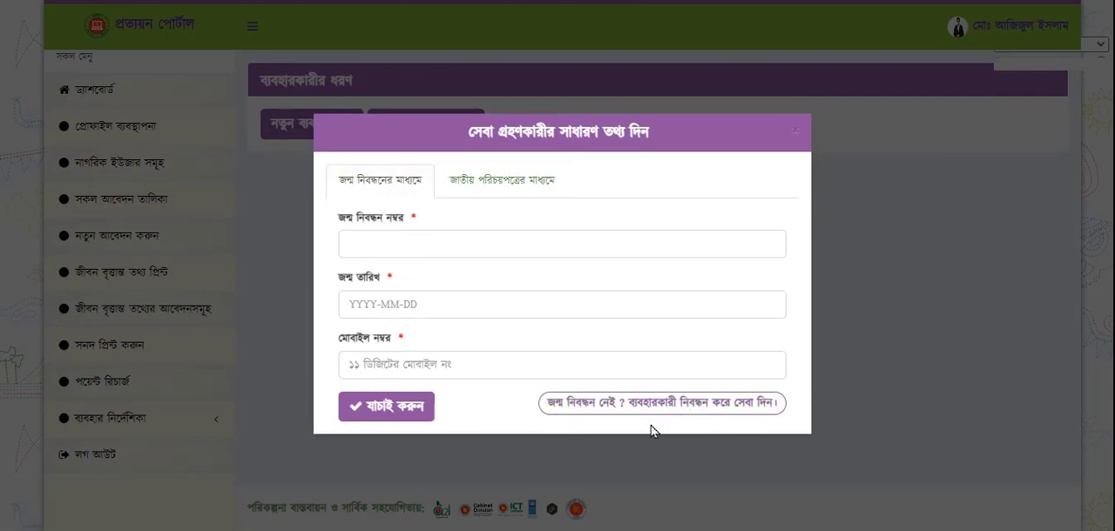
pyautogui.click(391, 246)
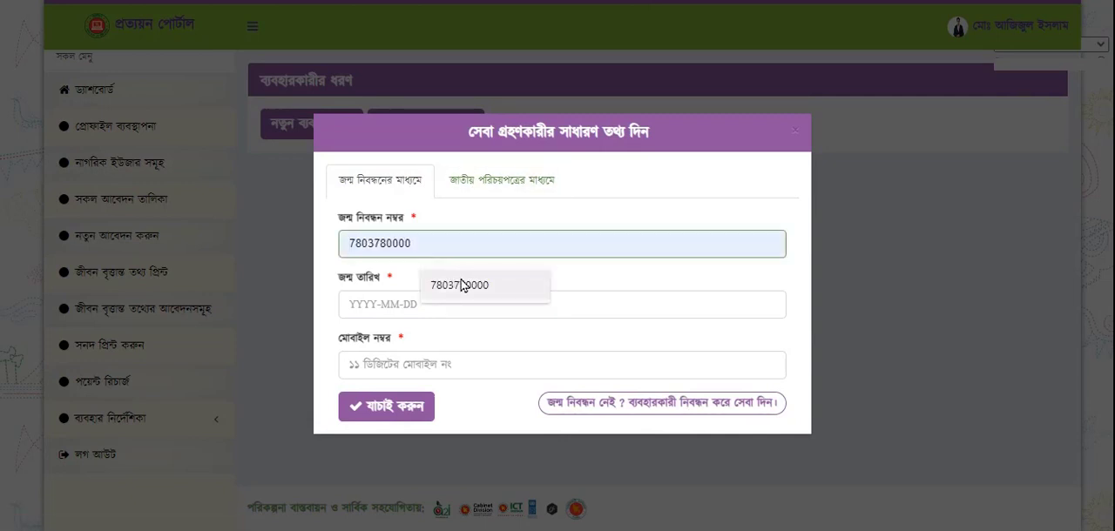
pyautogui.click(459, 285)
pyautogui.press('BackSpace')
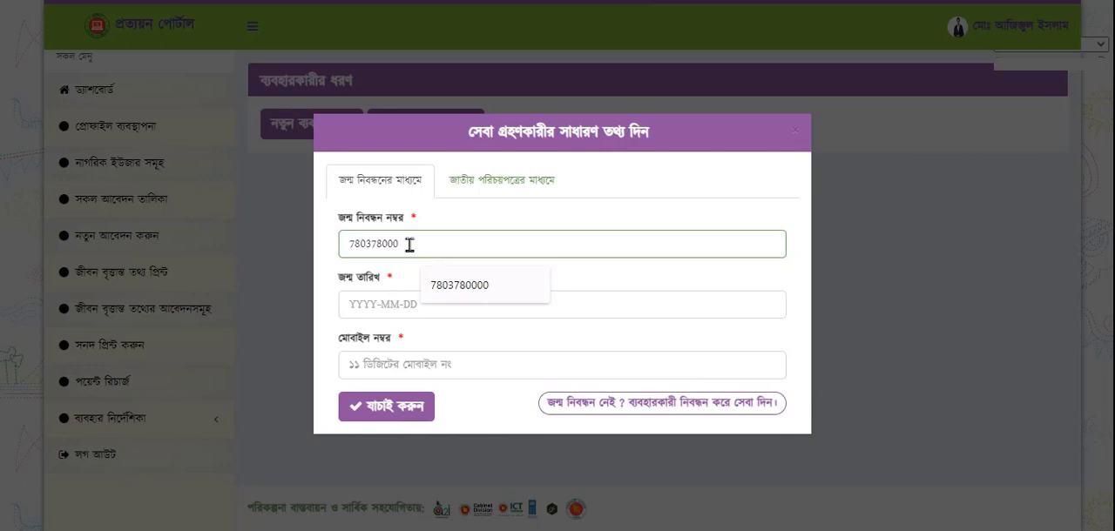
pyautogui.write('999')
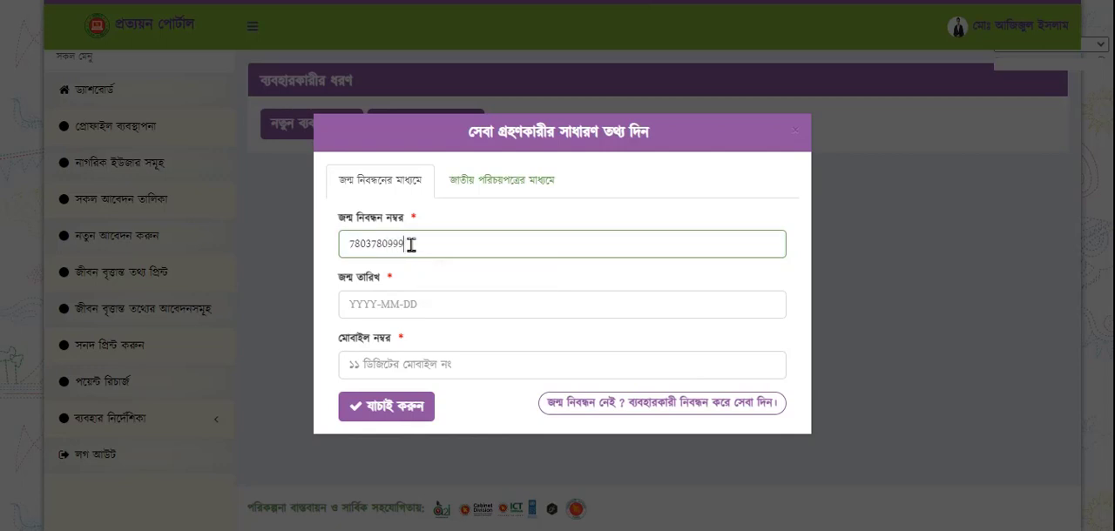
# Fill in the service recipient's date of birth from the calendar
pyautogui.click(422, 307)
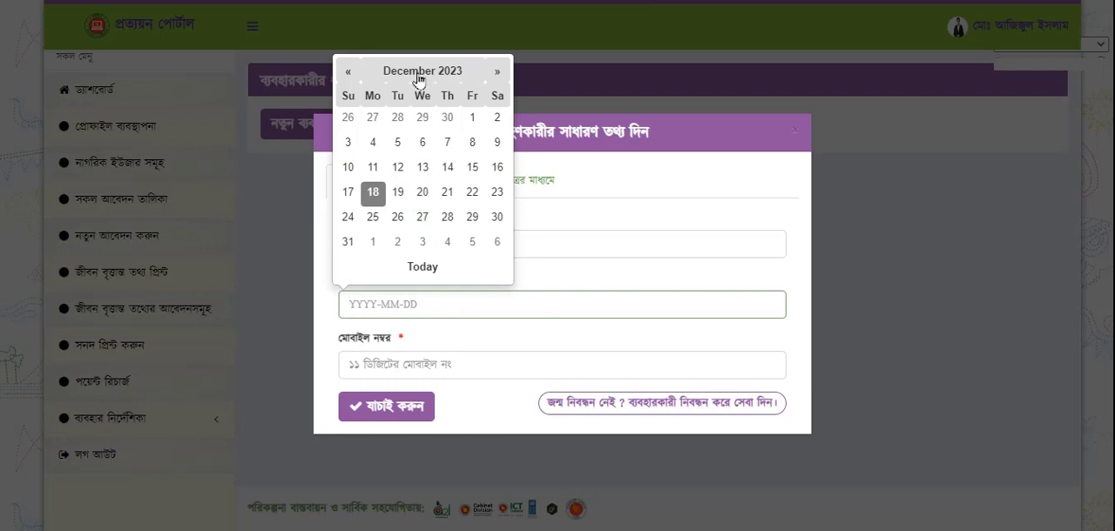
pyautogui.click(389, 73)
pyautogui.click(422, 98)
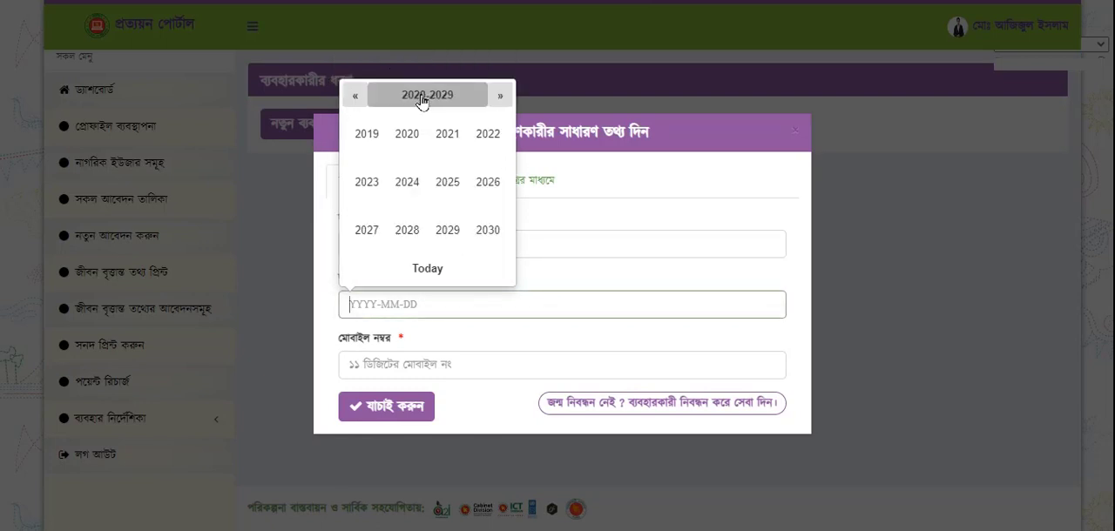
pyautogui.click(350, 104)
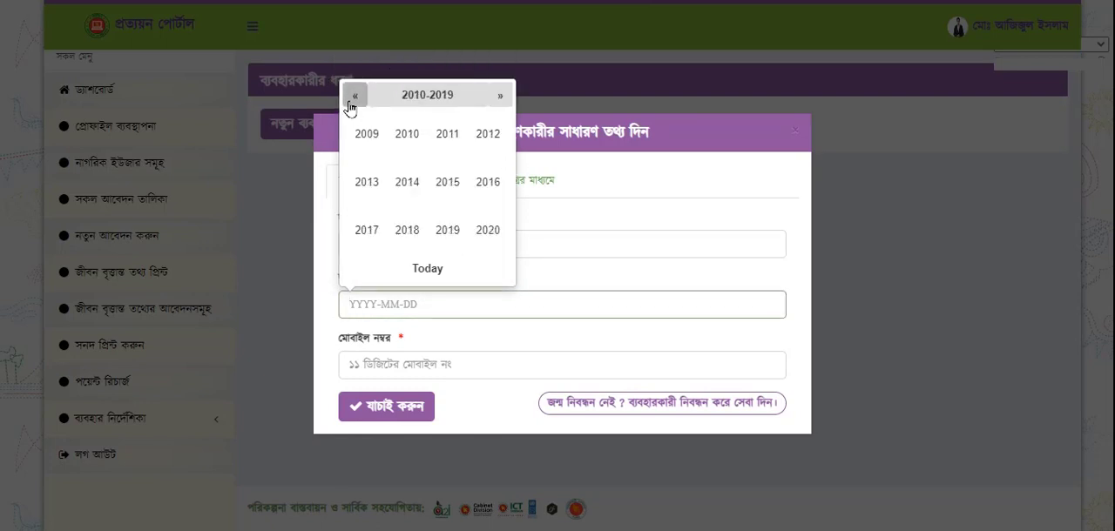
pyautogui.click(352, 103)
pyautogui.click(407, 137)
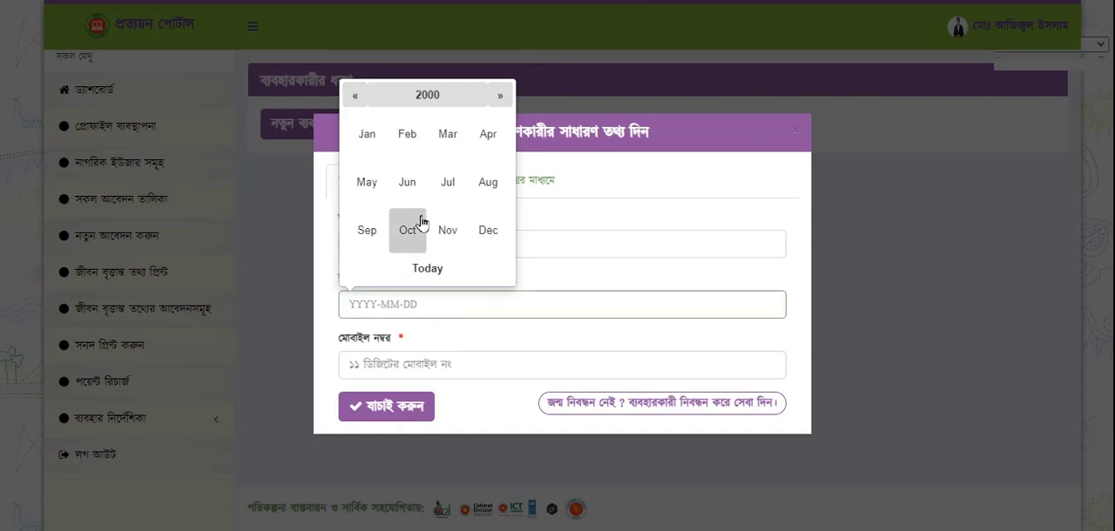
pyautogui.click(416, 183)
pyautogui.click(479, 218)
# Enter the service recipient's mobile number and verify the provided information
pyautogui.click(462, 372)
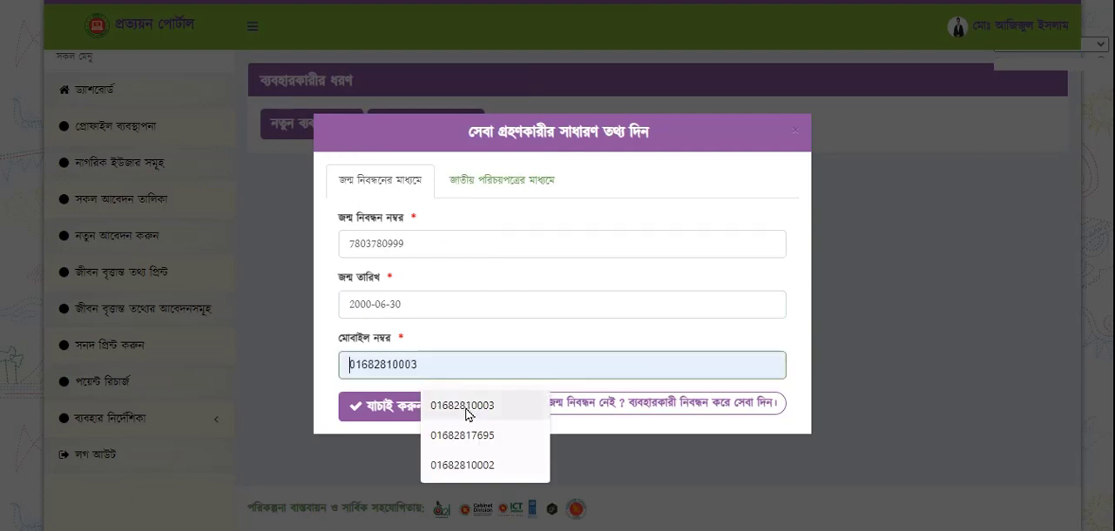
pyautogui.click(466, 407)
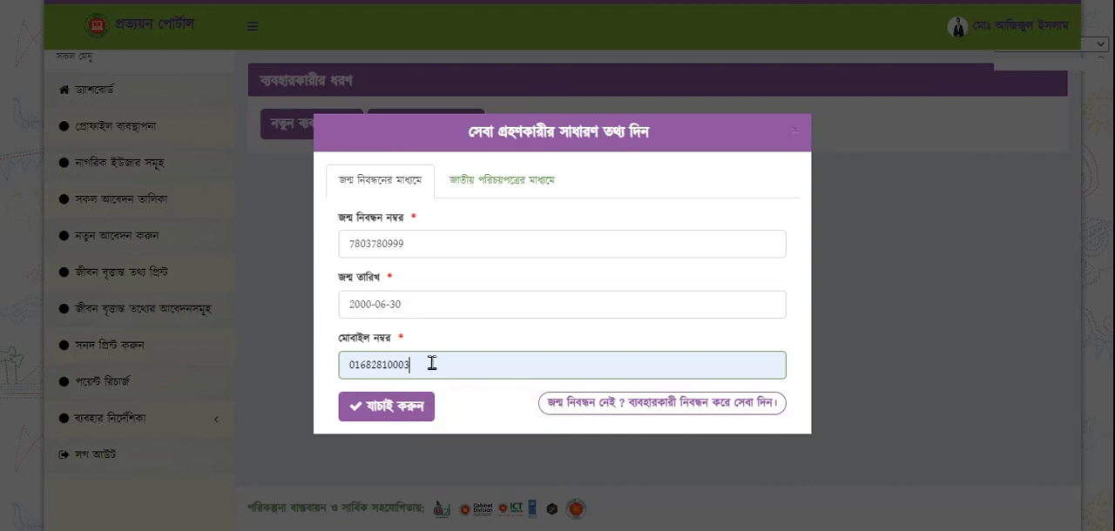
pyautogui.press('BackSpace')
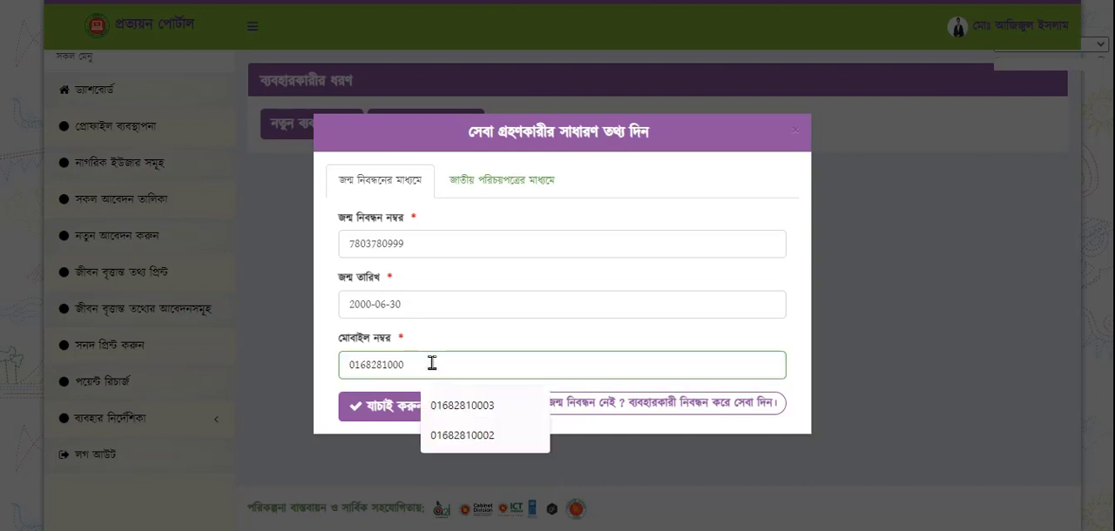
pyautogui.write('9')
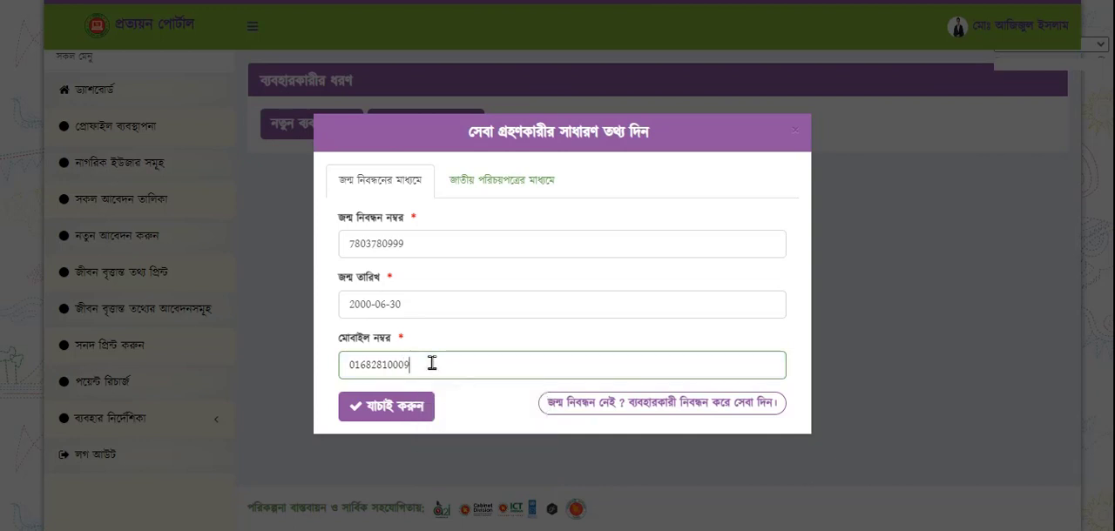
pyautogui.click(386, 413)
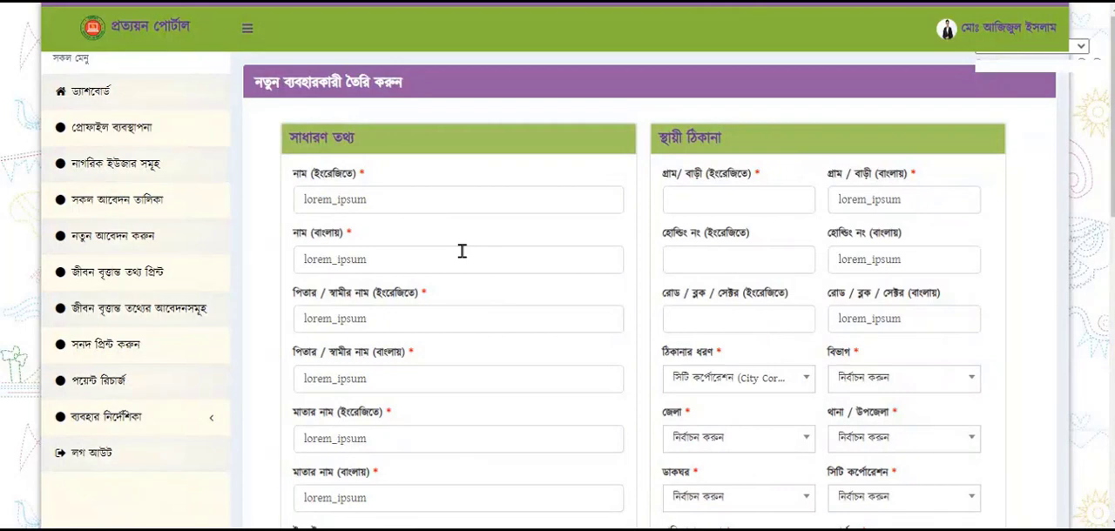
# Look through the general information, permanent address and present address fields of the new user form
pyautogui.scroll(-5, 462, 251)
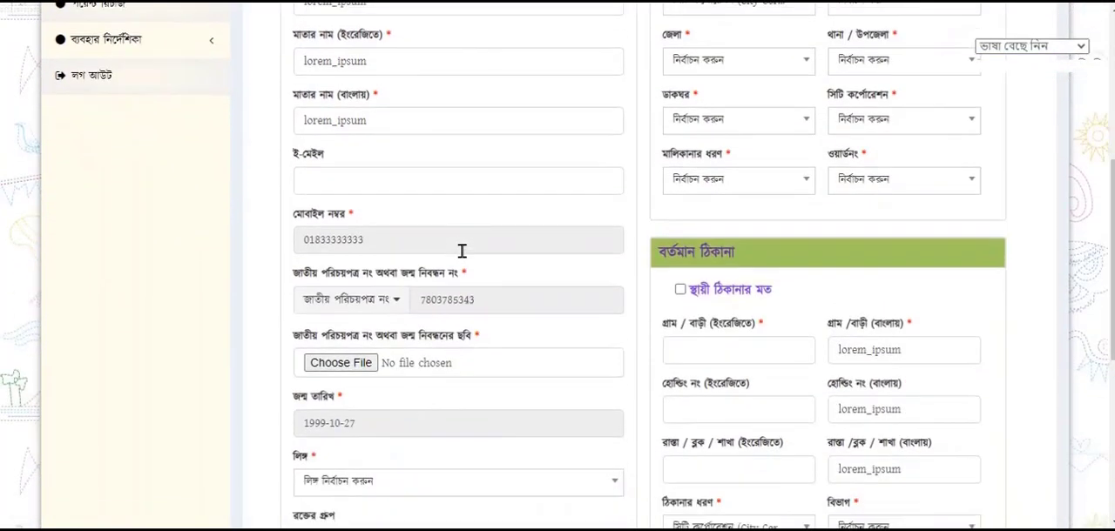
pyautogui.scroll(-2, 461, 251)
pyautogui.scroll(3, 462, 251)
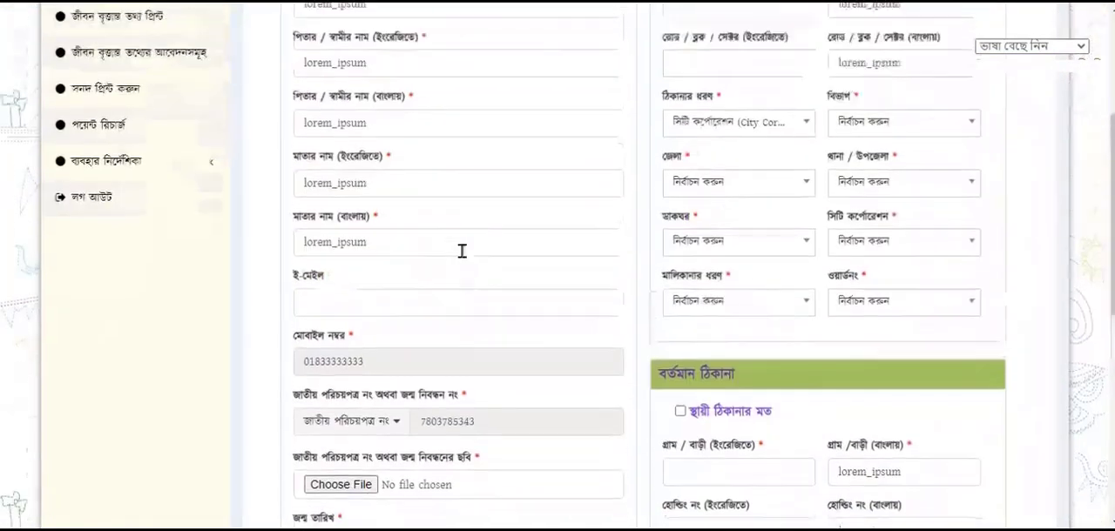
pyautogui.scroll(4, 462, 251)
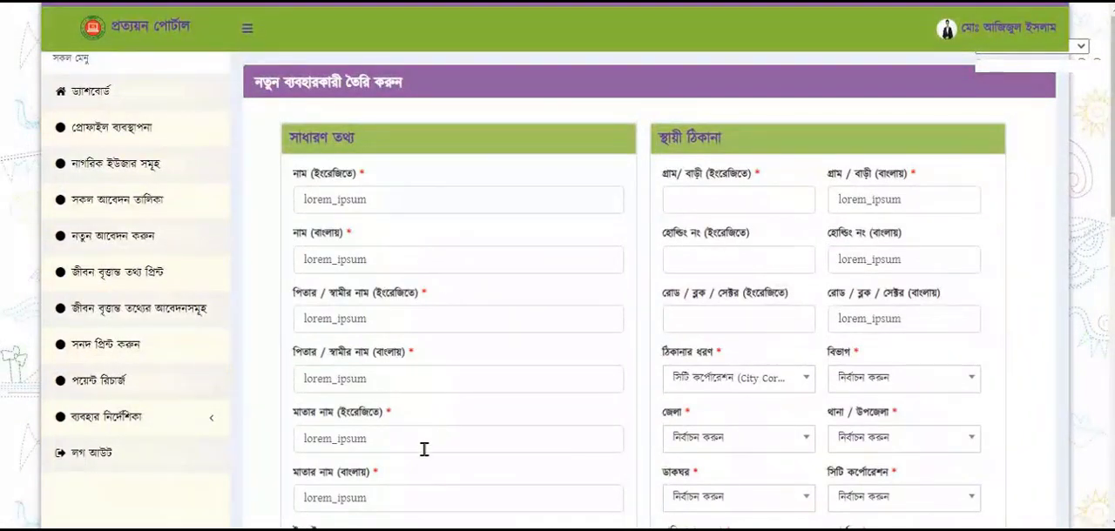
# Attach "WhatsApp Image 2023-10-18 at 3.34.36 PM.jpeg" as the national ID or birth registration image in the general information
pyautogui.scroll(-3, 424, 450)
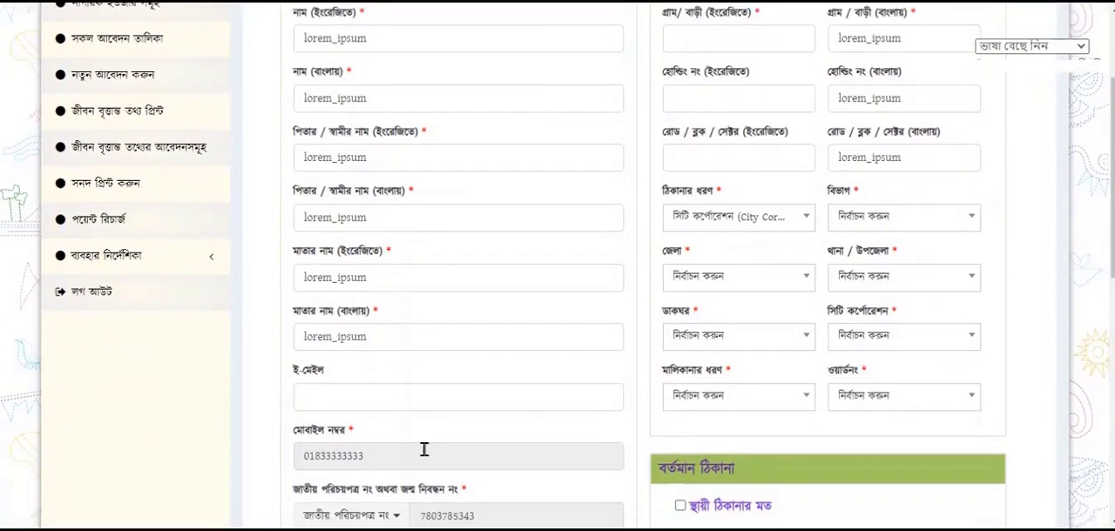
pyautogui.scroll(-2, 424, 449)
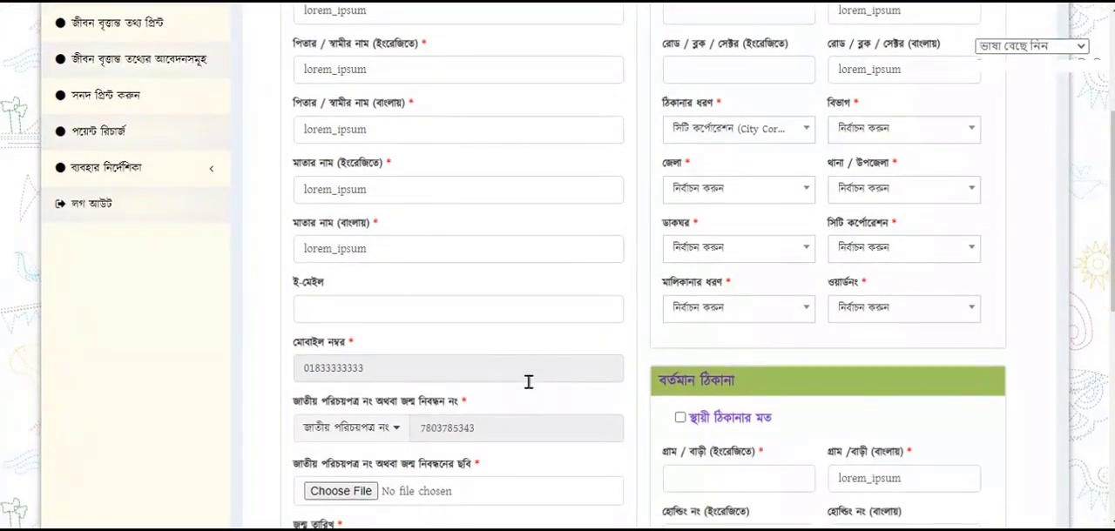
pyautogui.scroll(-3, 528, 382)
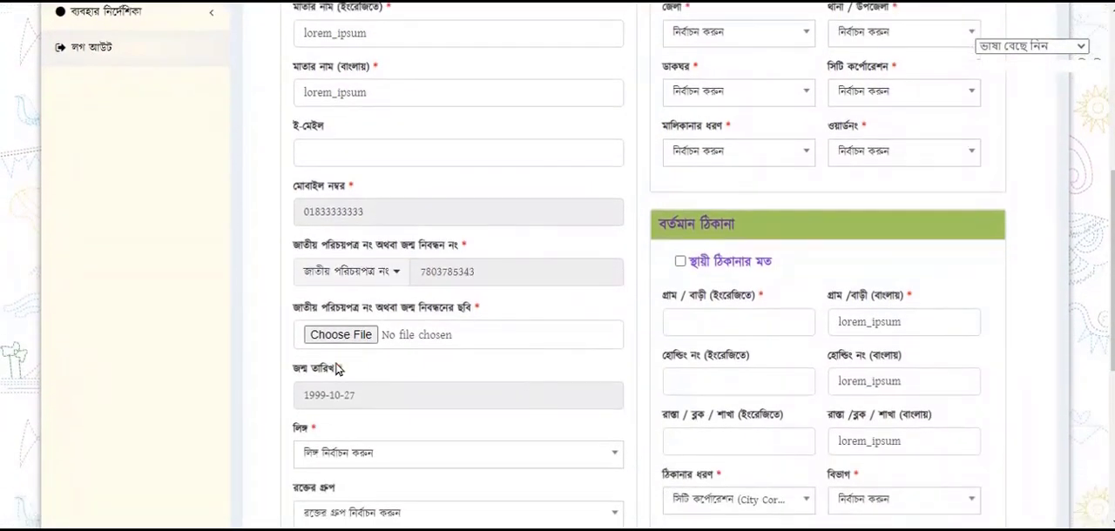
pyautogui.click(335, 336)
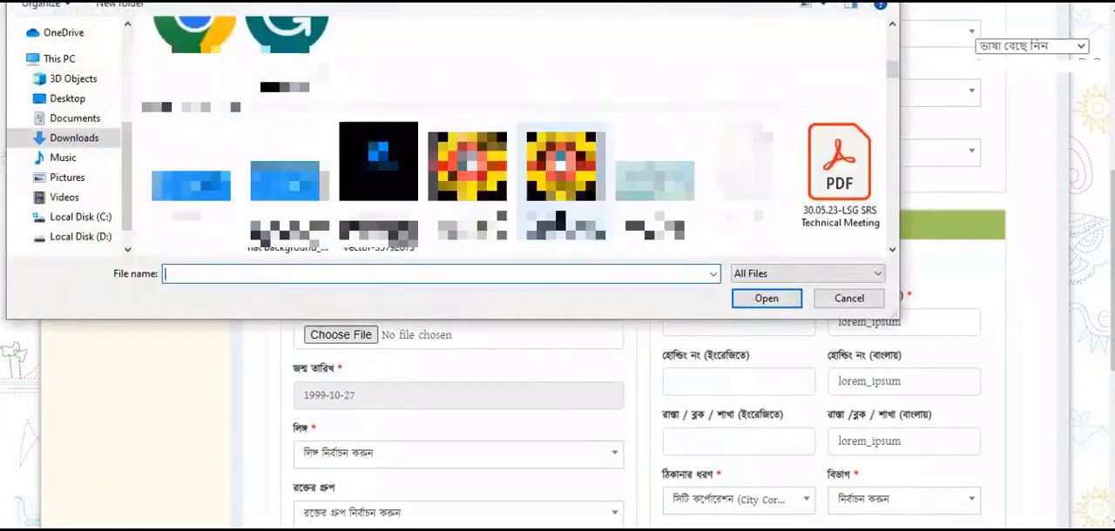
pyautogui.scroll(-3, 562, 247)
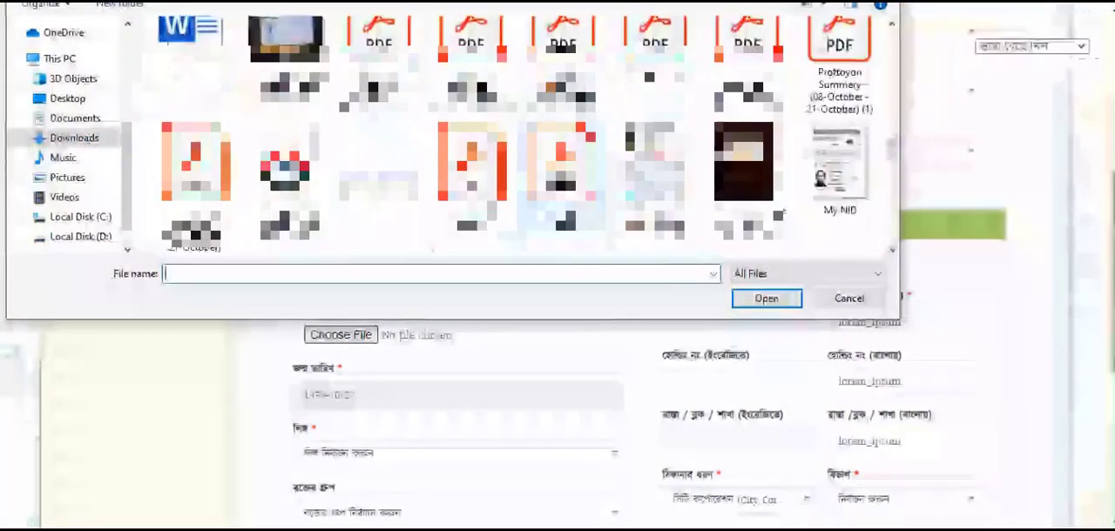
pyautogui.click(654, 178)
pyautogui.click(766, 297)
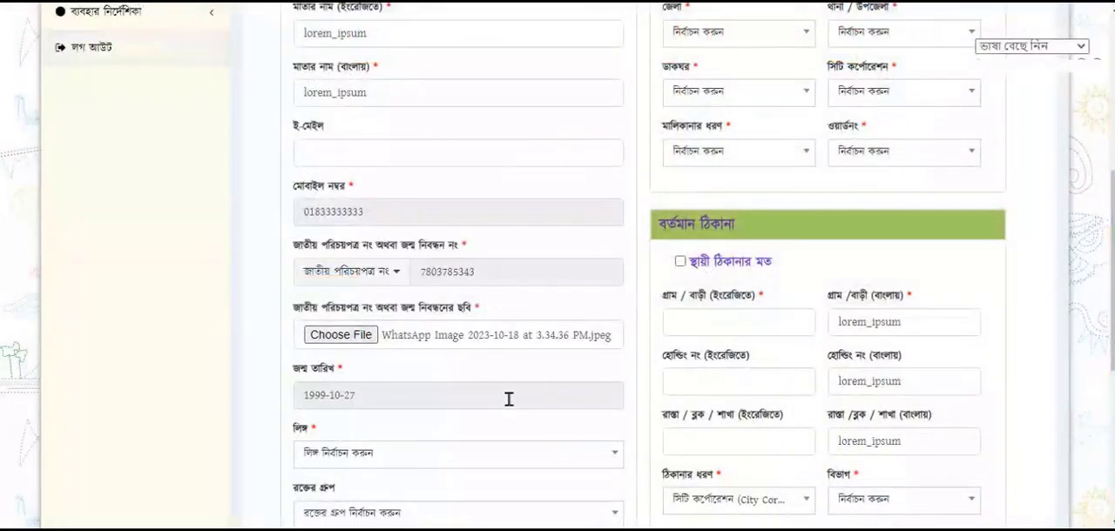
# Set the new user's gender to পুরুষ (Male) and blood group to এ+ (A+)
pyautogui.scroll(-2, 513, 405)
pyautogui.click(402, 359)
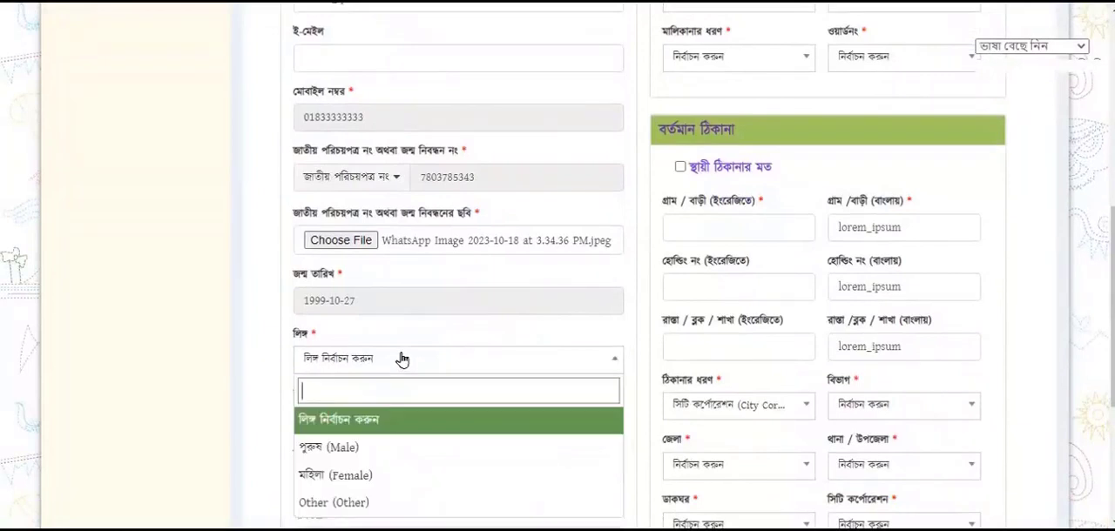
pyautogui.click(377, 448)
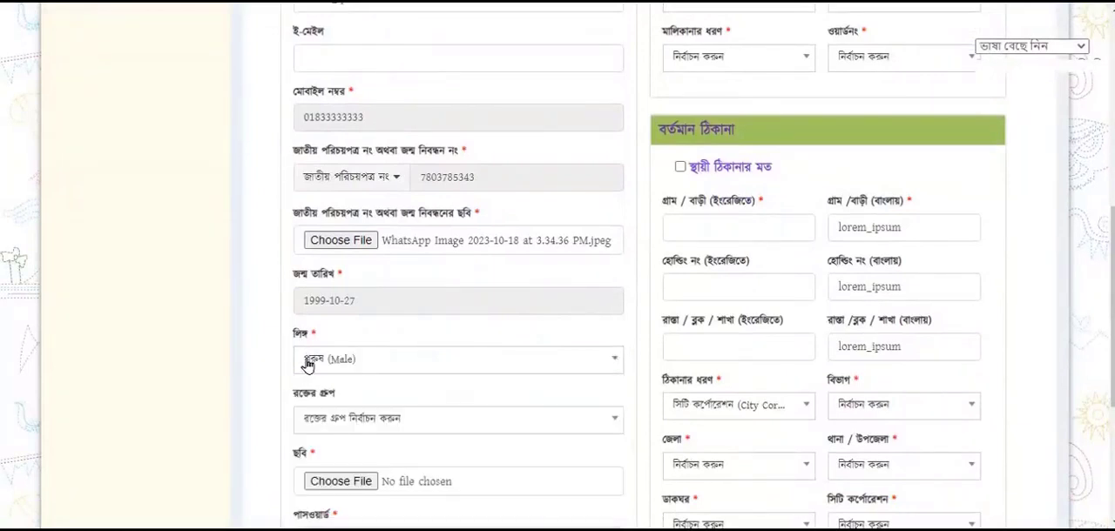
pyautogui.scroll(-2, 304, 377)
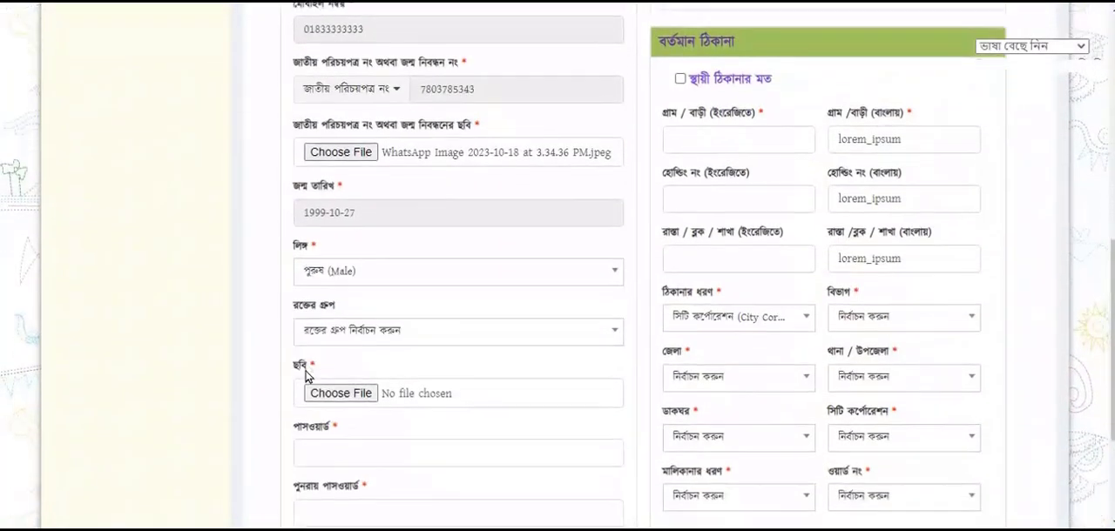
pyautogui.click(389, 332)
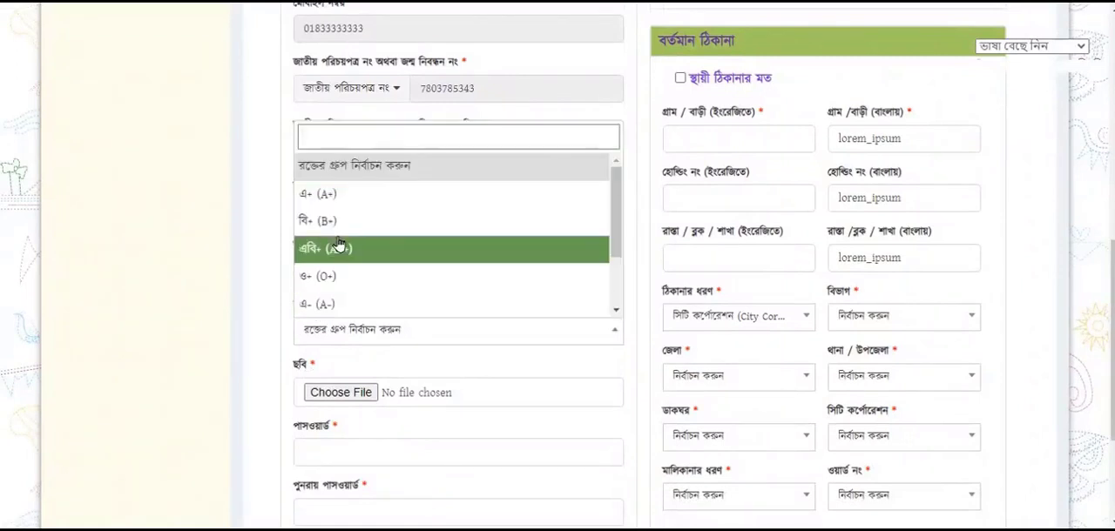
pyautogui.click(335, 199)
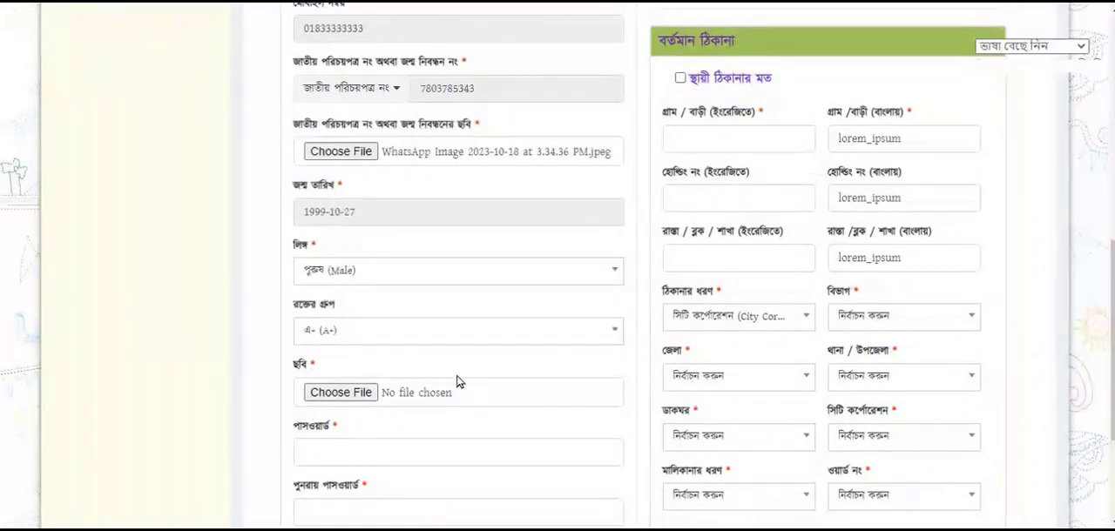
# Attach udc.jpeg from Downloads as the new user's photo (ছবি)
pyautogui.click(367, 398)
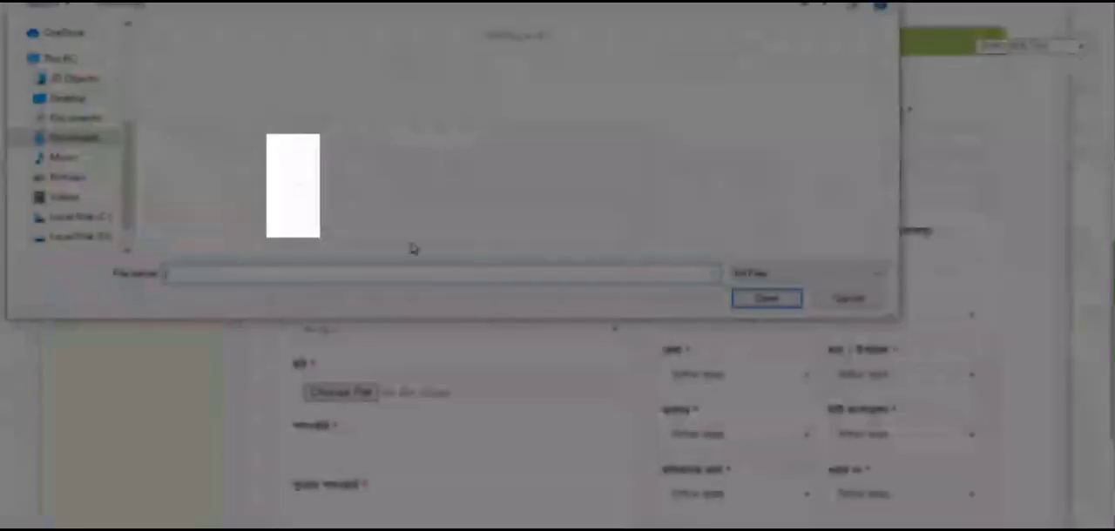
pyautogui.click(290, 185)
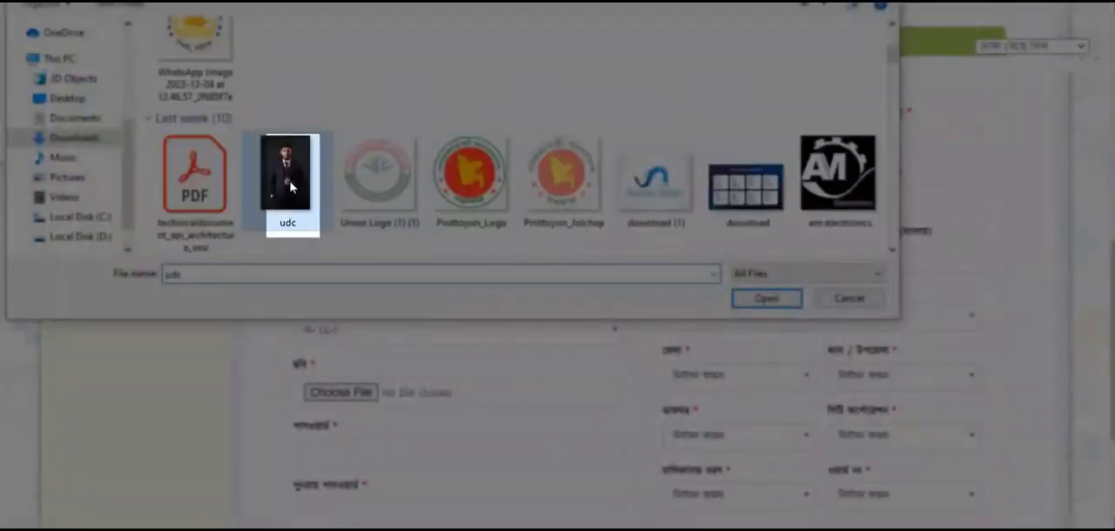
pyautogui.click(767, 299)
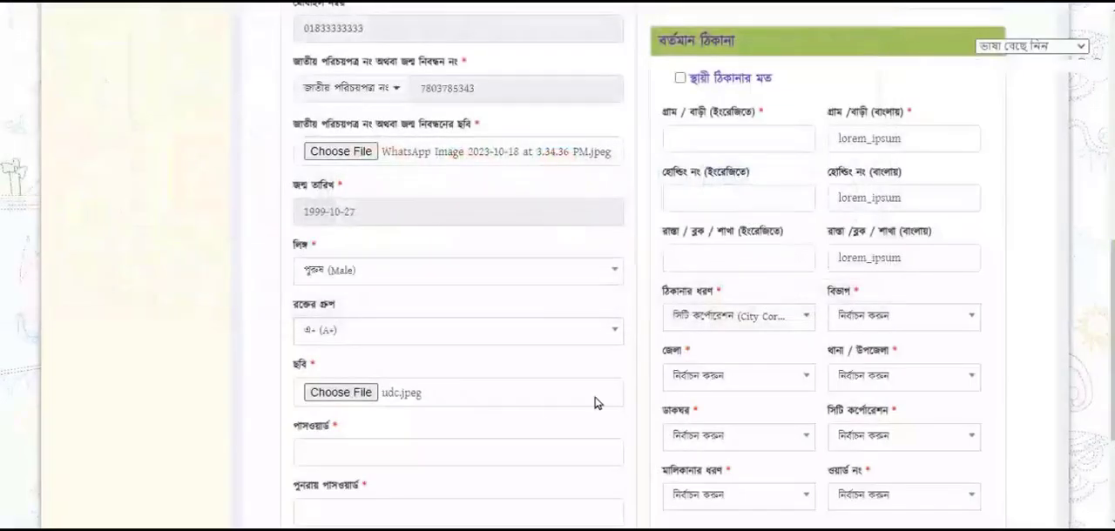
# Enter the new user's account password and repeat it in the confirmation field (পুনরায় পাসওয়ার্ড)
pyautogui.scroll(-1, 483, 397)
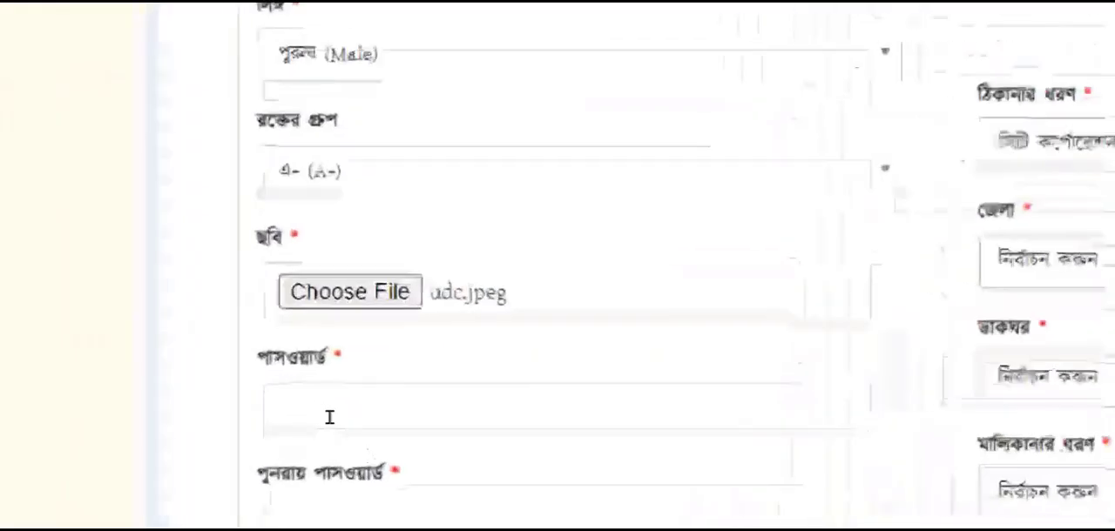
pyautogui.click(340, 423)
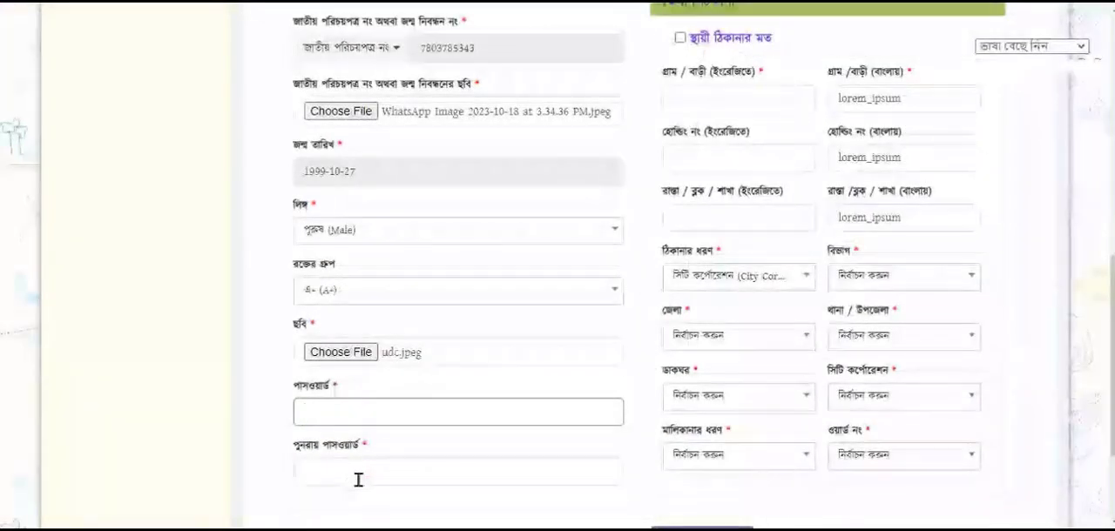
pyautogui.write('•••')
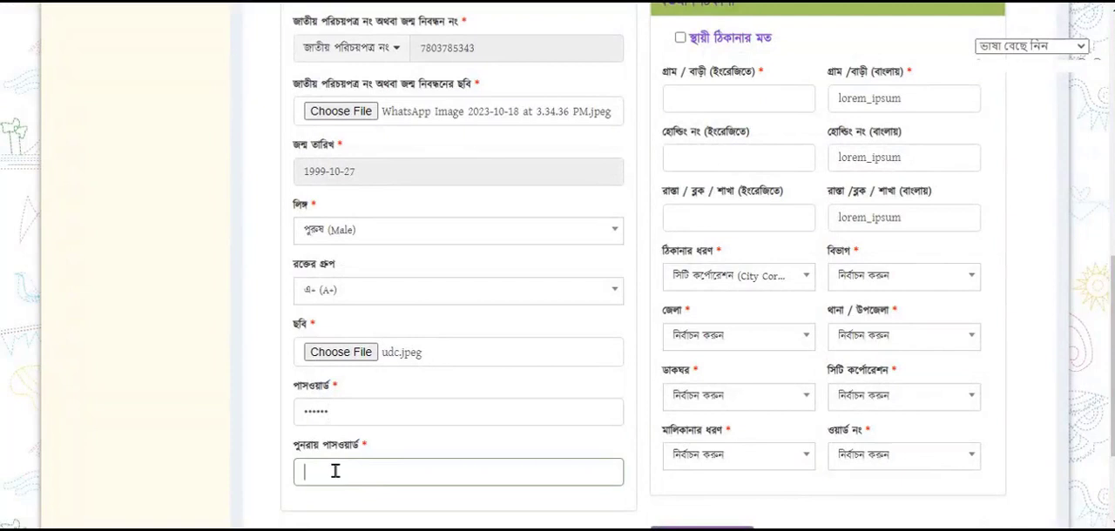
pyautogui.write('••')
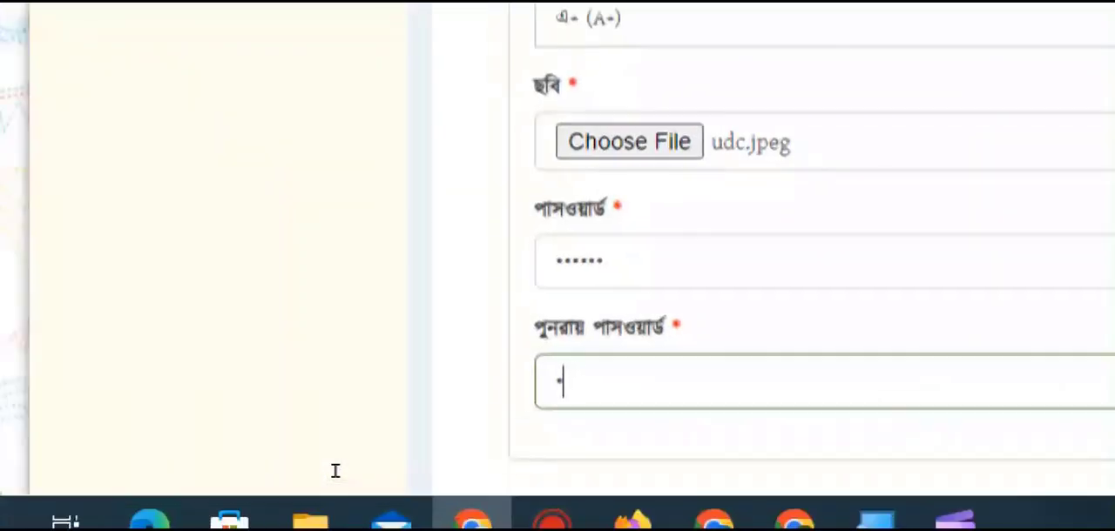
pyautogui.write('•')
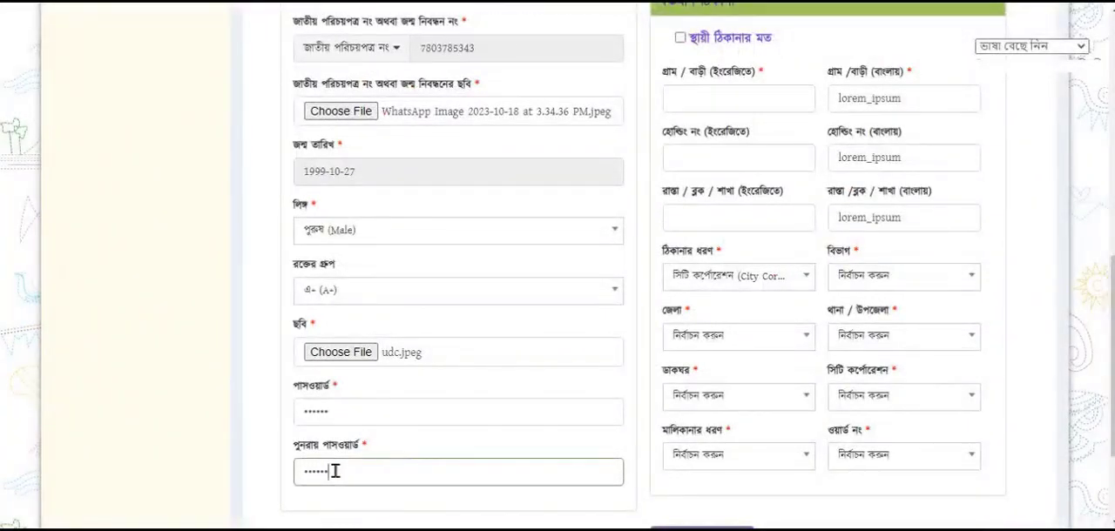
# Fill in the permanent address's village/house as "lorem_ipsum" in English and replace the Bangla entry with "লোরেম"
pyautogui.scroll(-1, 337, 475)
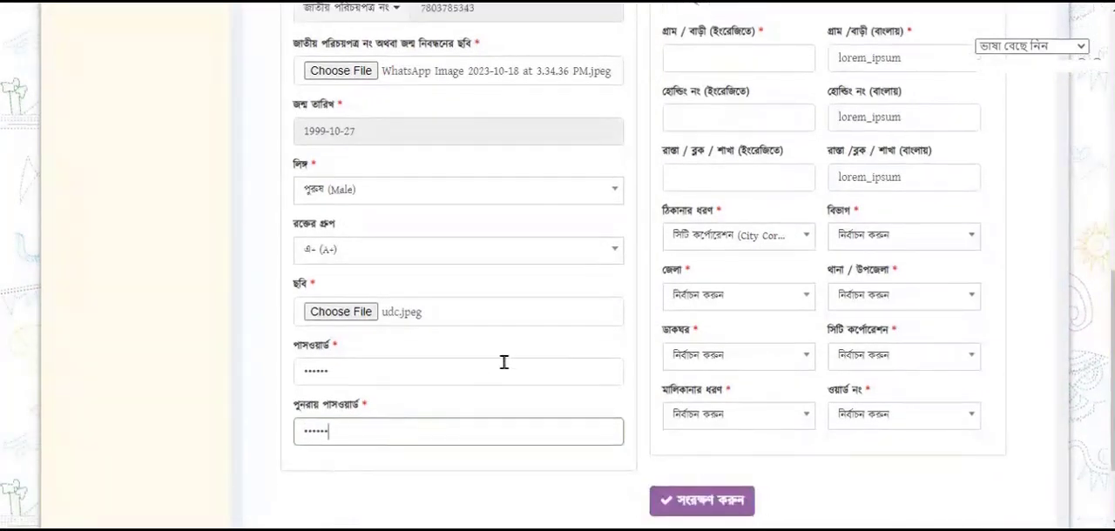
pyautogui.scroll(3, 502, 363)
pyautogui.scroll(6, 503, 362)
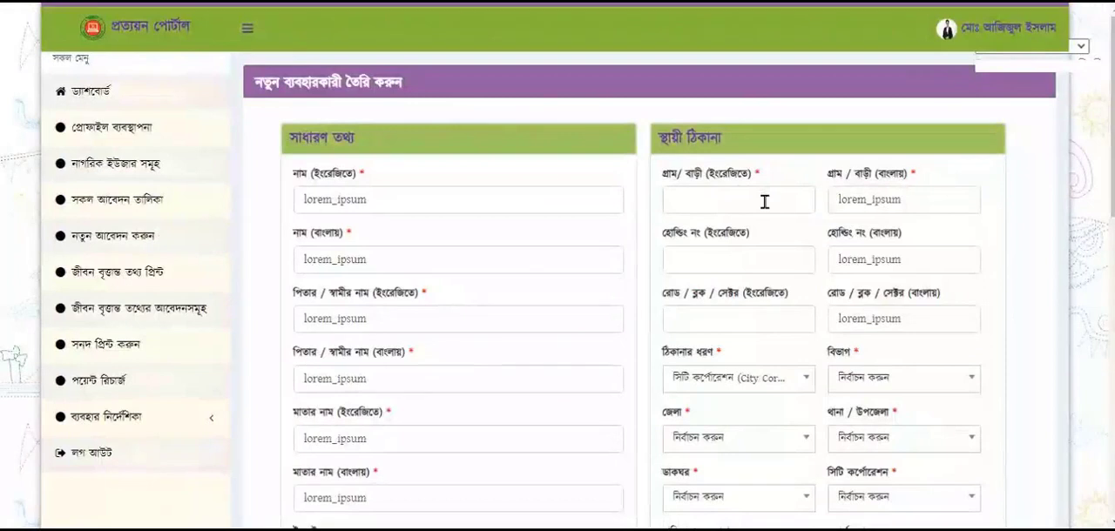
pyautogui.click(764, 202)
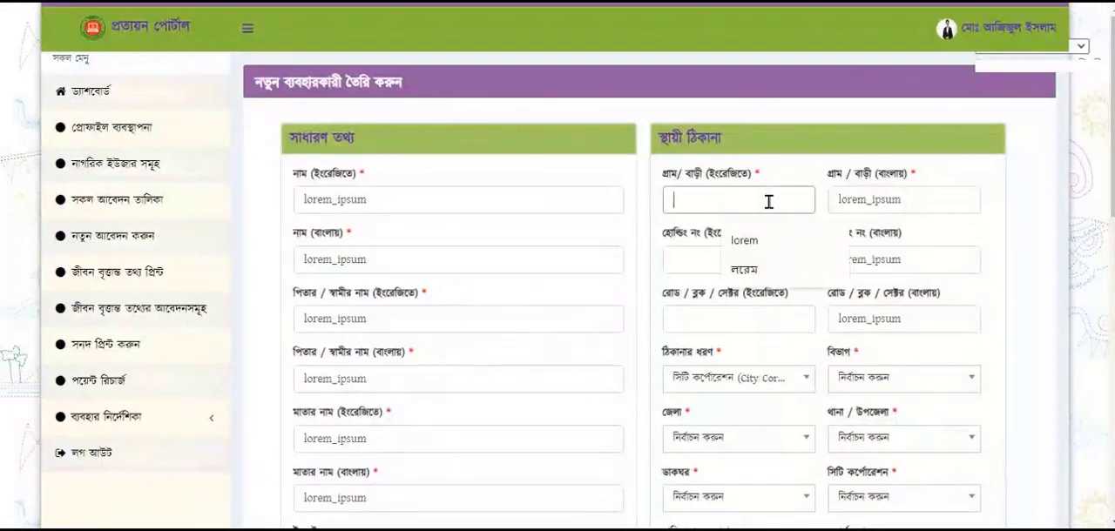
pyautogui.moveTo(908, 200); pyautogui.dragTo(833, 212)
pyautogui.hotkey('ctrl', 'c')
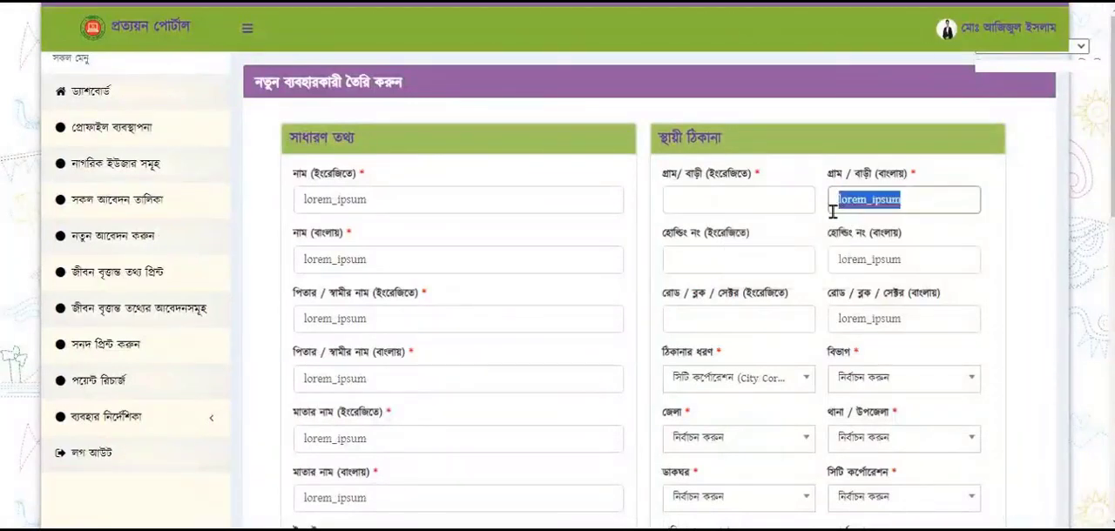
pyautogui.press('BackSpace')
pyautogui.click(745, 209)
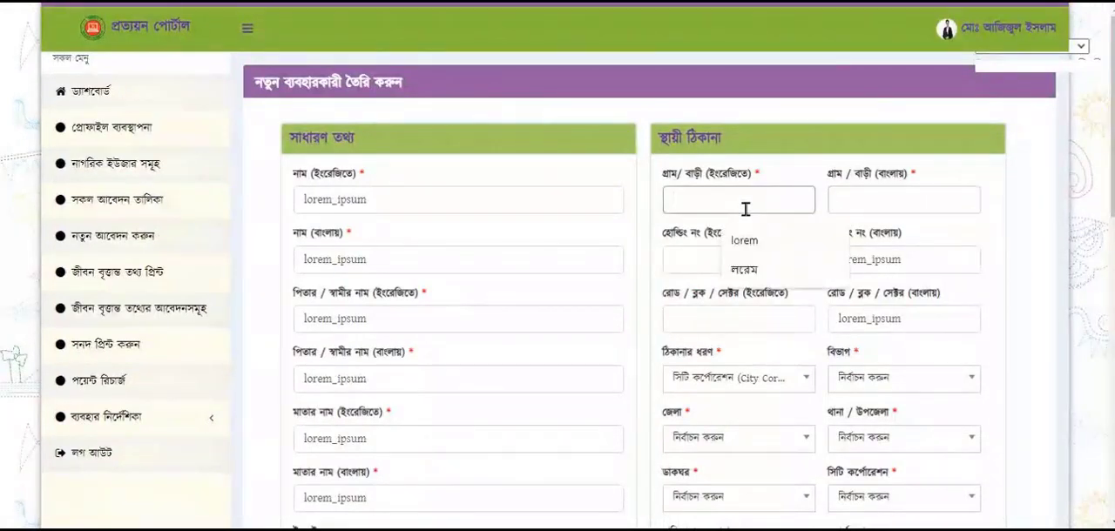
pyautogui.hotkey('ctrl', 'v')
pyautogui.click(879, 201)
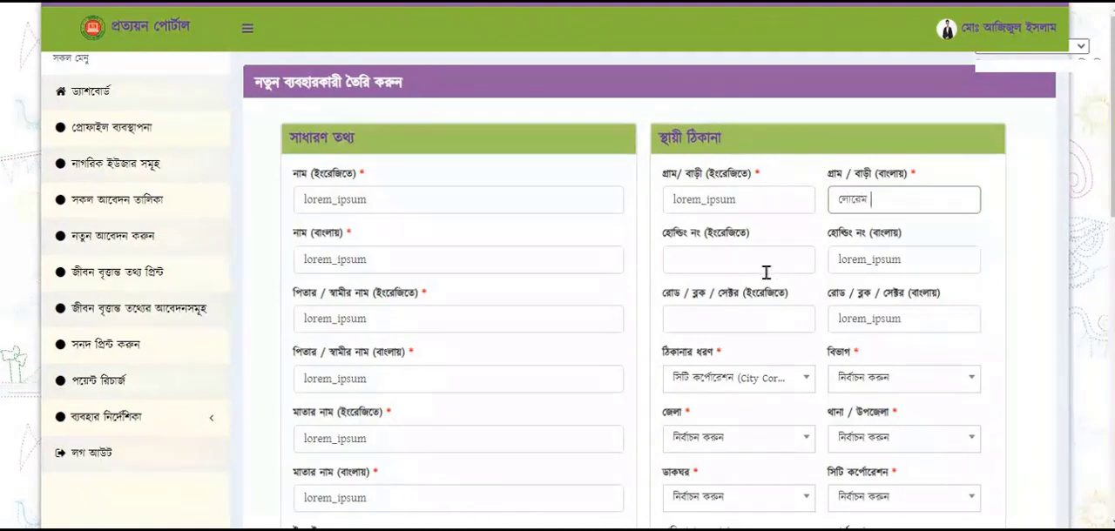
# Try the Union and Municipality address types for the permanent address and settle on ইউনিয়ন (Union)
pyautogui.scroll(-1, 767, 273)
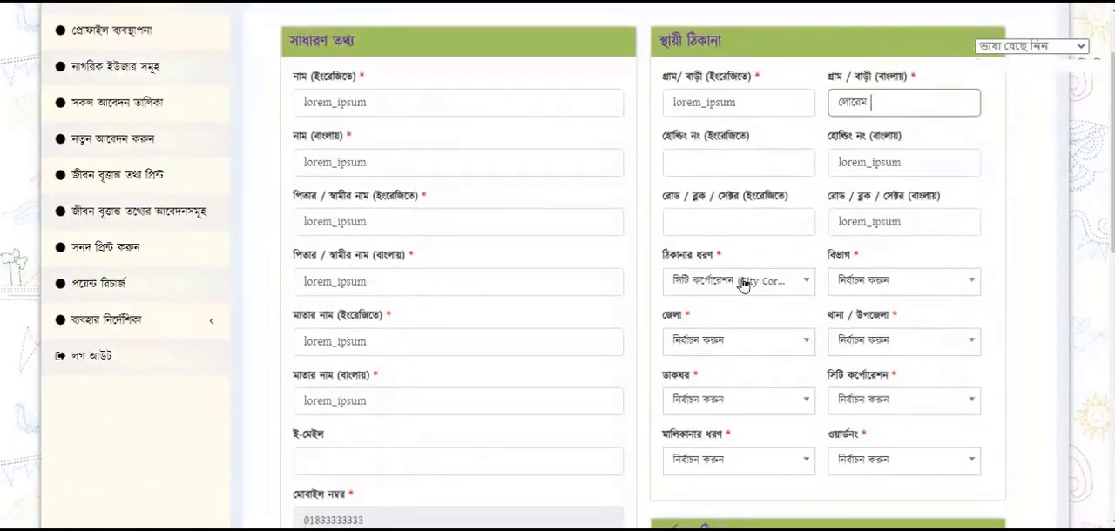
pyautogui.click(749, 283)
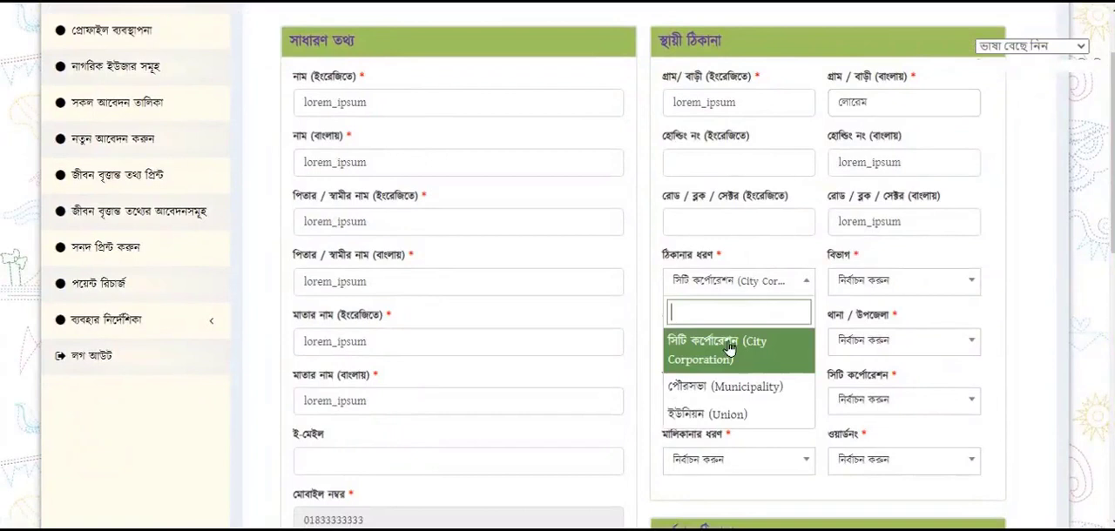
pyautogui.click(714, 416)
pyautogui.click(771, 284)
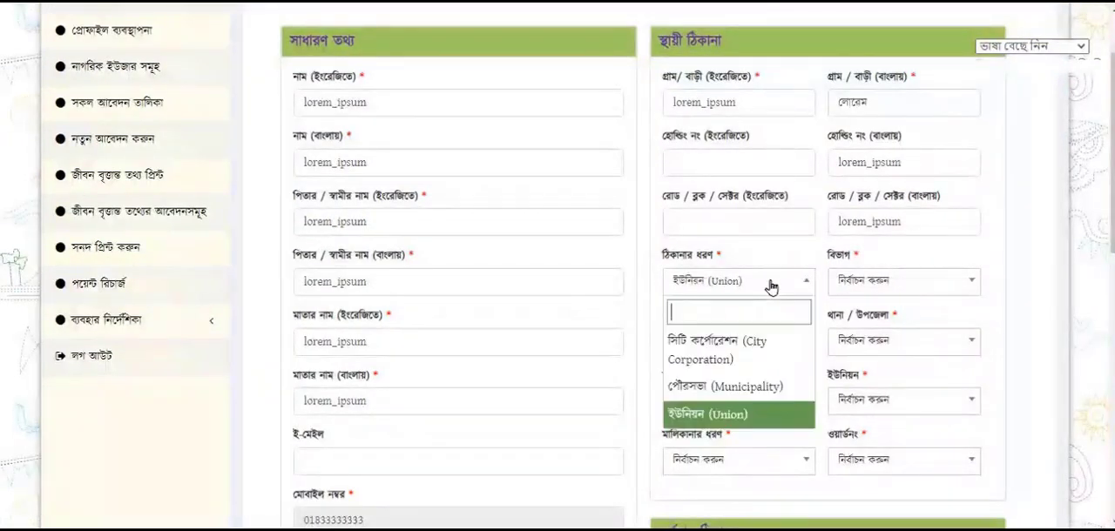
pyautogui.click(740, 390)
pyautogui.click(746, 282)
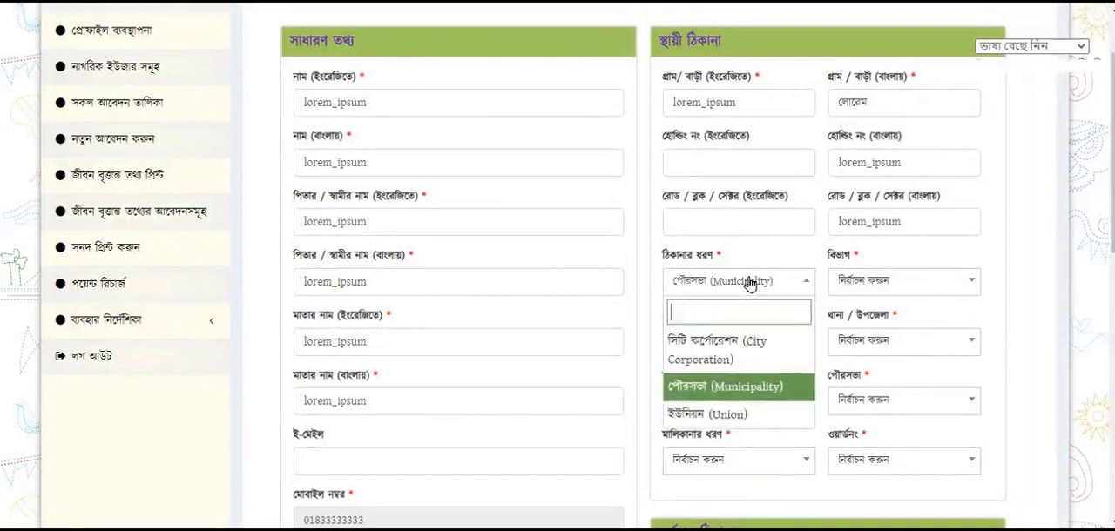
pyautogui.click(739, 416)
# Set the permanent address's division to সিলেট (SYLHET) and district to সুনামগঞ্জ (Sunamganj)
pyautogui.click(895, 280)
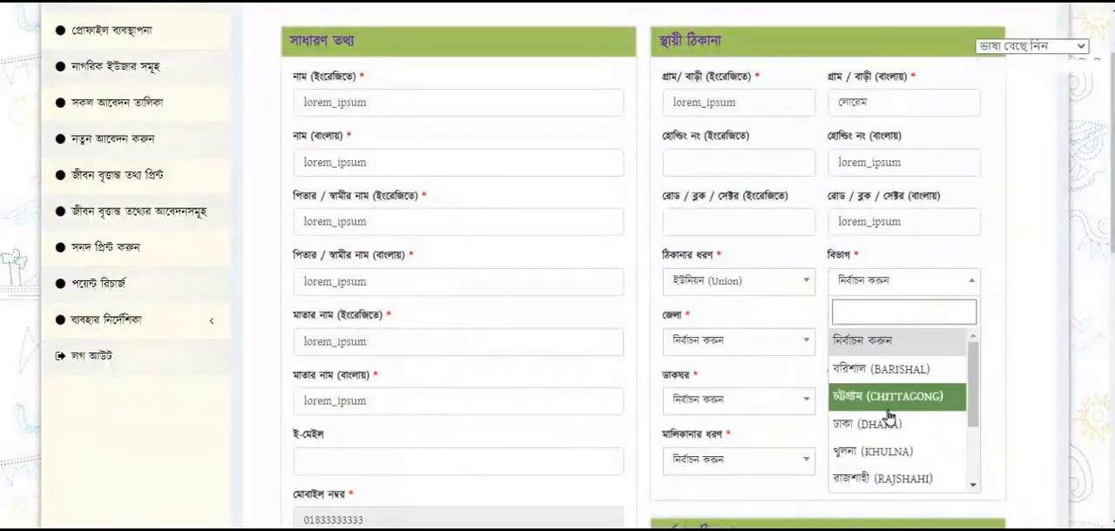
pyautogui.scroll(-2, 889, 422)
pyautogui.click(865, 436)
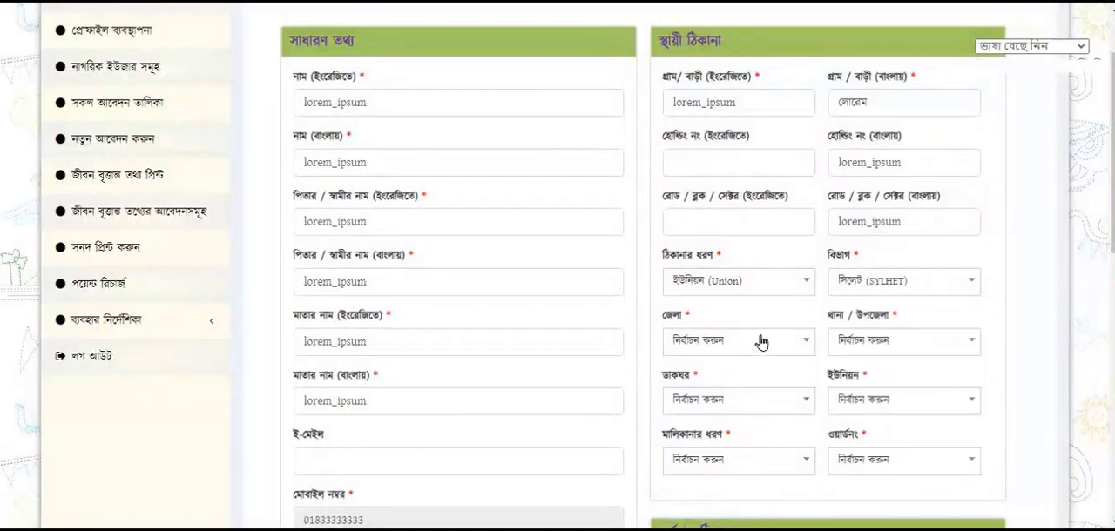
pyautogui.click(717, 343)
pyautogui.click(709, 346)
pyautogui.click(714, 342)
pyautogui.click(722, 485)
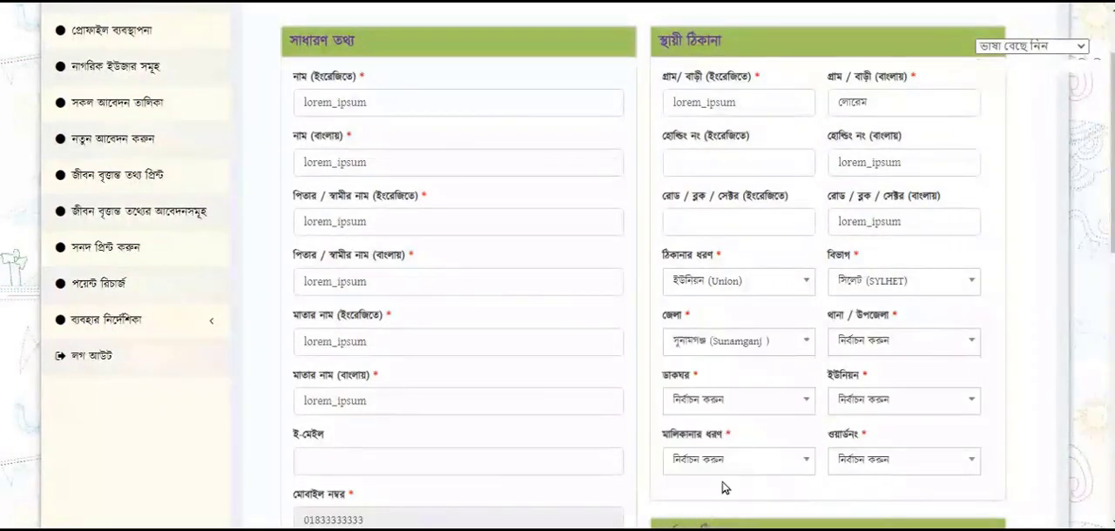
# Choose দোয়ারাবাজার (Doarabazar) as the permanent address's thana/upazila
pyautogui.click(861, 341)
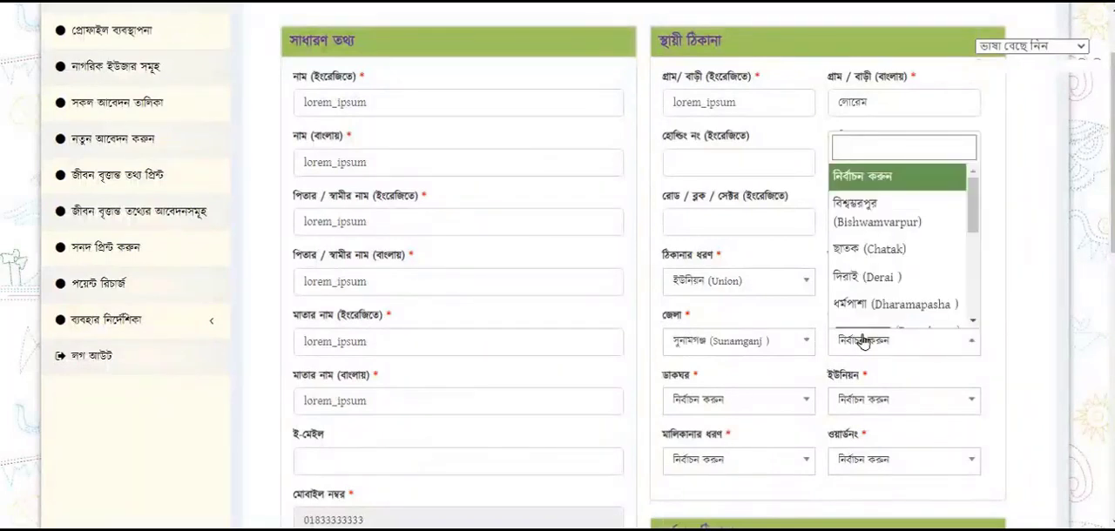
pyautogui.scroll(-2, 885, 271)
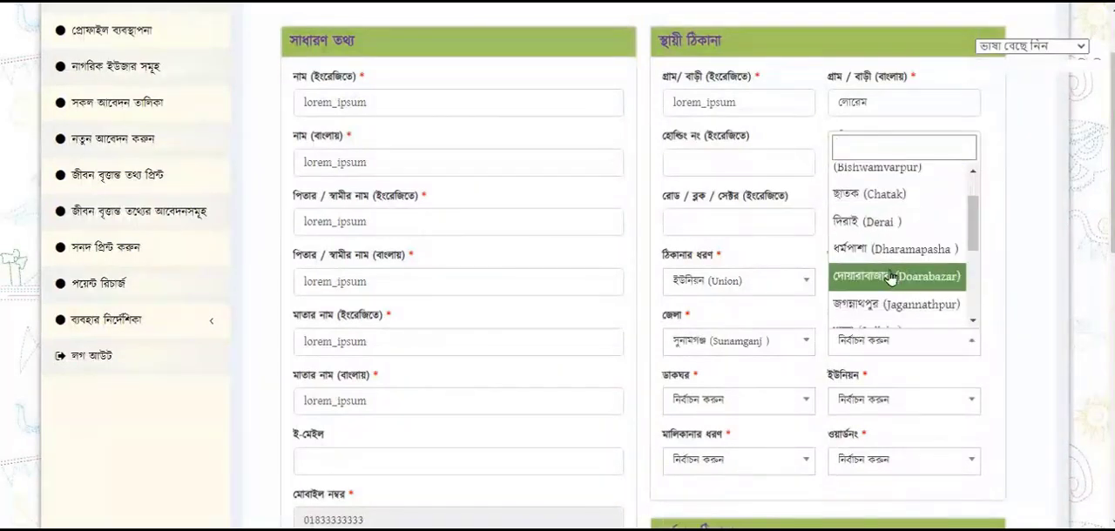
pyautogui.click(890, 277)
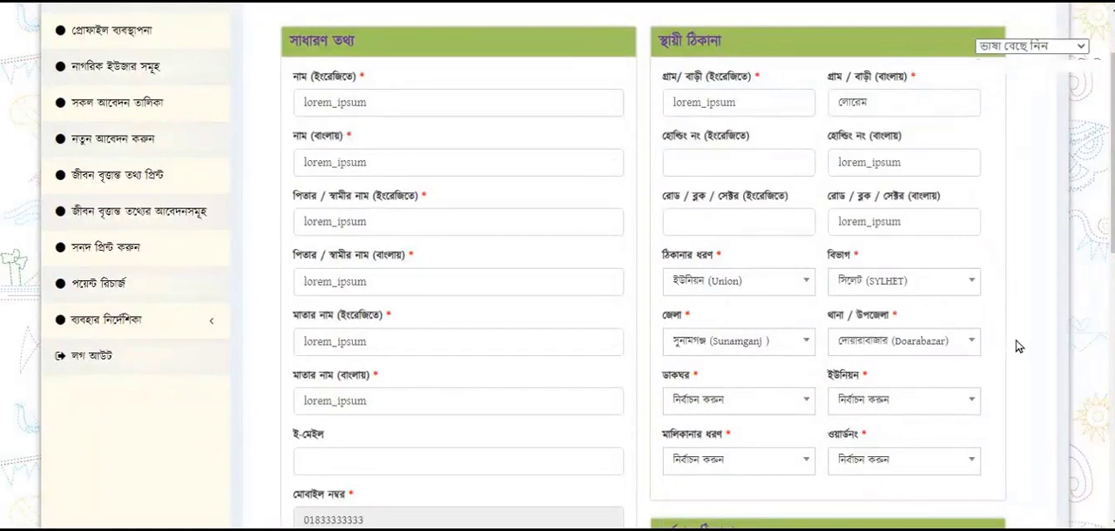
# Set the permanent address's union to দোয়ারাবাজার (Dowarabazar) and its post office to দোয়ারা বাজার (DOYARA BAZAR, 3070)
pyautogui.scroll(-1, 1017, 346)
pyautogui.click(878, 312)
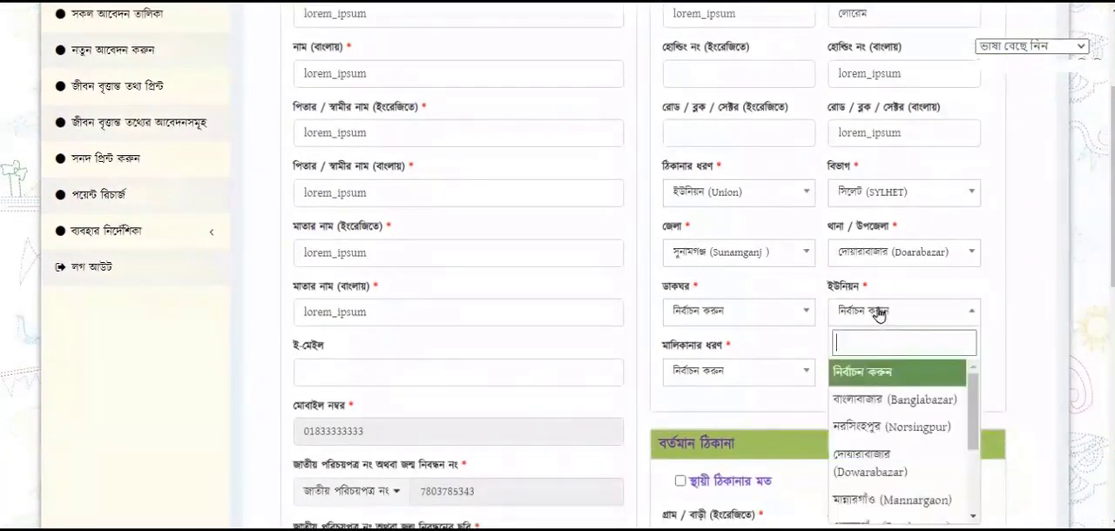
pyautogui.click(870, 477)
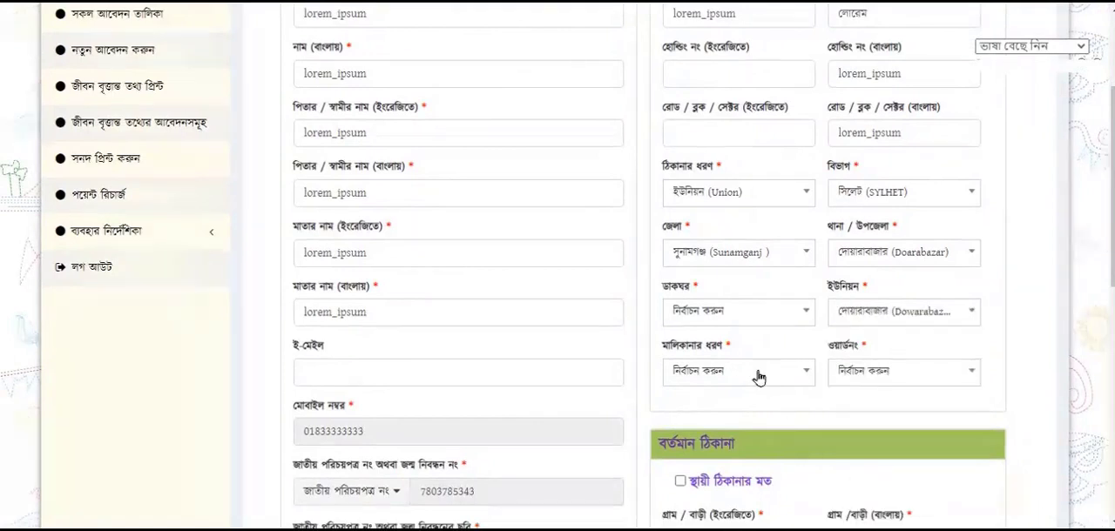
pyautogui.click(739, 310)
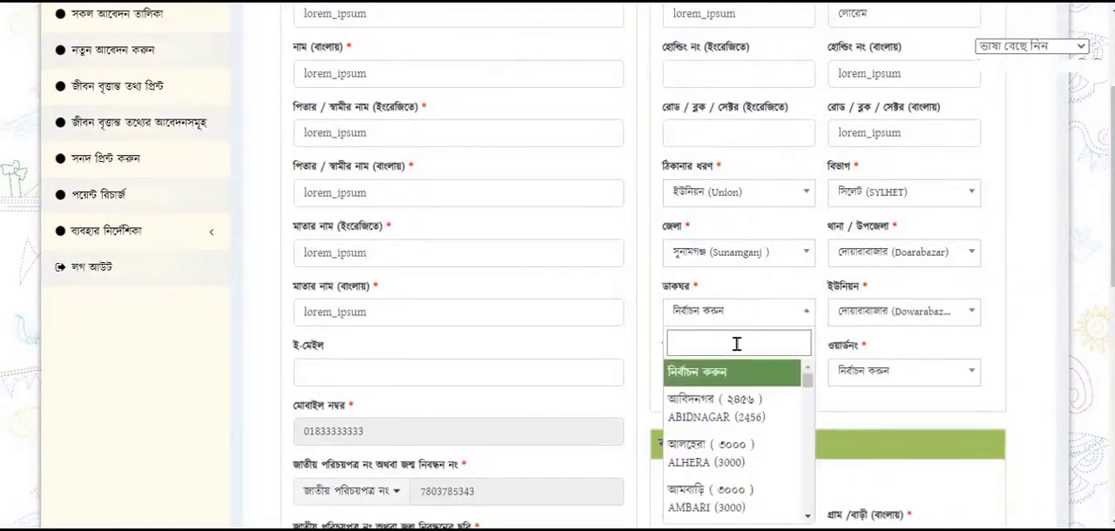
pyautogui.write('do')
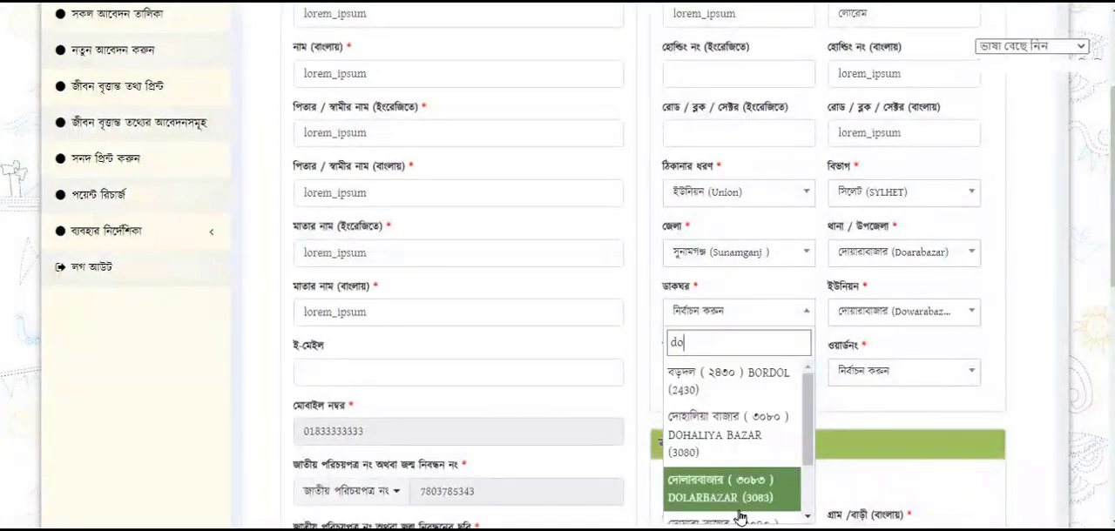
pyautogui.scroll(-1, 727, 417)
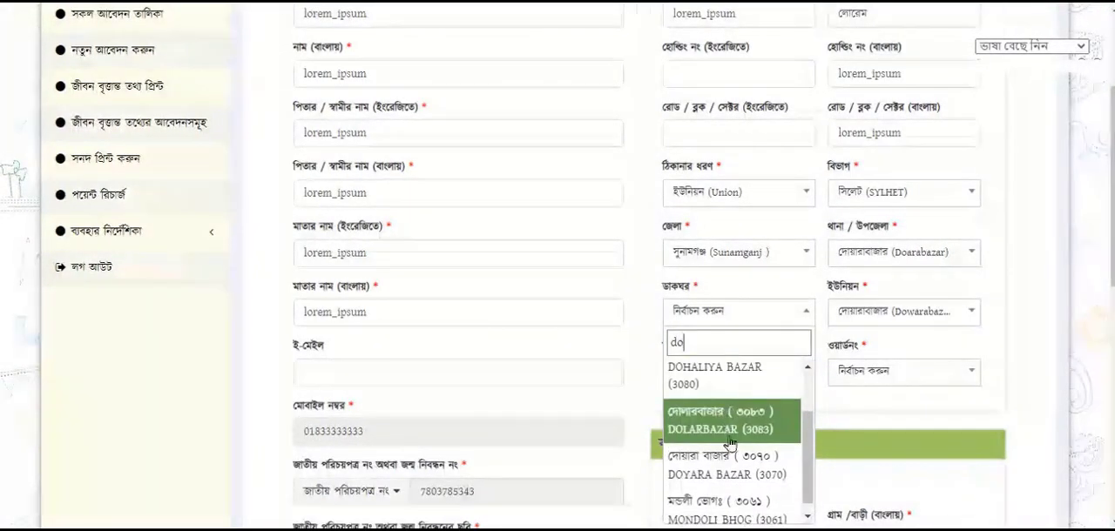
pyautogui.click(734, 479)
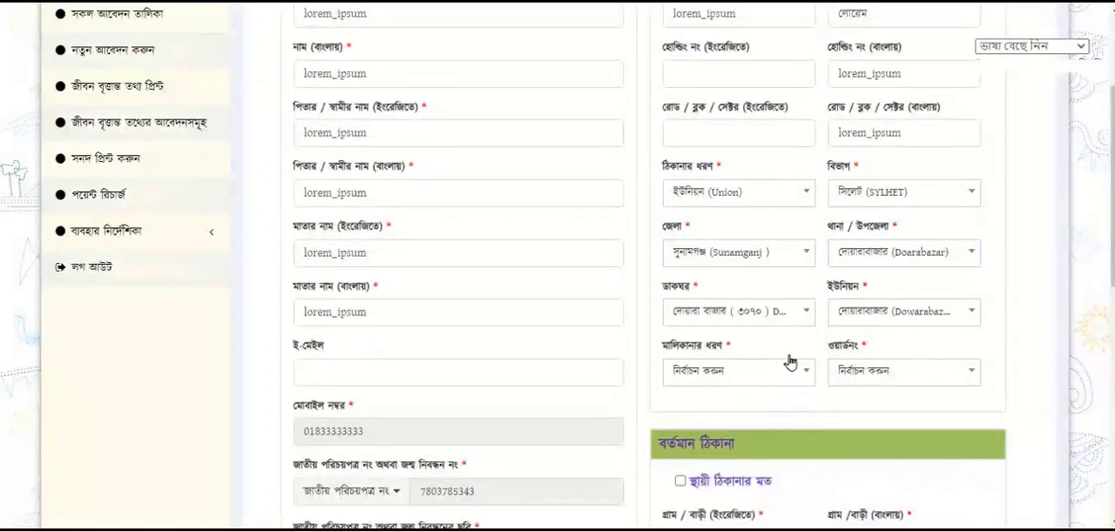
# Set the permanent address's ward number to ১নং (1) and the ownership type to বাড়ির মালিক
pyautogui.click(866, 376)
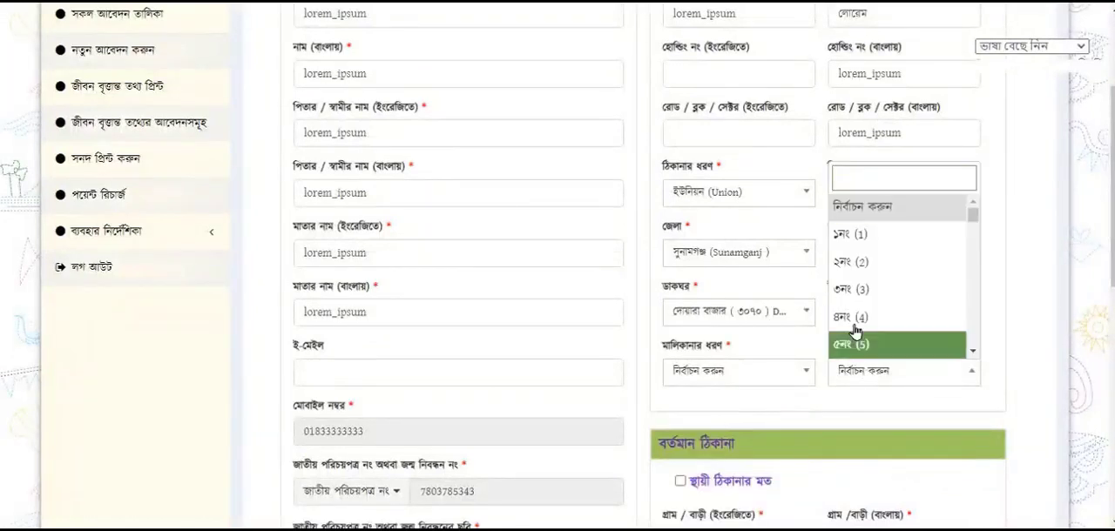
pyautogui.click(856, 235)
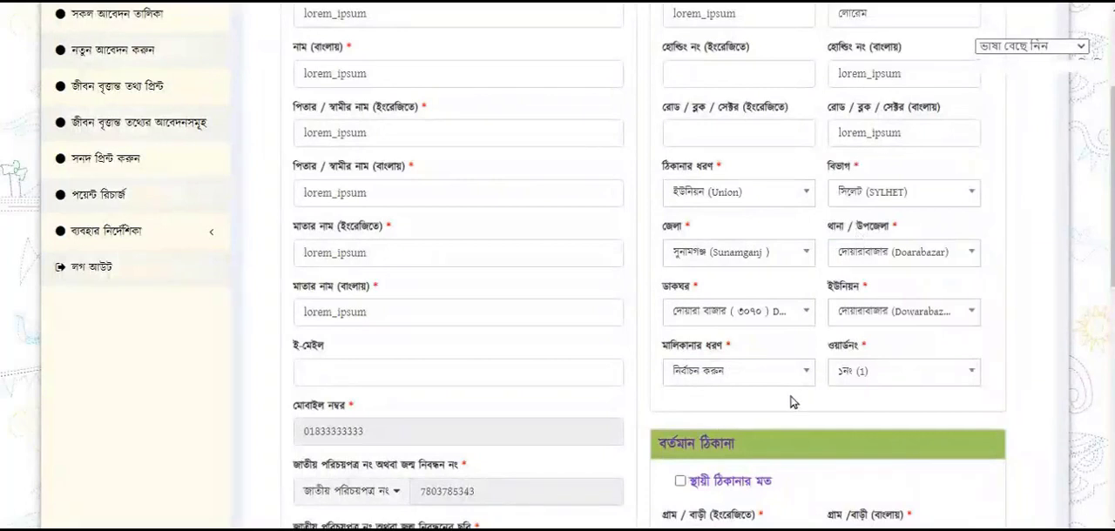
pyautogui.click(747, 374)
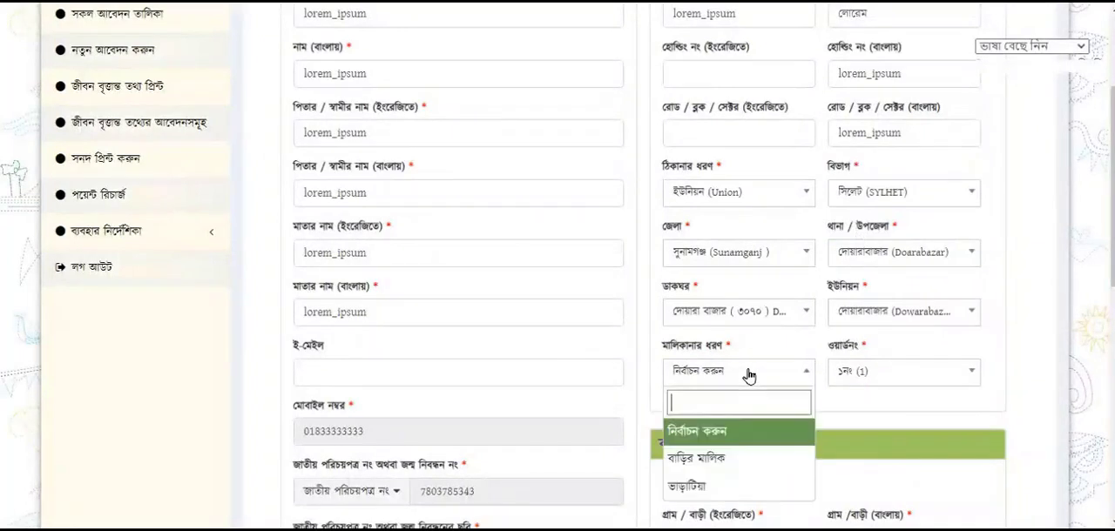
pyautogui.click(719, 457)
# Mark the present address as the same as the permanent address and save the citizen's registration form
pyautogui.scroll(-3, 622, 410)
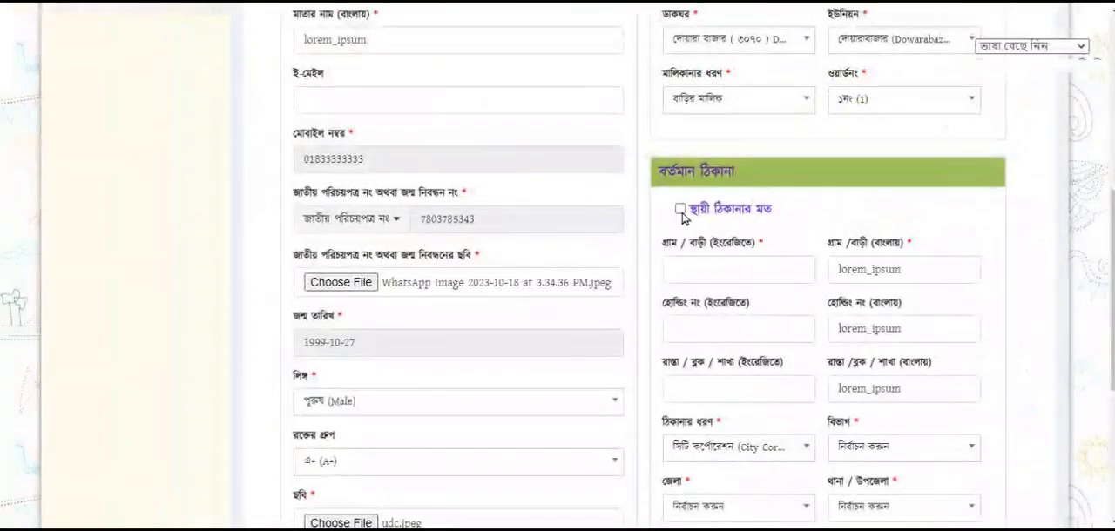
pyautogui.click(680, 210)
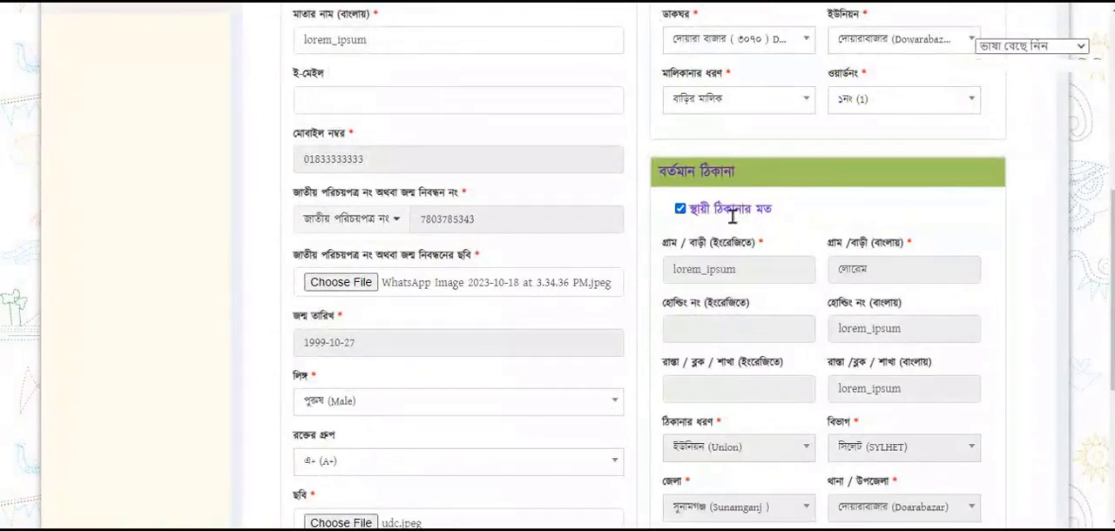
pyautogui.click(680, 210)
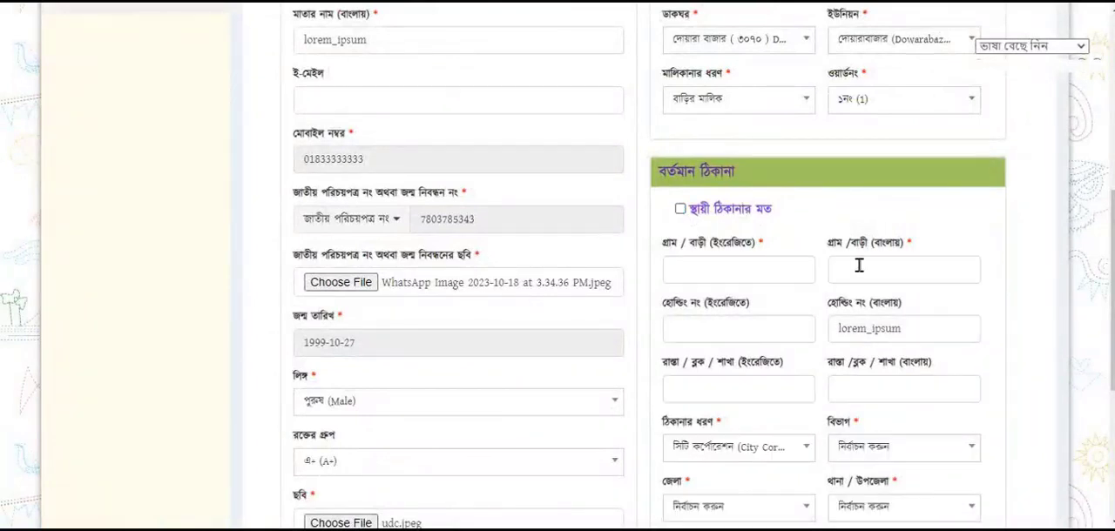
pyautogui.click(680, 210)
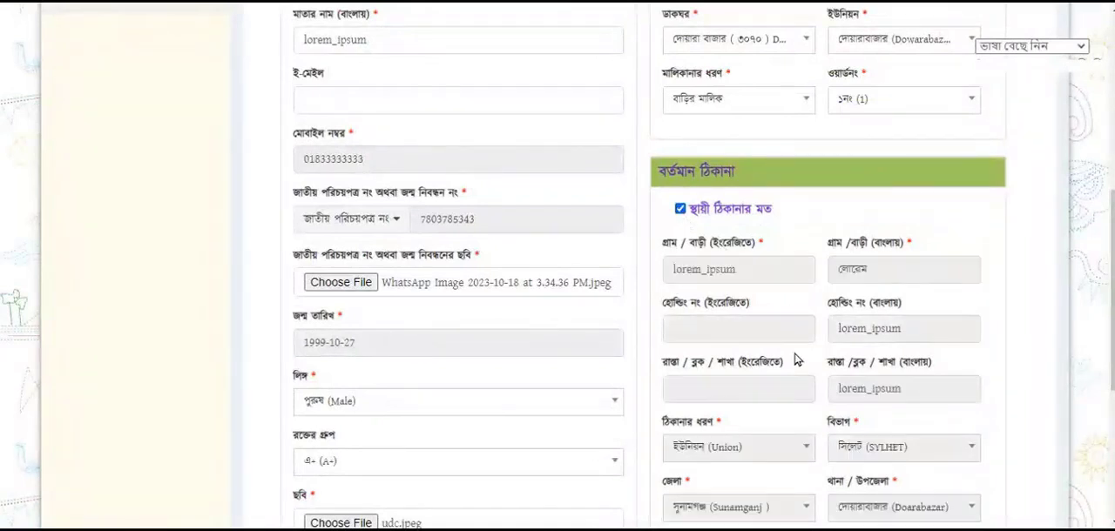
pyautogui.scroll(-4, 794, 360)
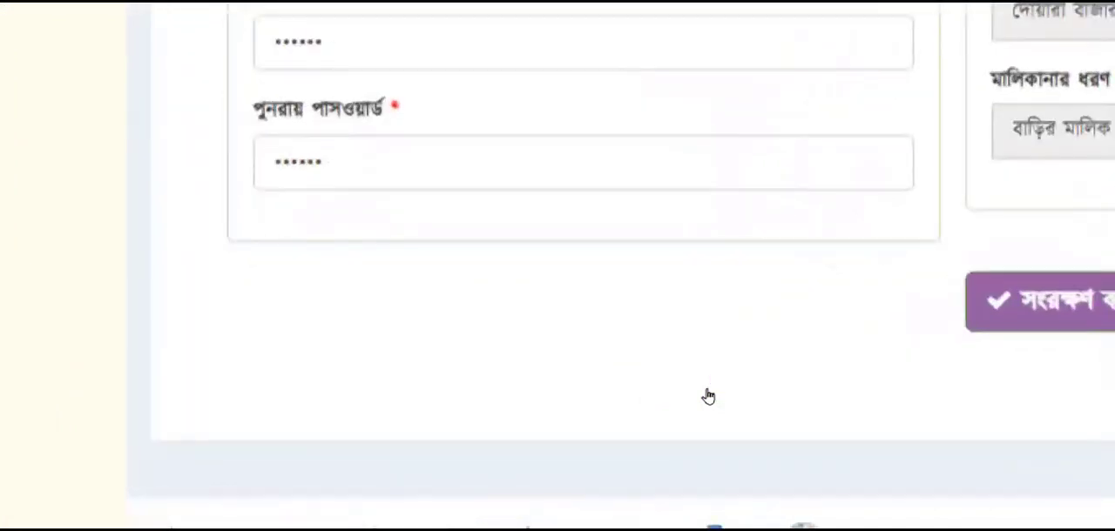
pyautogui.click(1071, 301)
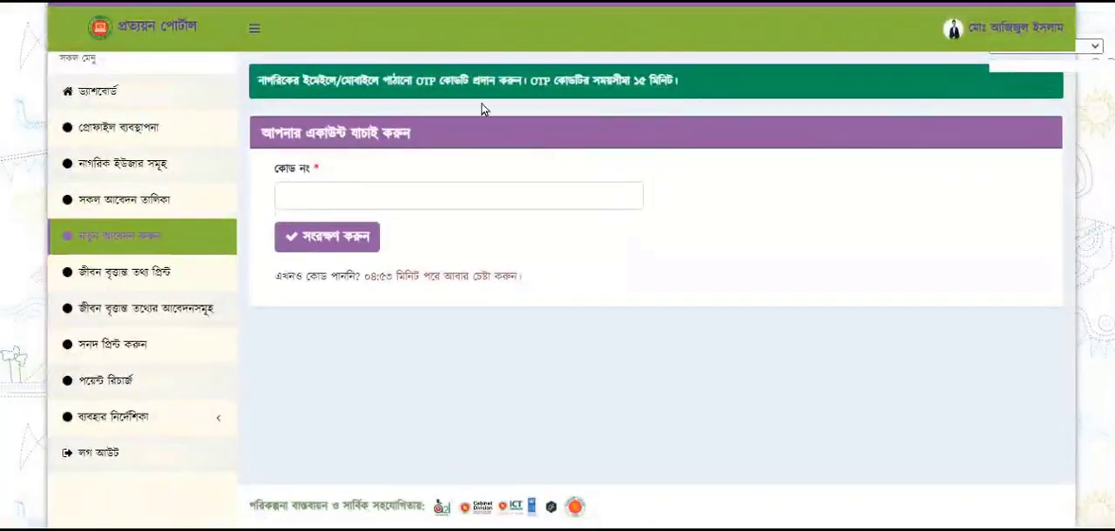
# Enter the OTP verification code in the account verification form and submit it
pyautogui.click(331, 195)
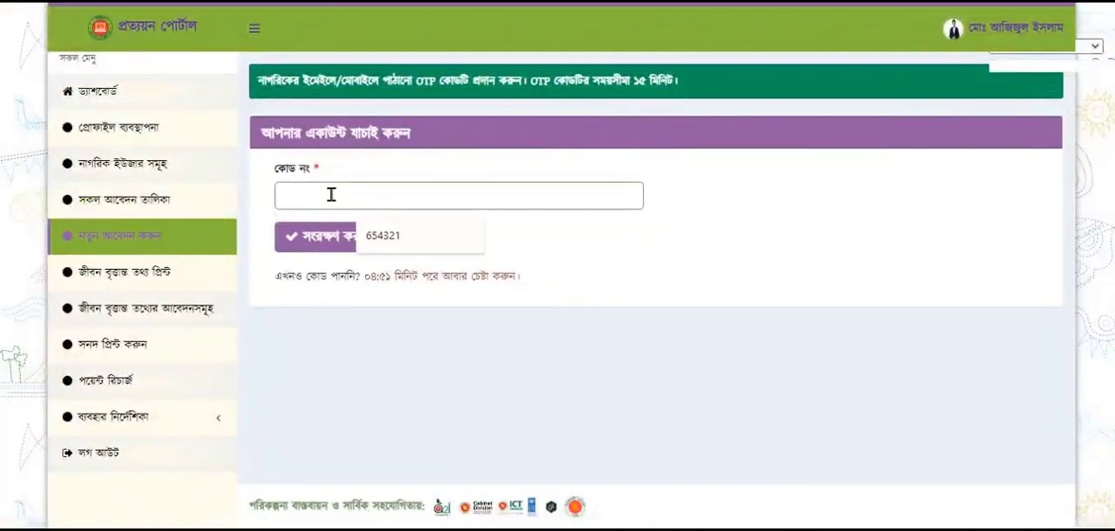
pyautogui.write('6')
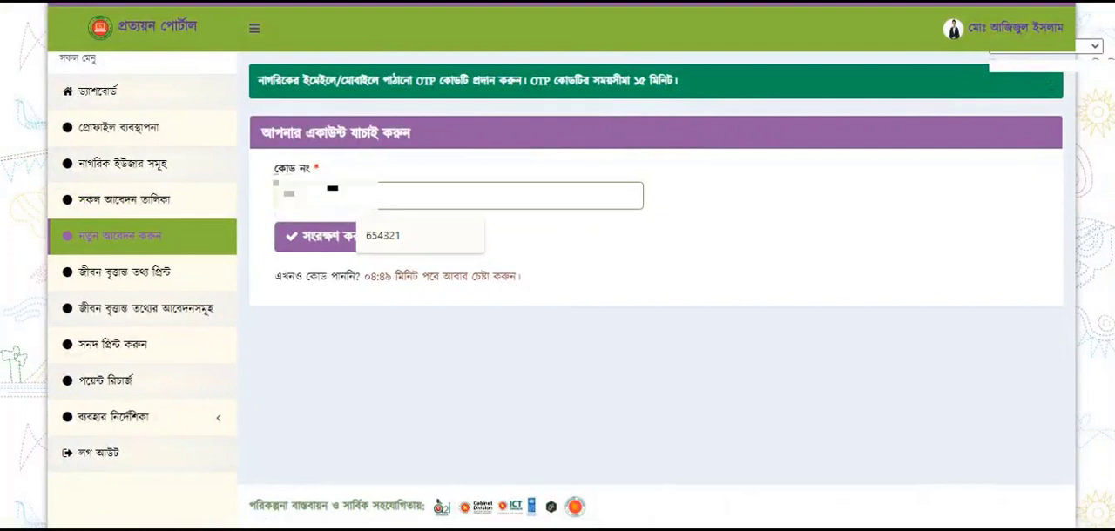
pyautogui.click(352, 239)
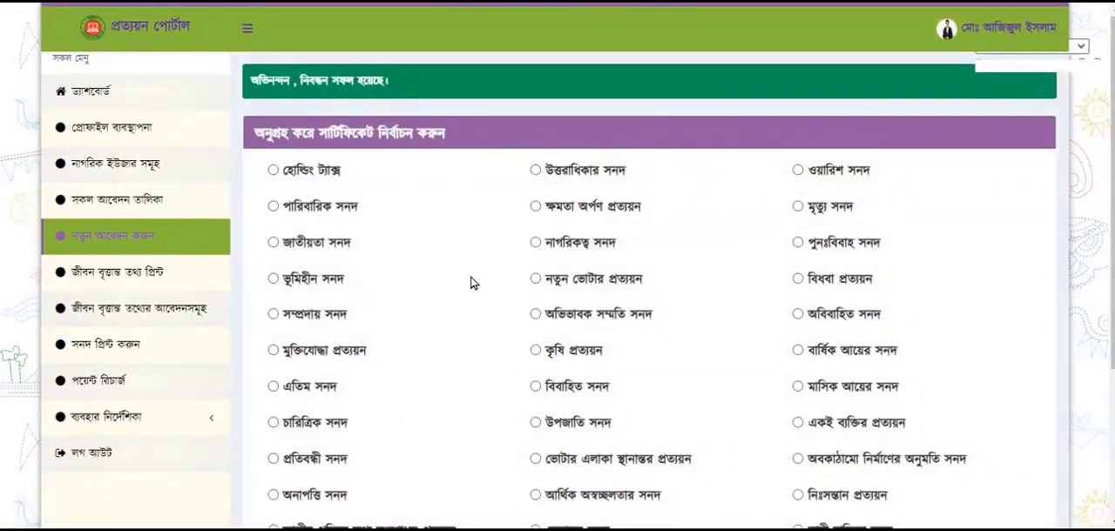
# Start a জাতীয়তা সনদ application for the new citizen and confirm that the name and address information is correct
pyautogui.scroll(-2, 470, 283)
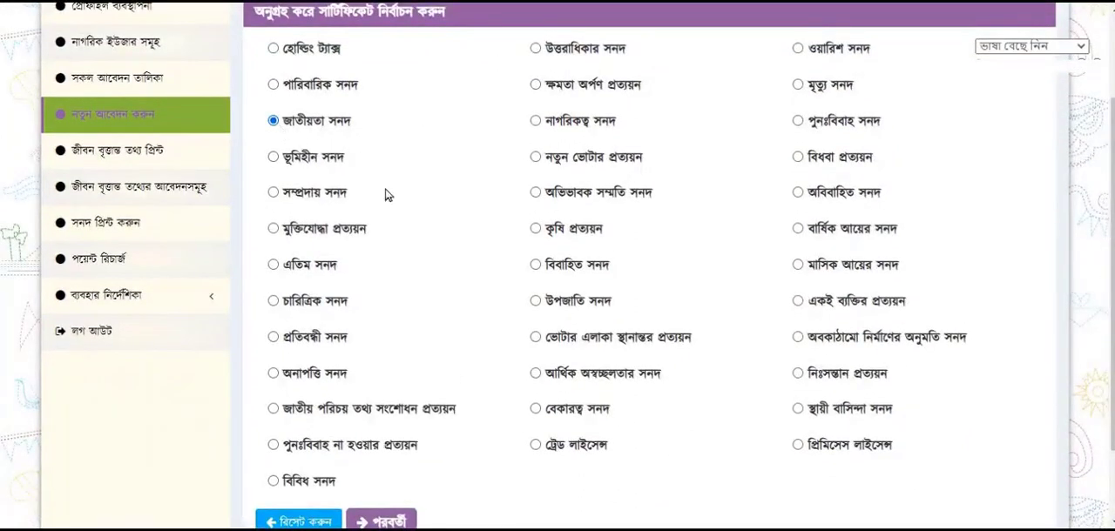
pyautogui.scroll(-2, 407, 313)
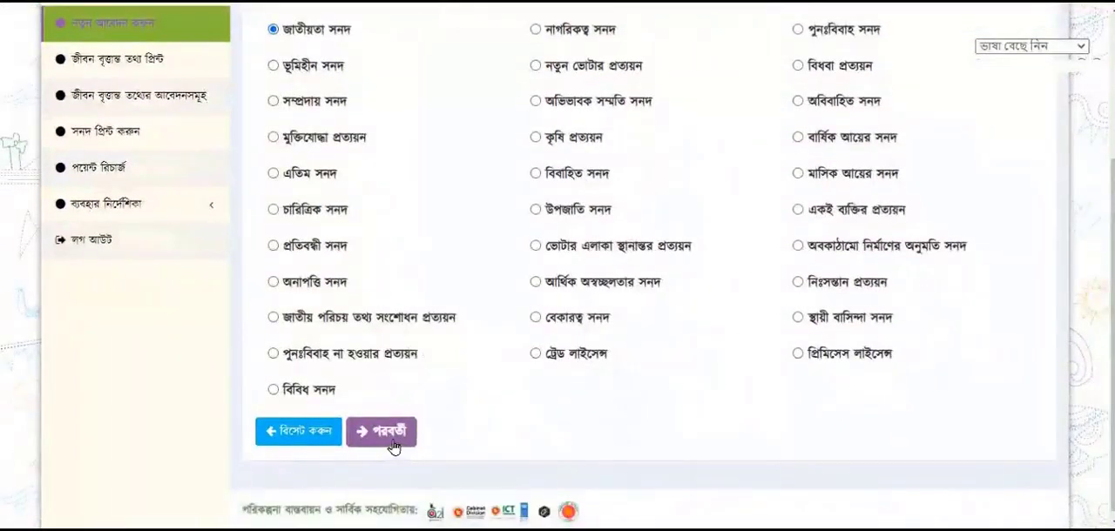
pyautogui.click(392, 447)
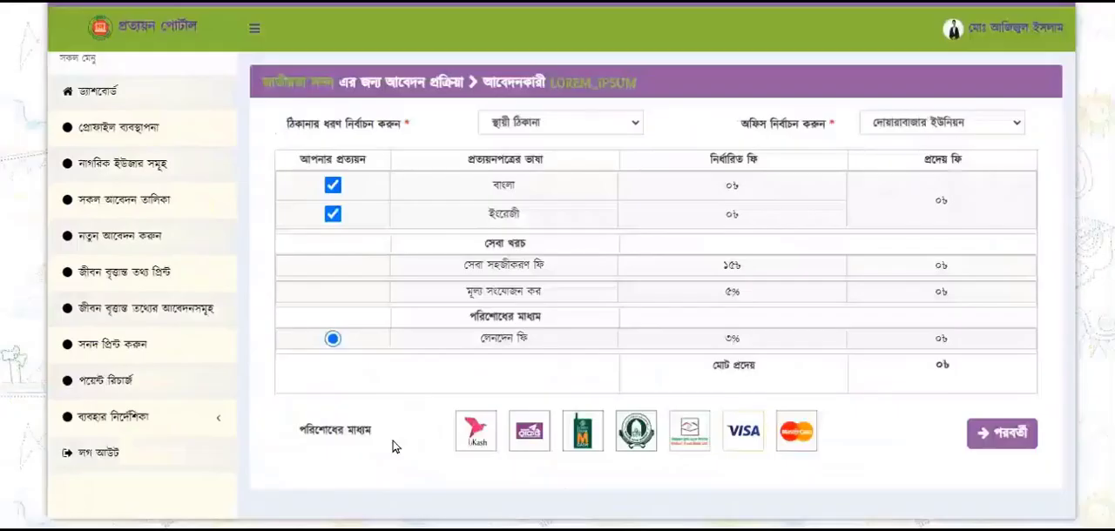
pyautogui.scroll(-1, 590, 290)
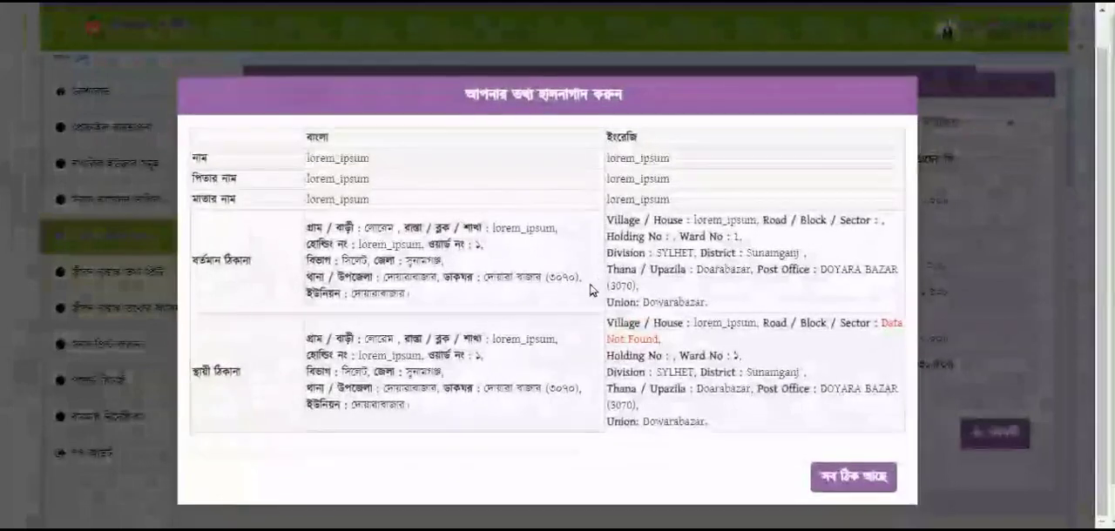
pyautogui.click(843, 491)
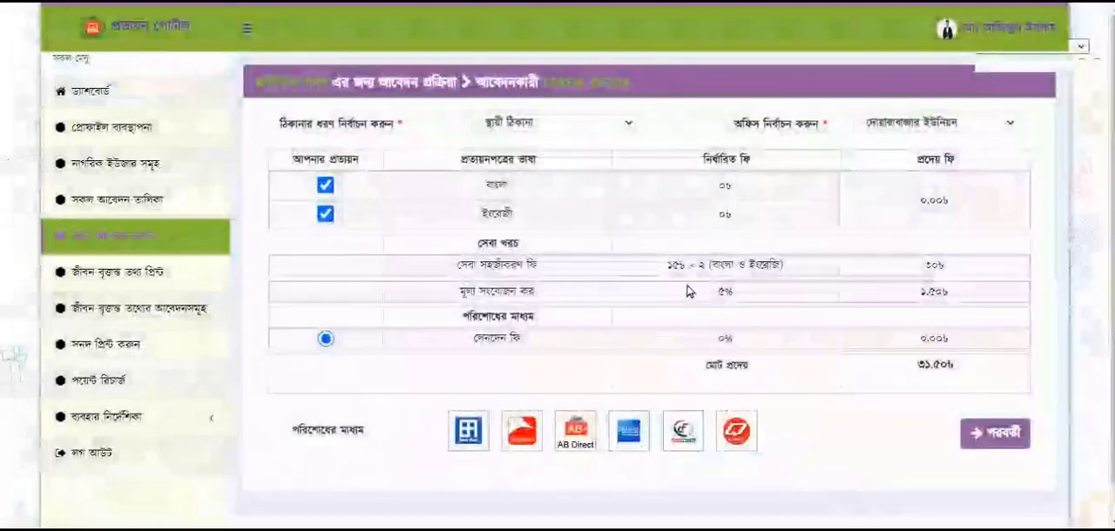
# Exclude the Bangla copy, keep only the English certificate, and proceed to the application's payment summary
pyautogui.click(325, 186)
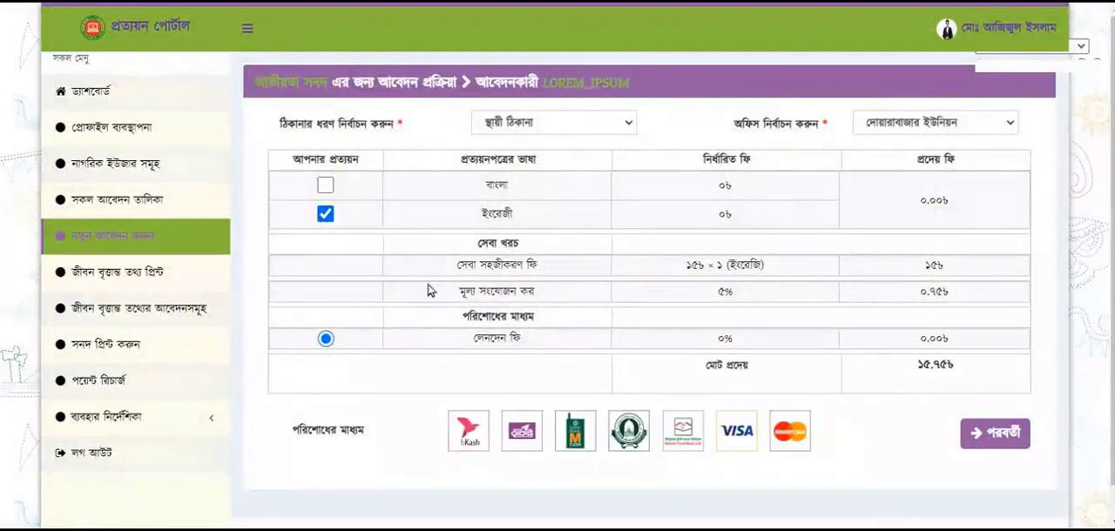
pyautogui.click(328, 186)
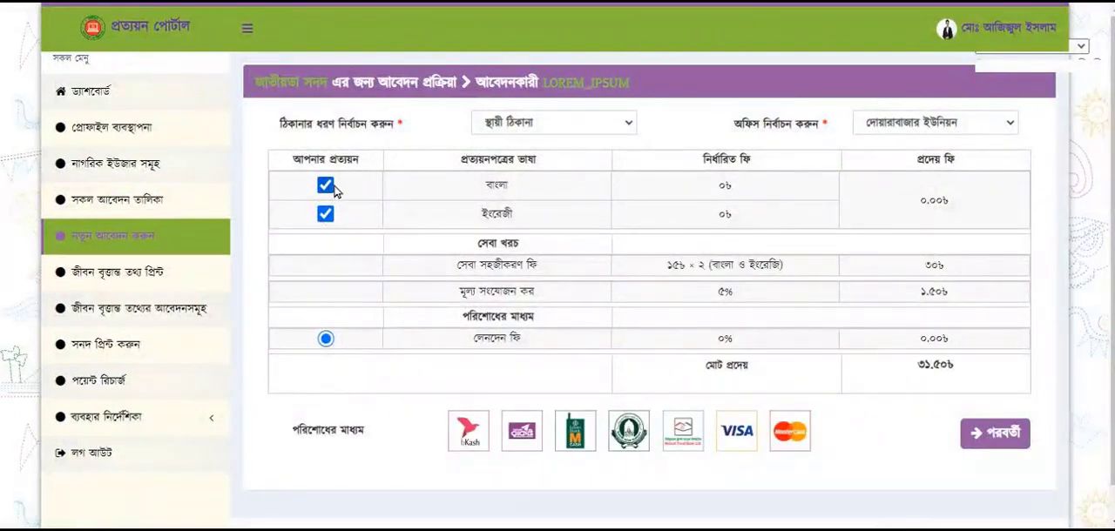
pyautogui.click(327, 188)
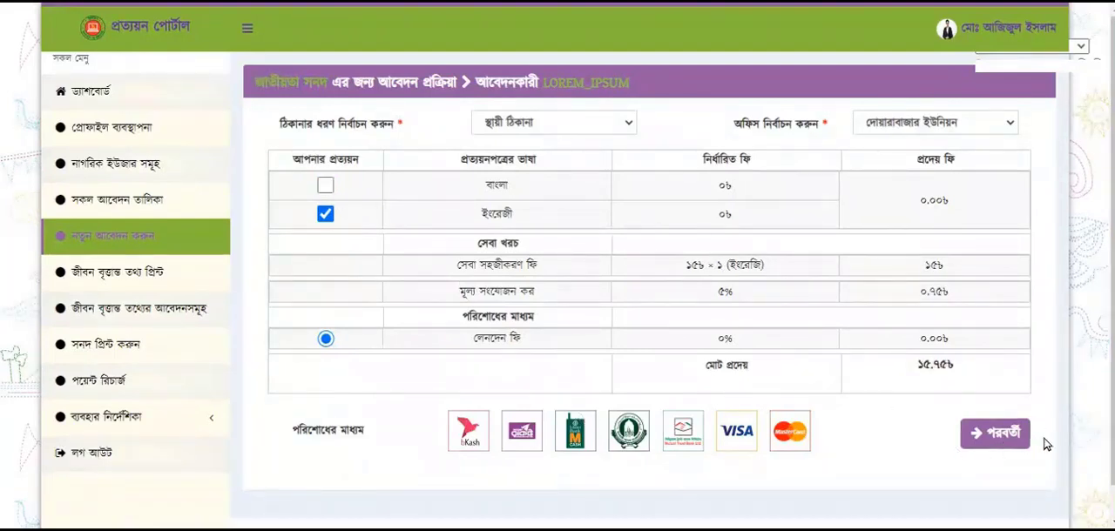
pyautogui.click(1004, 433)
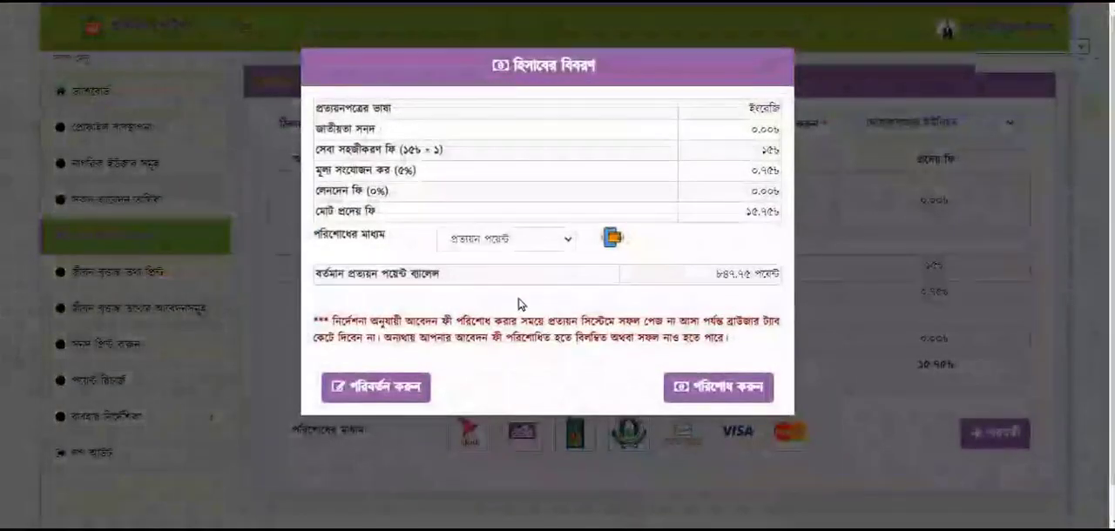
# Pay the জাতীয়তা সনদ application fee using প্রত্যয়ন পয়েন্ট as the payment method
pyautogui.click(566, 239)
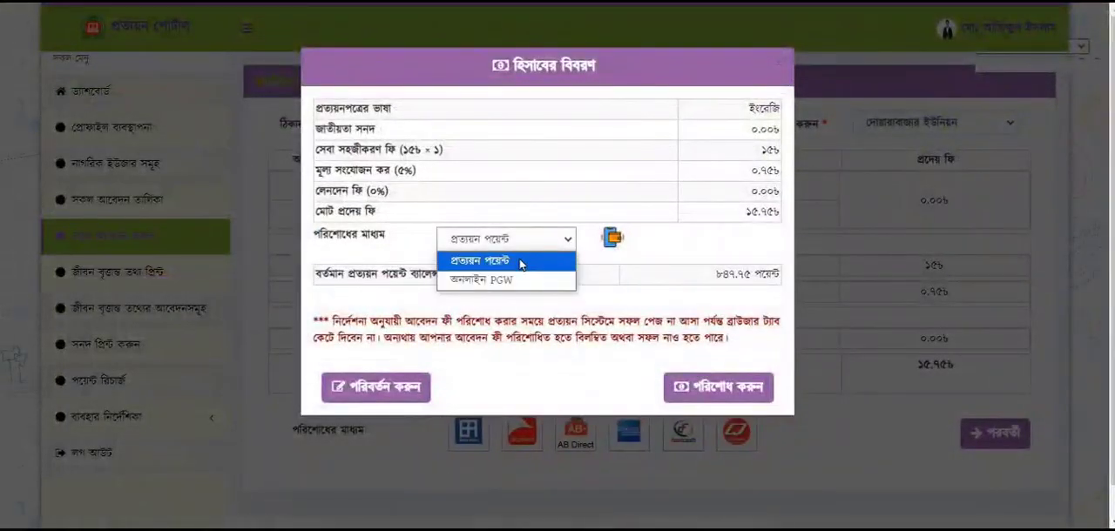
pyautogui.click(521, 268)
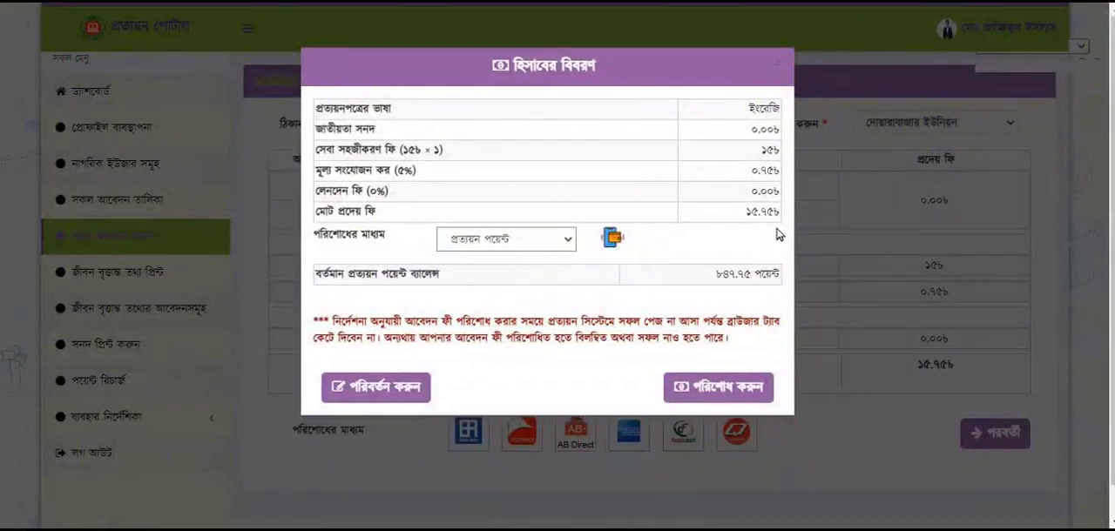
pyautogui.click(708, 391)
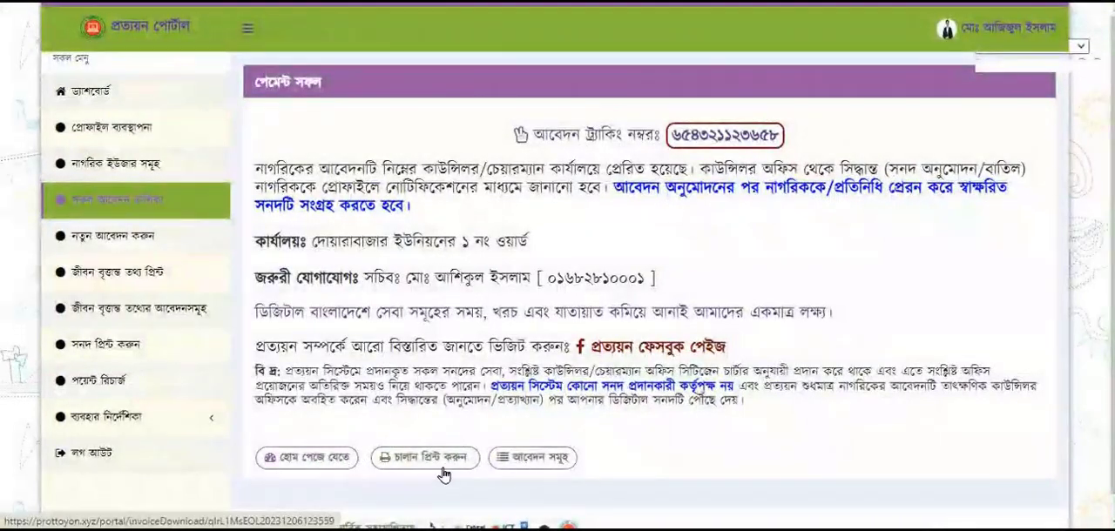
# Open জীবন বৃত্তান্ত তথ্য প্রিন্ট, try the NID and birth-registration options, and look up the citizen by their mobile number
pyautogui.click(113, 288)
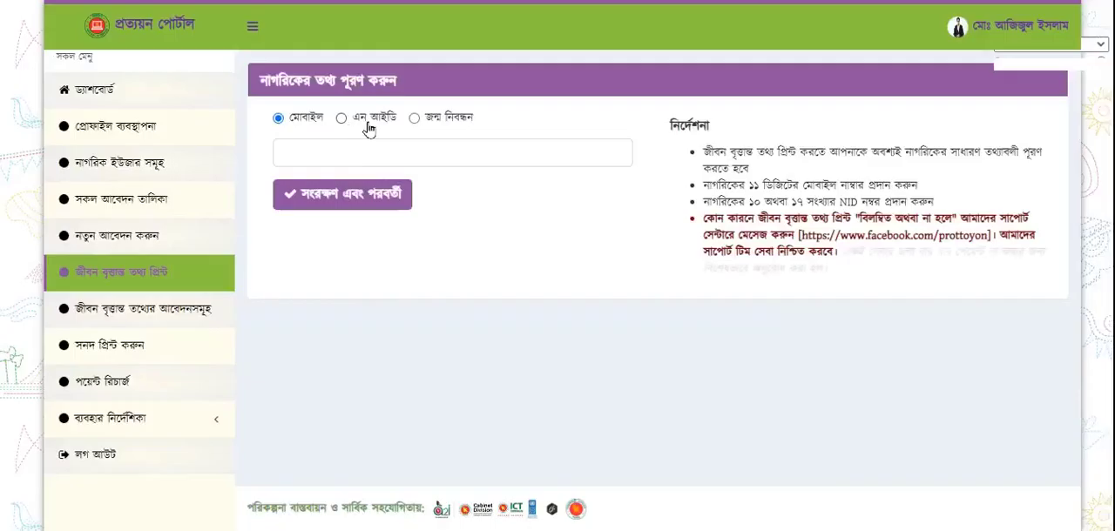
pyautogui.click(364, 127)
pyautogui.click(415, 118)
pyautogui.click(306, 126)
pyautogui.click(339, 156)
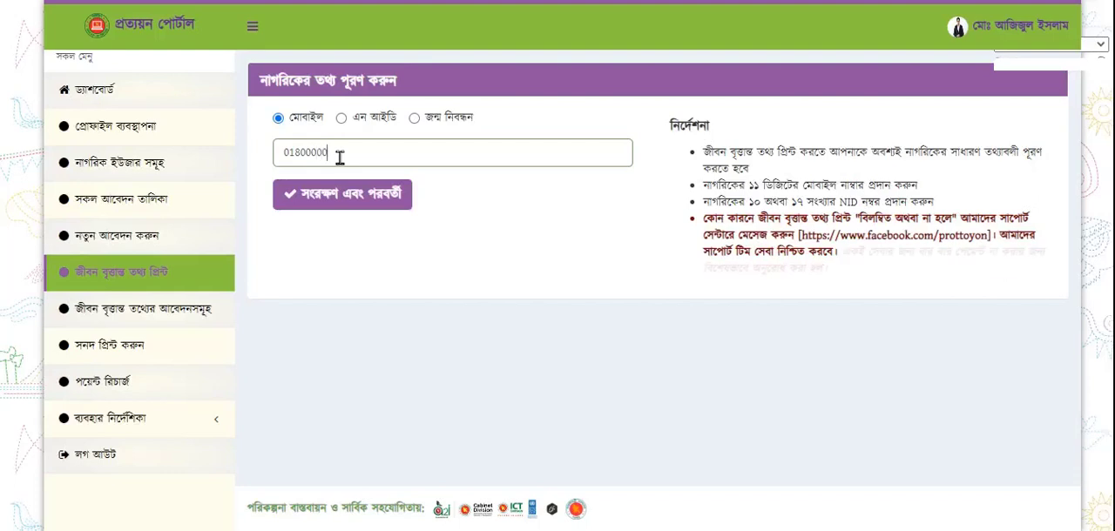
pyautogui.click(355, 196)
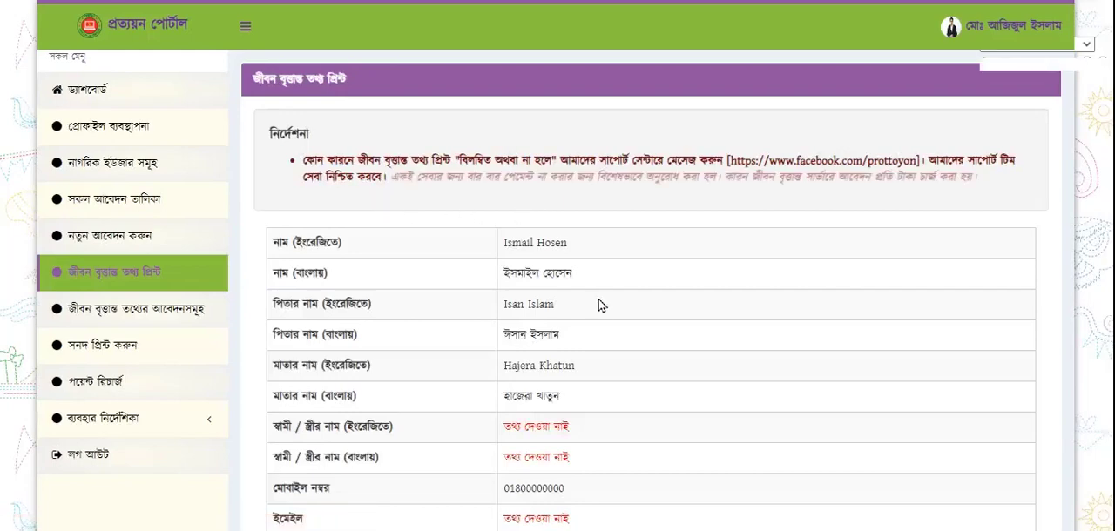
# Review the citizen's personal details, addresses, educational qualifications and employment history down to the end of the print page
pyautogui.scroll(-4, 599, 304)
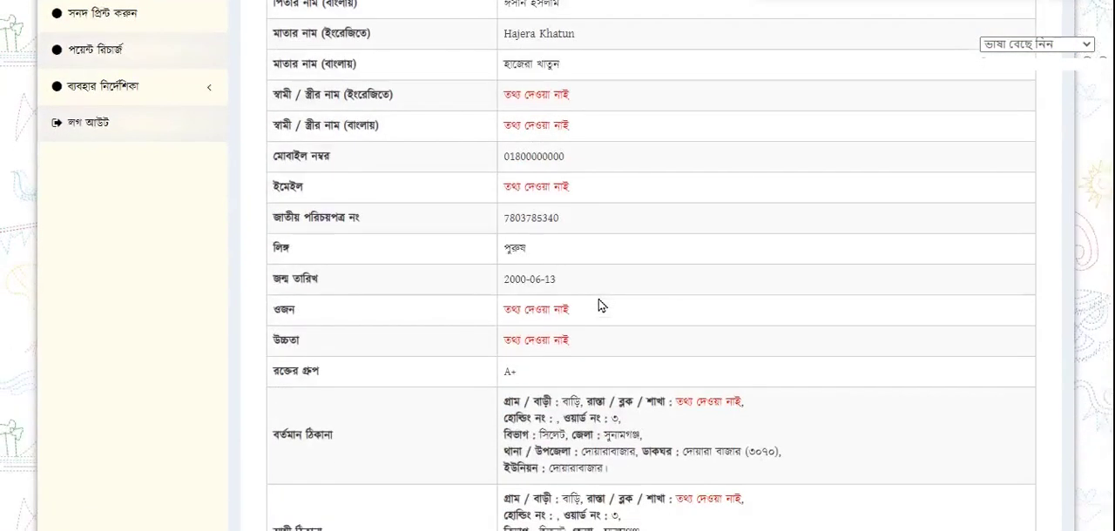
pyautogui.scroll(-4, 599, 305)
pyautogui.scroll(1, 599, 305)
pyautogui.scroll(-2, 599, 305)
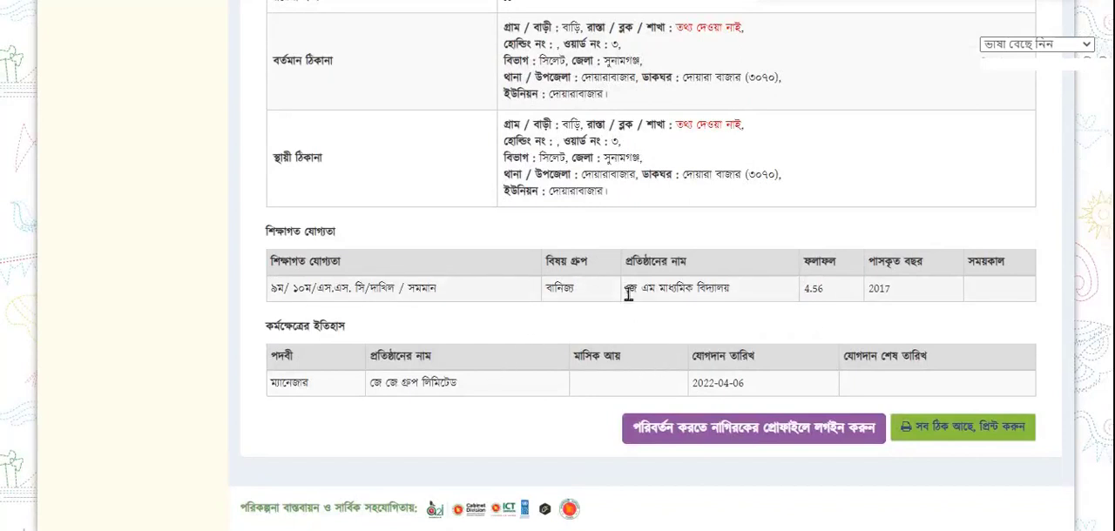
# Approve the citizen's জীবন বৃত্তান্ত for printing and pay its fee using প্রত্যয়ন পয়েন্ট as the payment method
pyautogui.scroll(5, 631, 295)
pyautogui.scroll(-5, 629, 293)
pyautogui.click(945, 447)
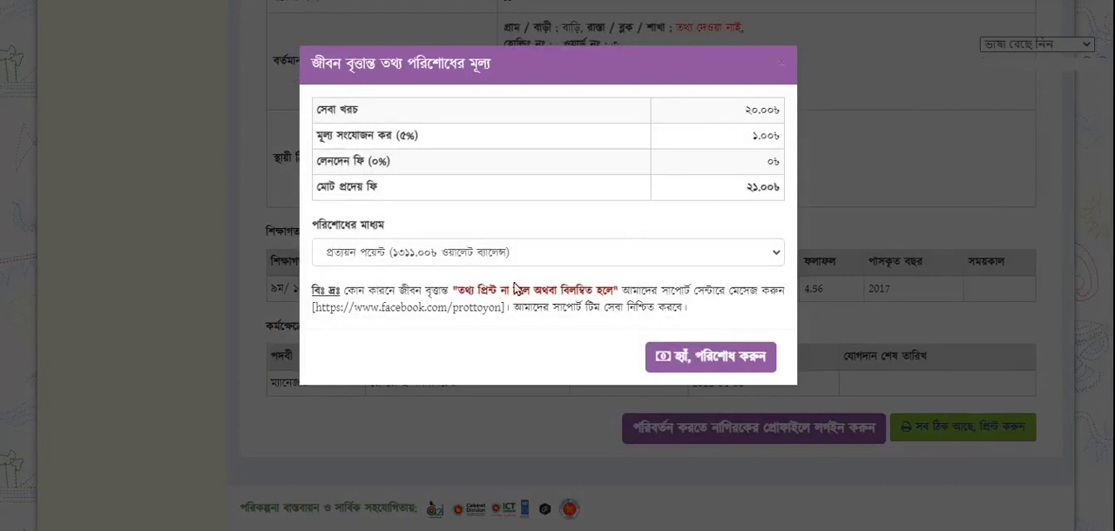
pyautogui.click(754, 253)
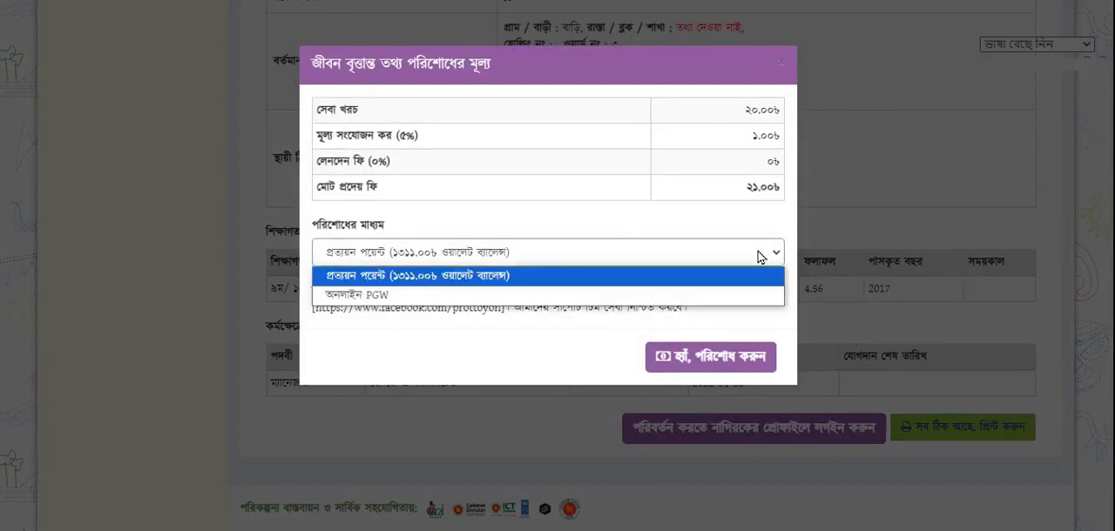
pyautogui.click(391, 276)
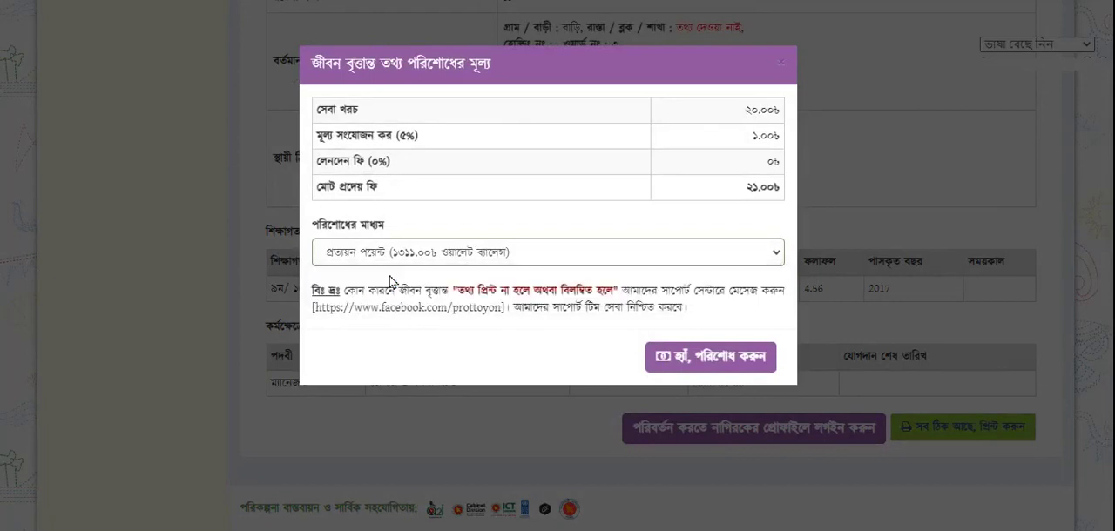
pyautogui.click(730, 359)
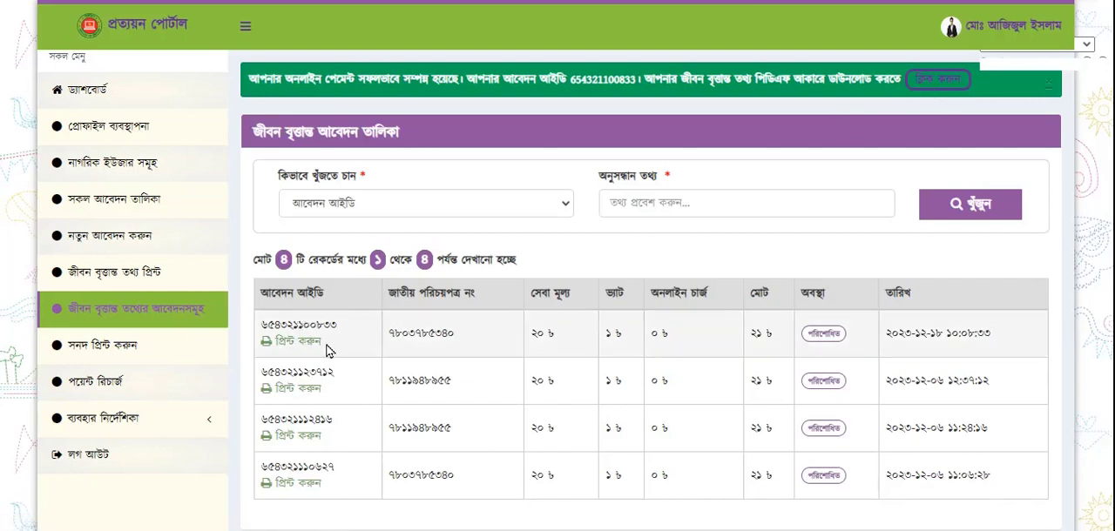
# Open the paid জীবন বৃত্তান্ত PDF, examine its personal details and addresses across both pages, and return to the application list
pyautogui.click(944, 85)
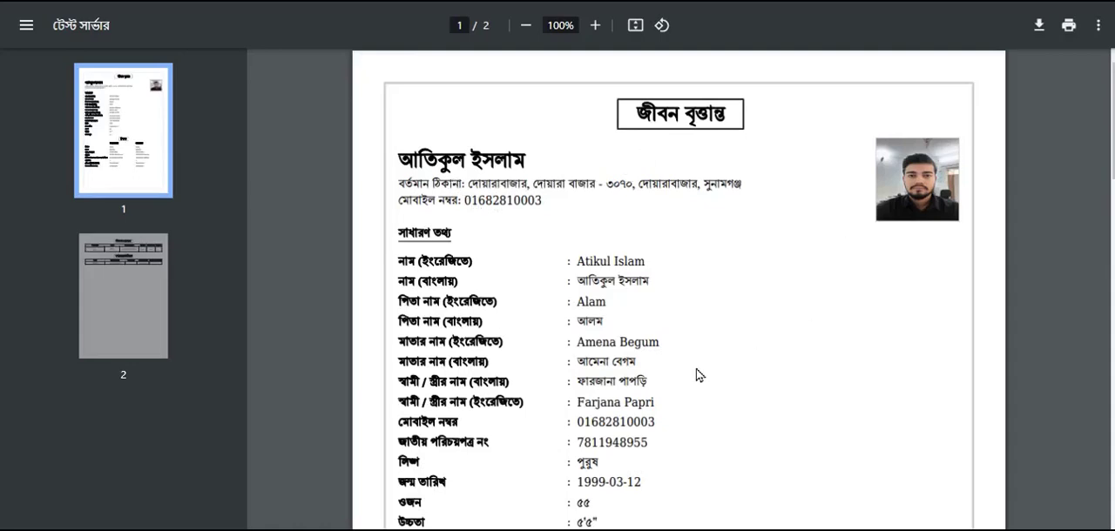
pyautogui.scroll(-5, 701, 379)
pyautogui.scroll(-9, 701, 385)
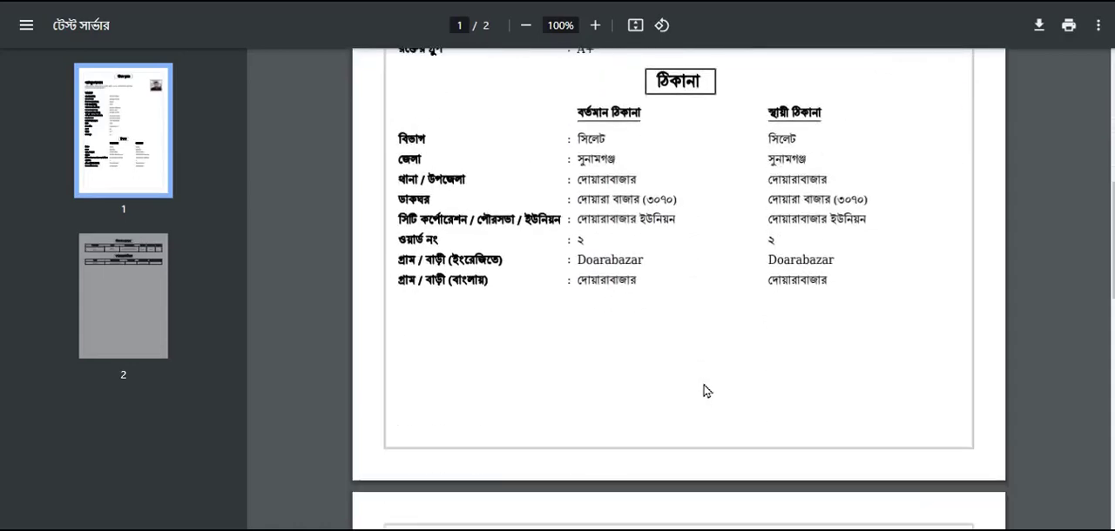
pyautogui.scroll(-1, 710, 393)
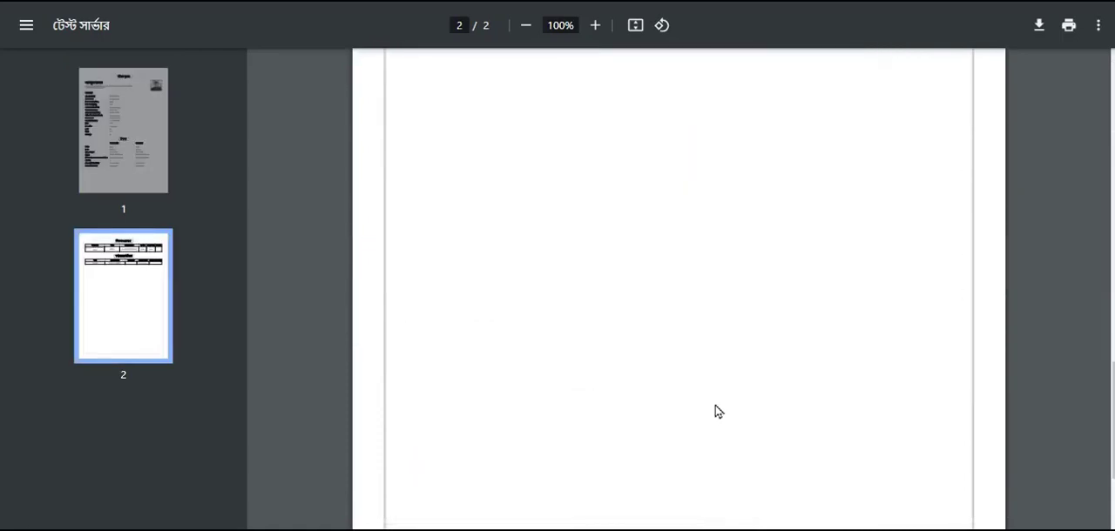
pyautogui.scroll(10, 720, 418)
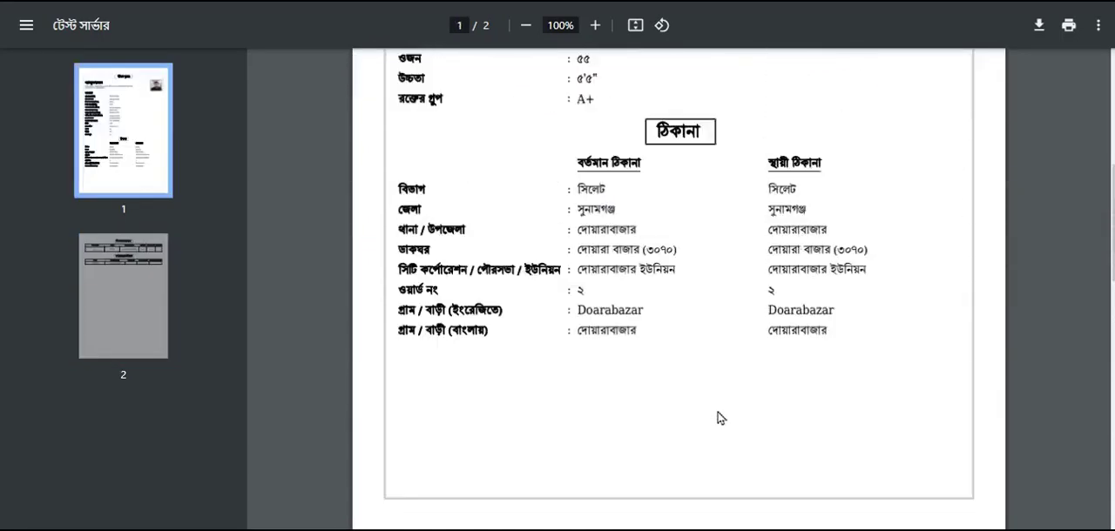
pyautogui.scroll(3, 720, 418)
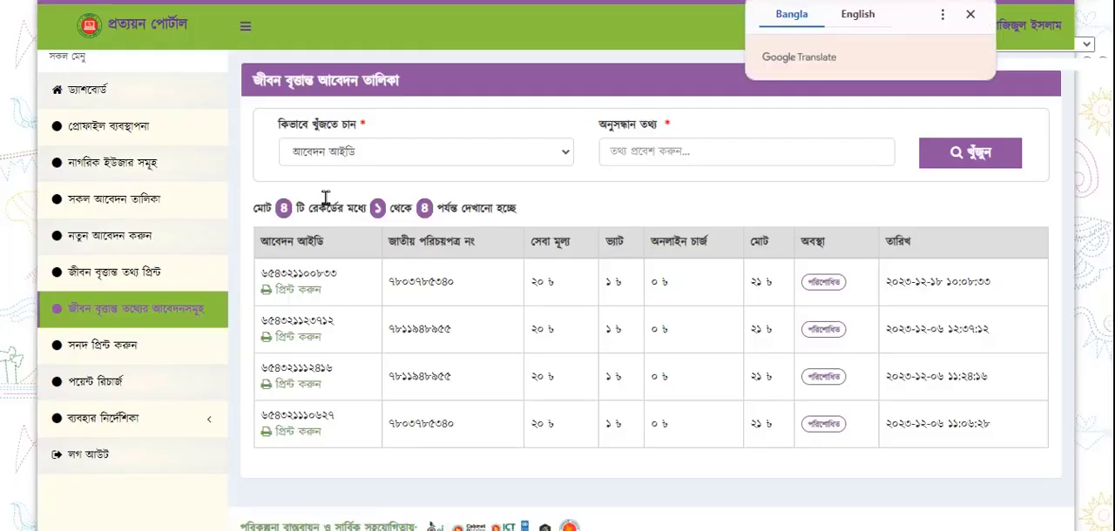
pyautogui.click(970, 16)
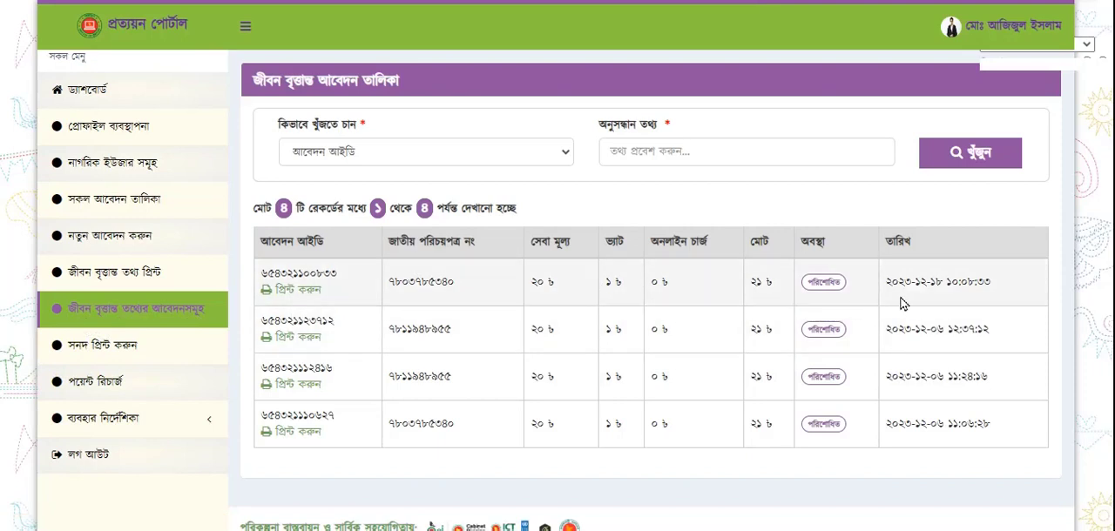
# Open the approved-certificate print page, enter the certificate number, and generate the certificate PDF to check its full content
pyautogui.click(101, 353)
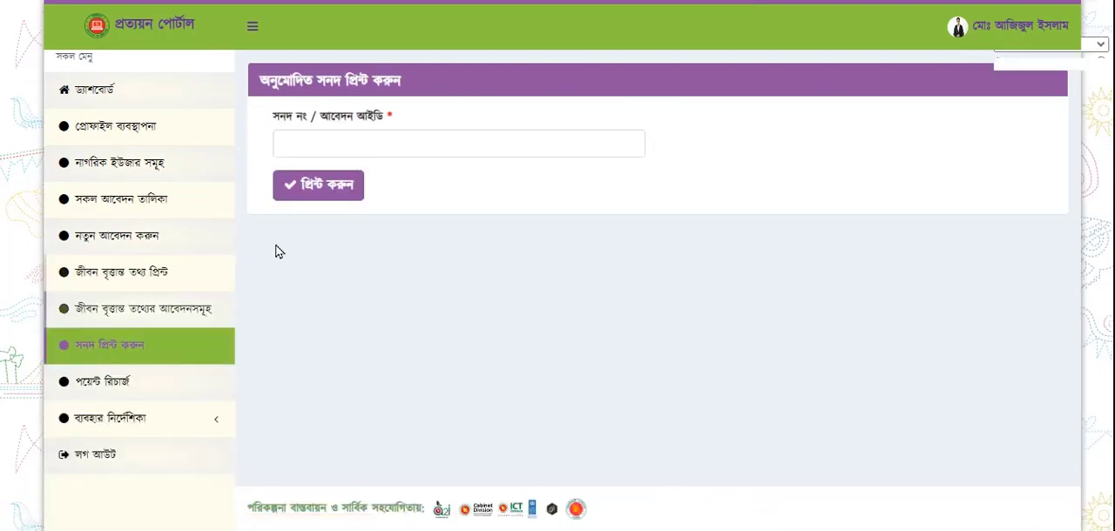
pyautogui.click(419, 150)
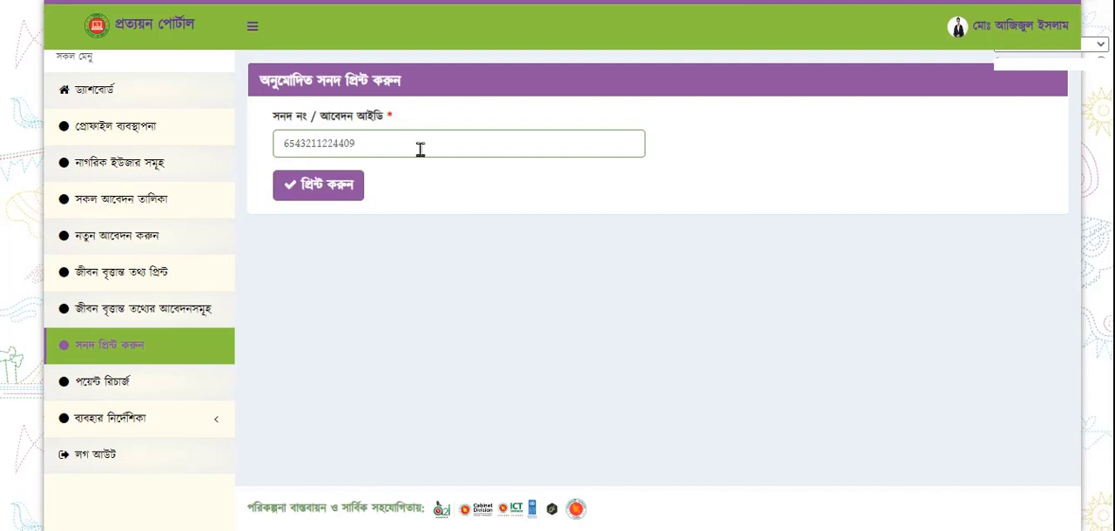
pyautogui.click(319, 195)
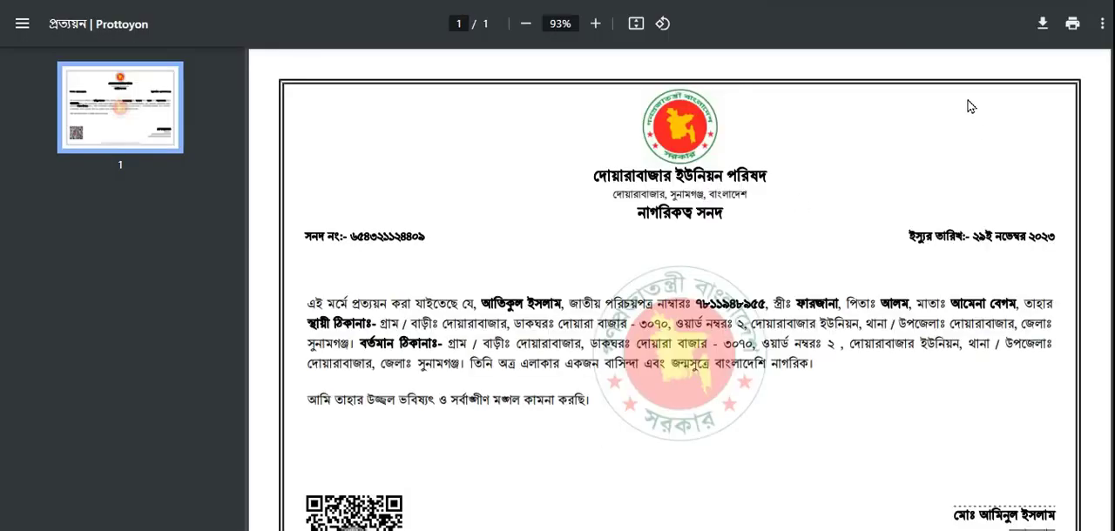
pyautogui.scroll(-1, 898, 356)
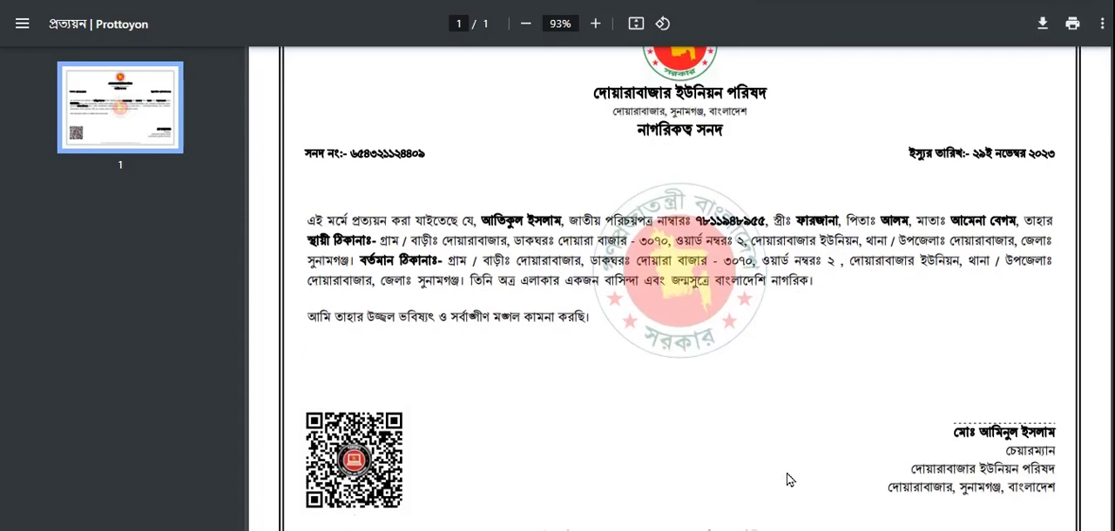
pyautogui.scroll(1, 790, 466)
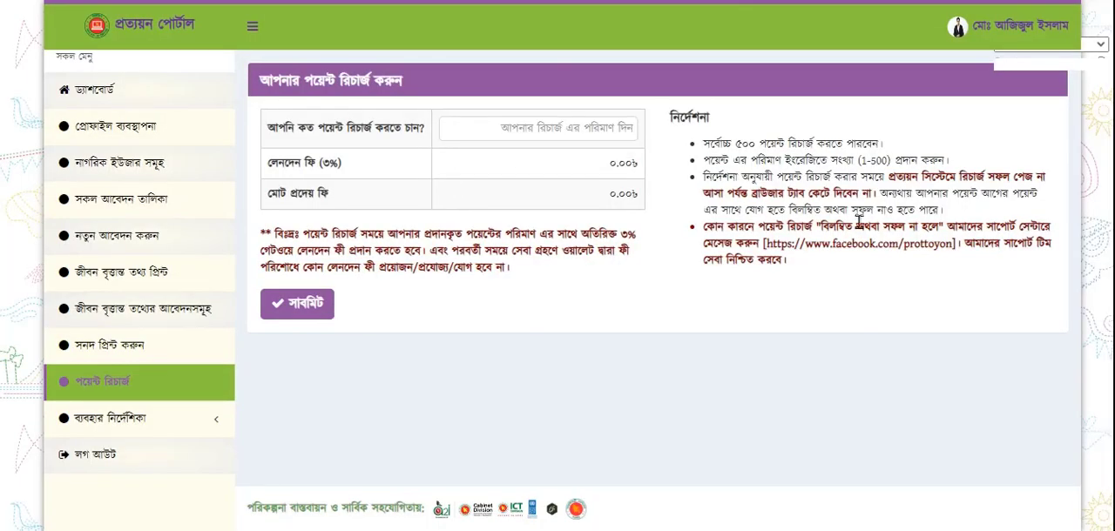
# Request a point recharge of 500 points and proceed to the payment gateway
pyautogui.click(568, 129)
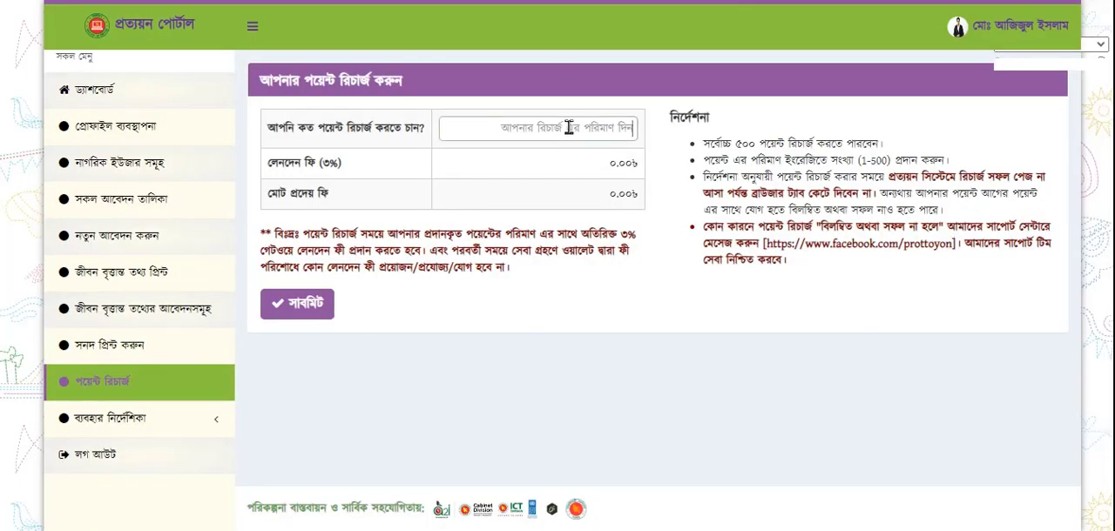
pyautogui.write('500')
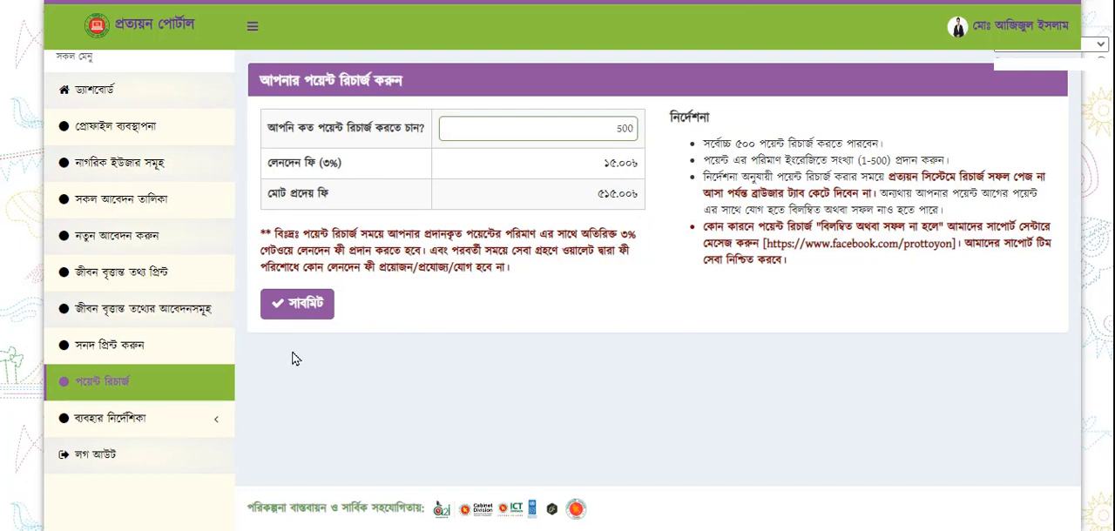
pyautogui.click(293, 305)
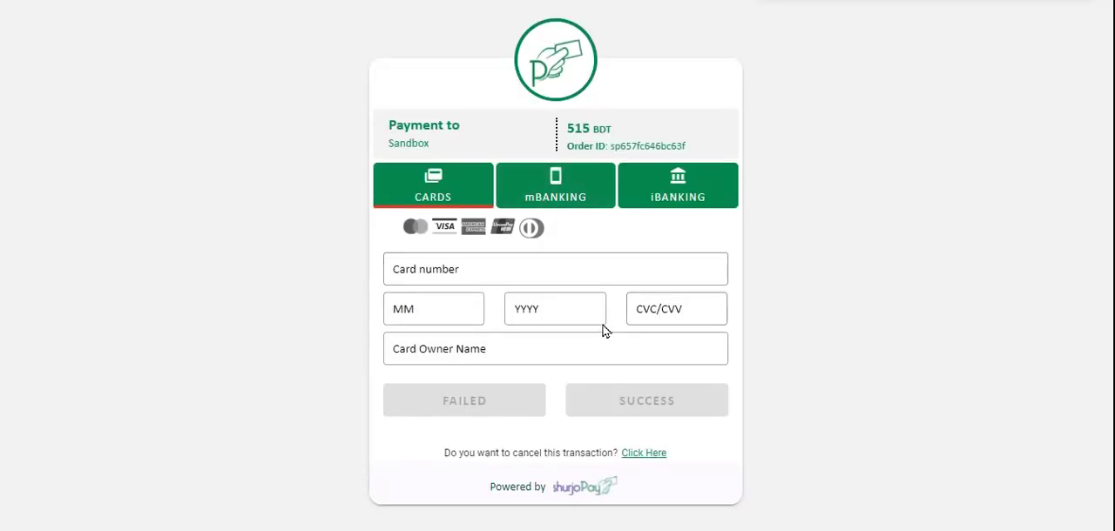
# Pay for the recharge through iBANKING, entering the account number and PIN and submitting the payment as SUCCESS
pyautogui.click(702, 199)
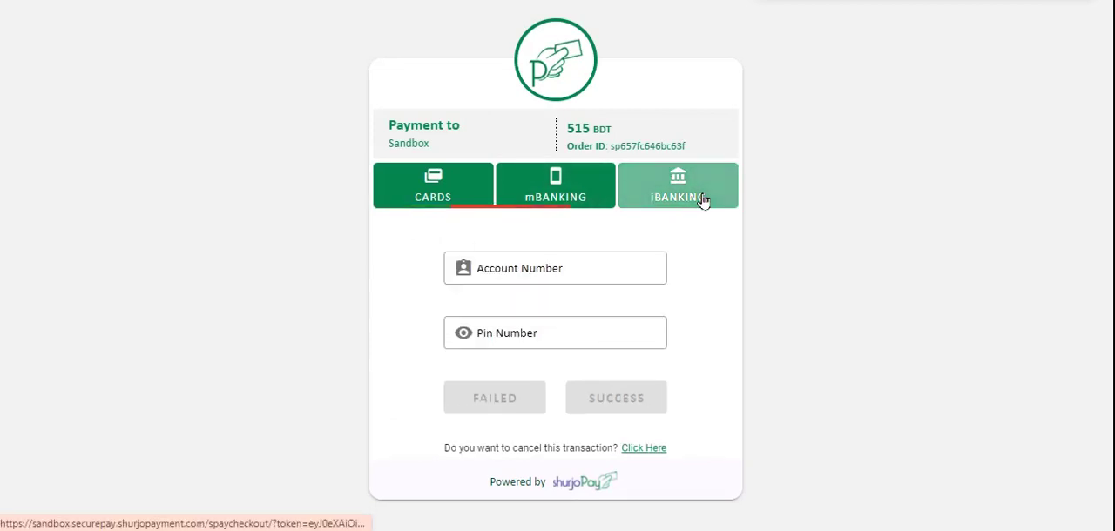
pyautogui.click(541, 263)
pyautogui.write('1')
pyautogui.click(530, 329)
pyautogui.write('1')
pyautogui.click(640, 409)
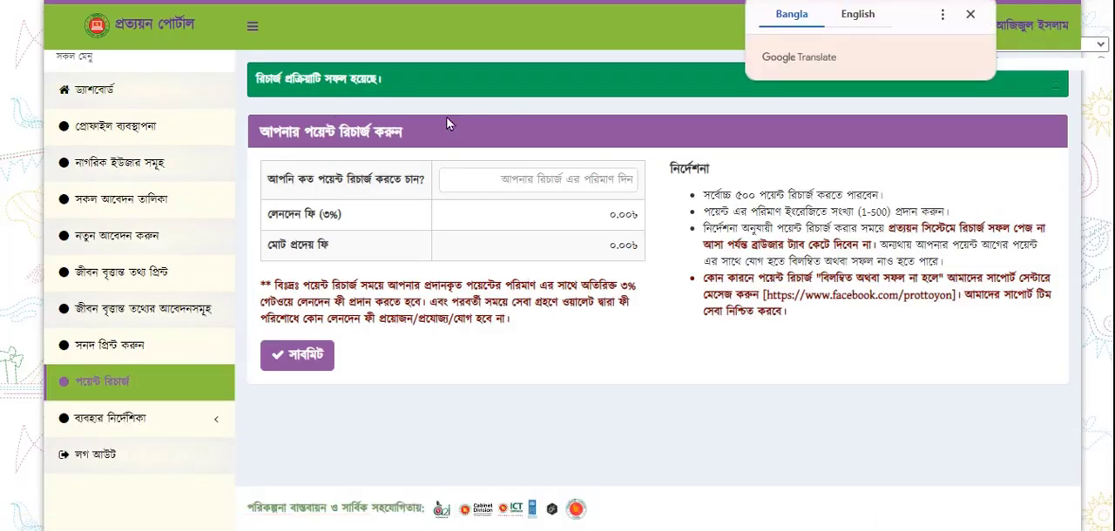
# Check the point balance on the dashboard, then examine the point transaction list's recharge and জীবন বৃত্তান্ত entries and its date-range filter
pyautogui.click(100, 93)
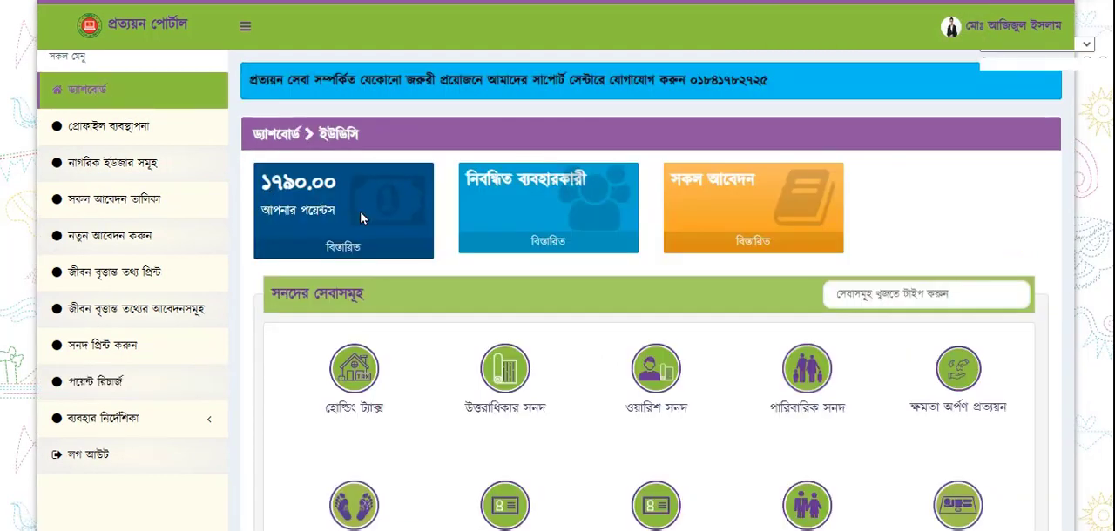
pyautogui.click(346, 250)
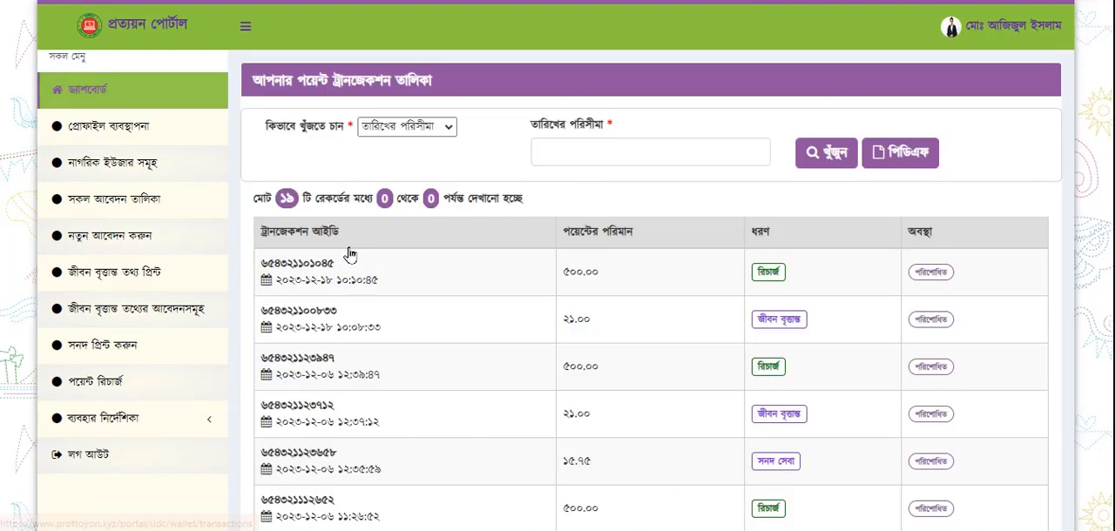
pyautogui.moveTo(597, 273); pyautogui.dragTo(639, 288)
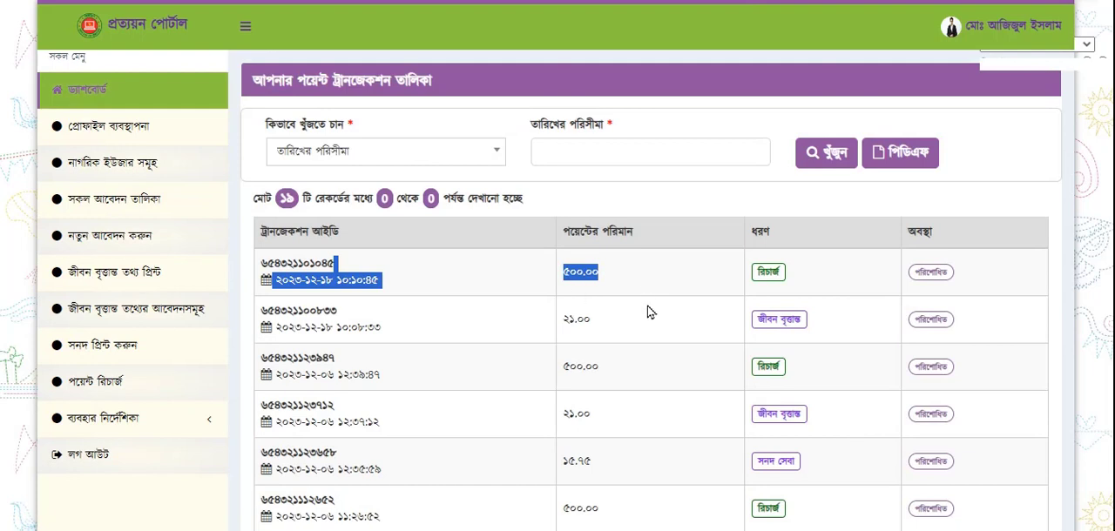
pyautogui.moveTo(599, 322); pyautogui.dragTo(563, 323)
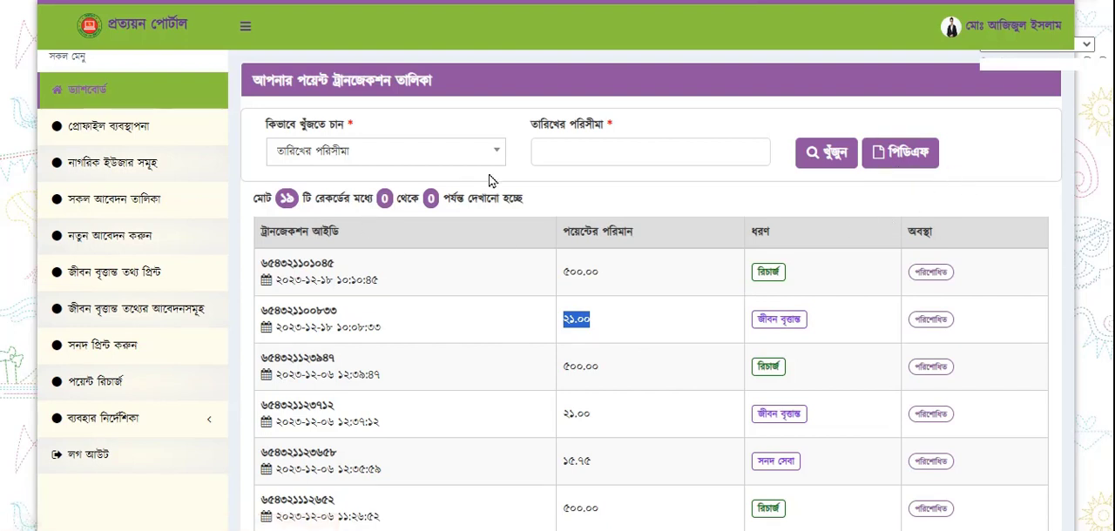
pyautogui.click(604, 157)
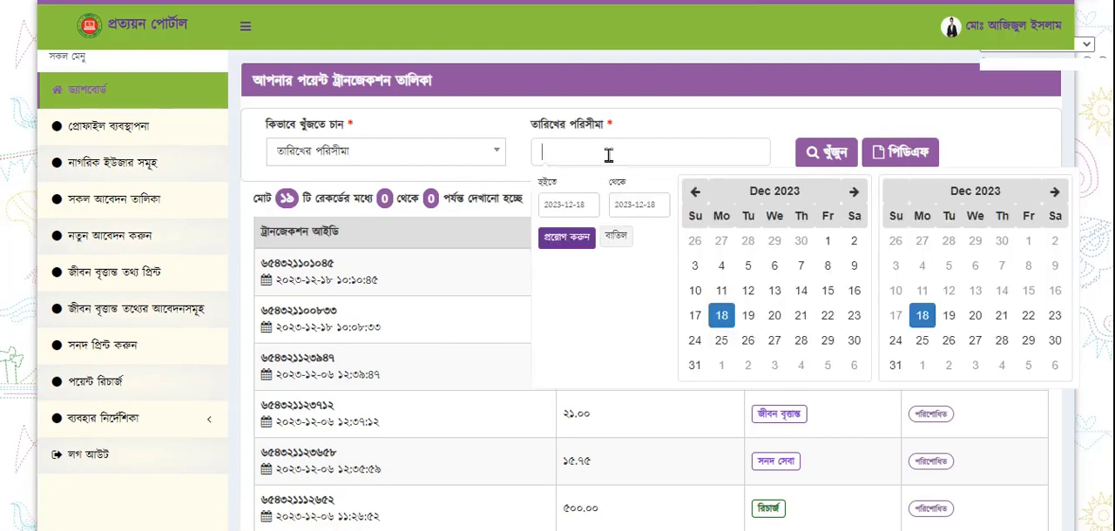
pyautogui.click(615, 235)
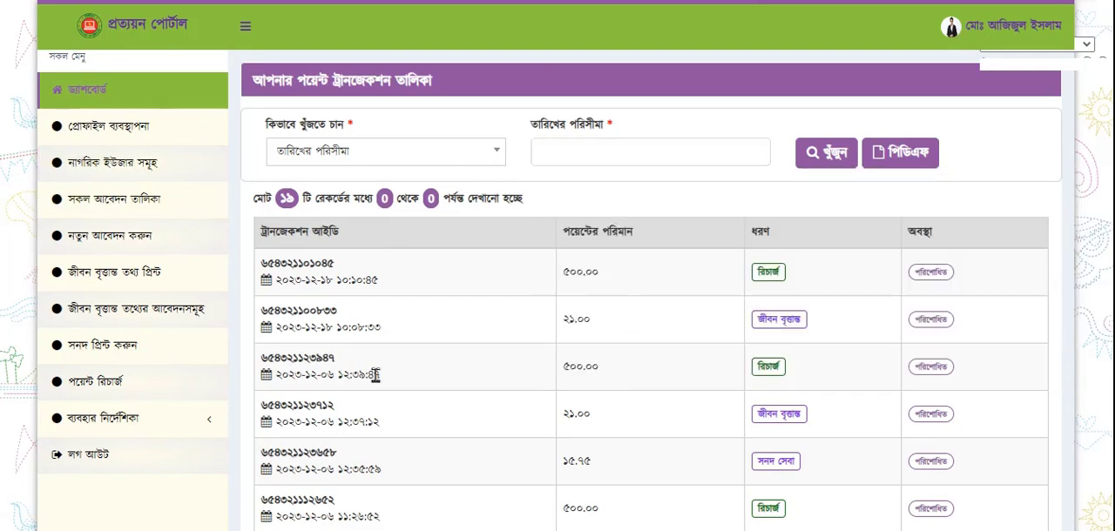
# Open the PDF version of the ব্যবহার নির্দেশিকা user guide and browse its first pages
pyautogui.click(212, 419)
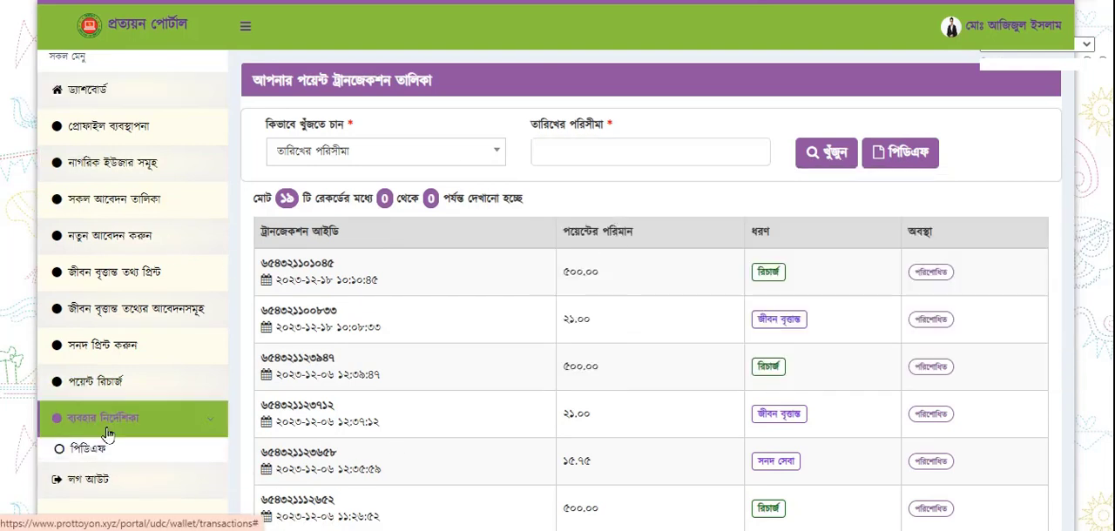
pyautogui.click(91, 451)
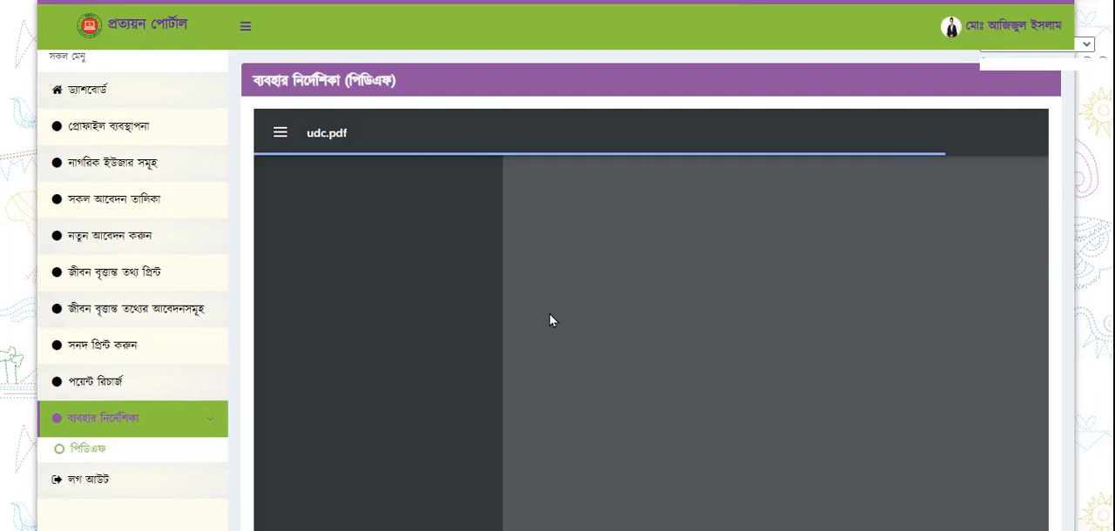
pyautogui.scroll(-5, 545, 347)
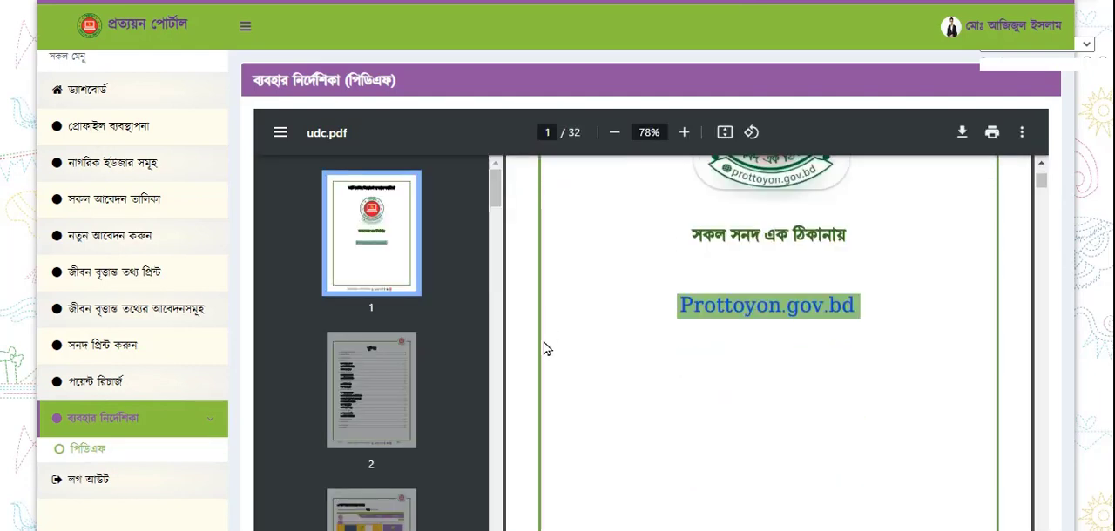
pyautogui.scroll(-10, 396, 520)
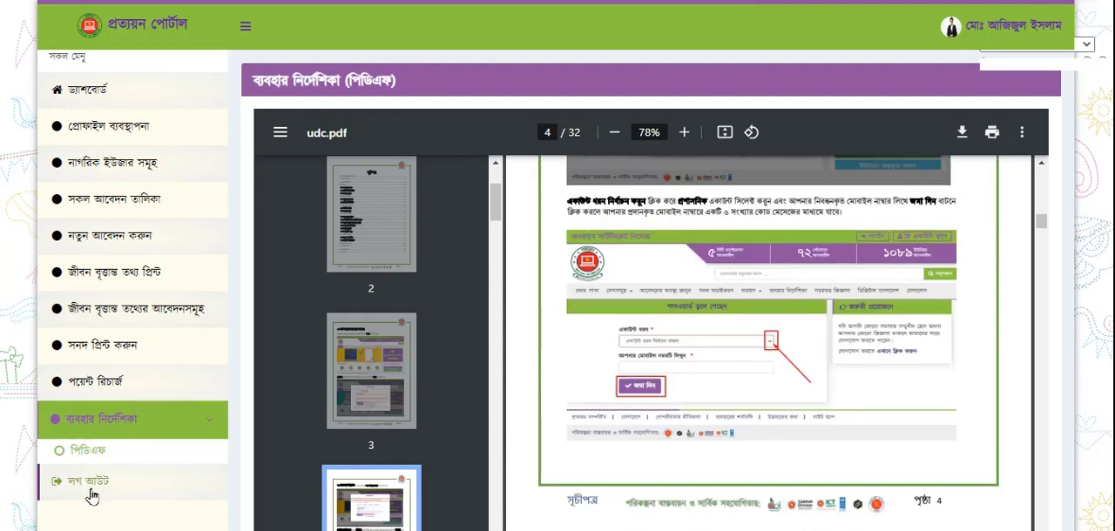
# Check the profile's account options and log out of the administrative account
pyautogui.click(1000, 33)
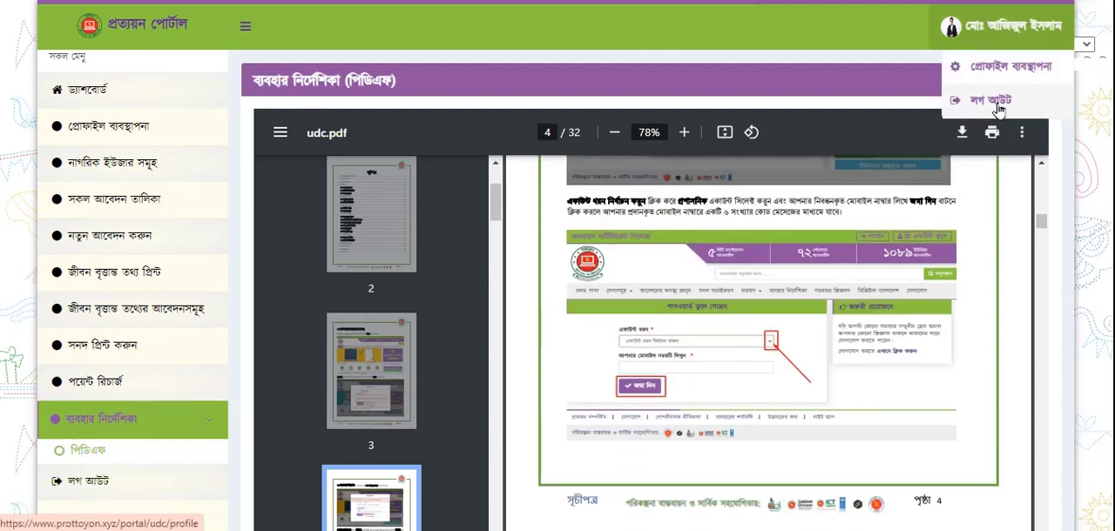
pyautogui.click(98, 481)
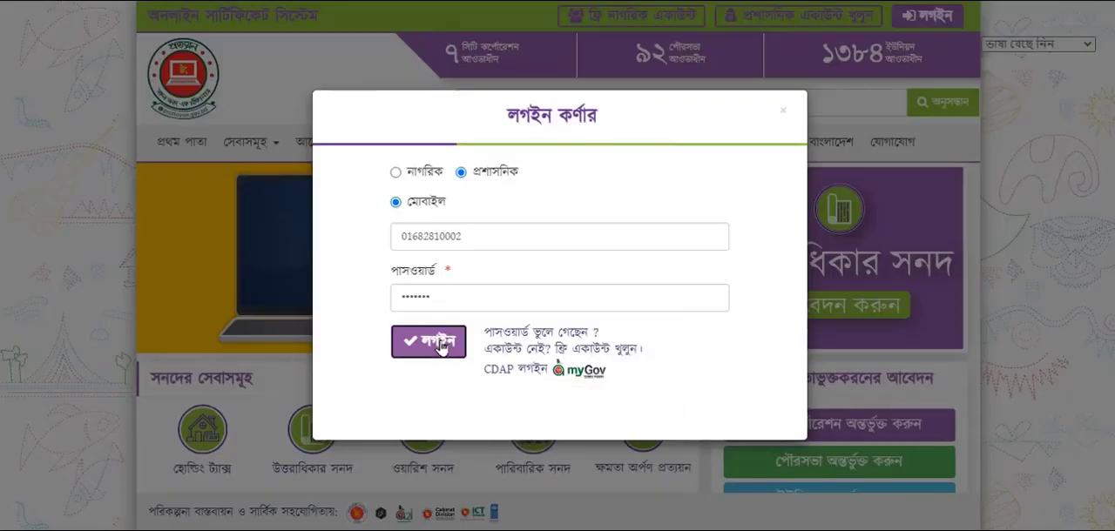
# Request a forgotten-password reset from the login form for the প্রশাসনিক account type, submitting the account's mobile number
pyautogui.click(440, 342)
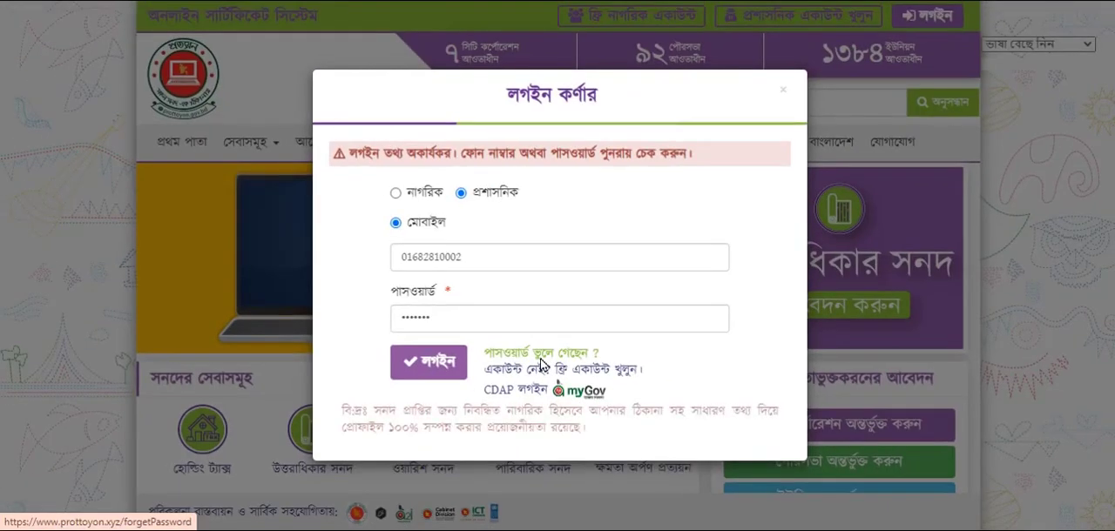
pyautogui.click(541, 366)
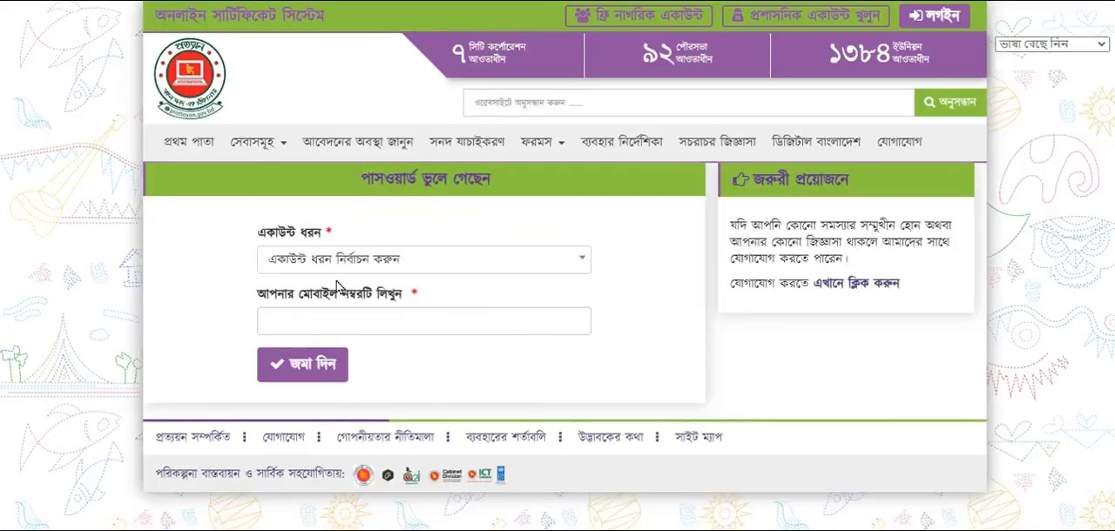
pyautogui.click(369, 270)
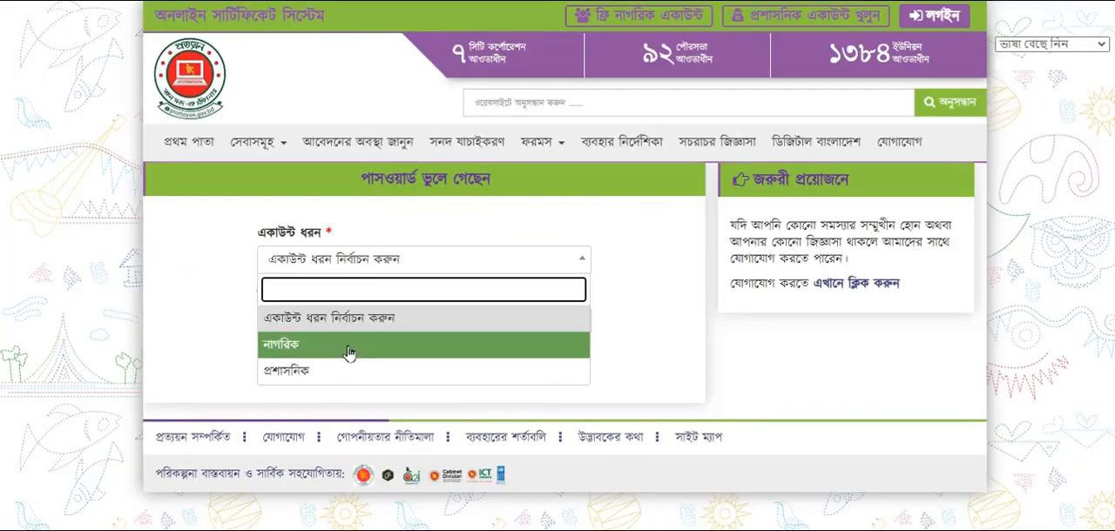
pyautogui.click(309, 383)
pyautogui.click(341, 327)
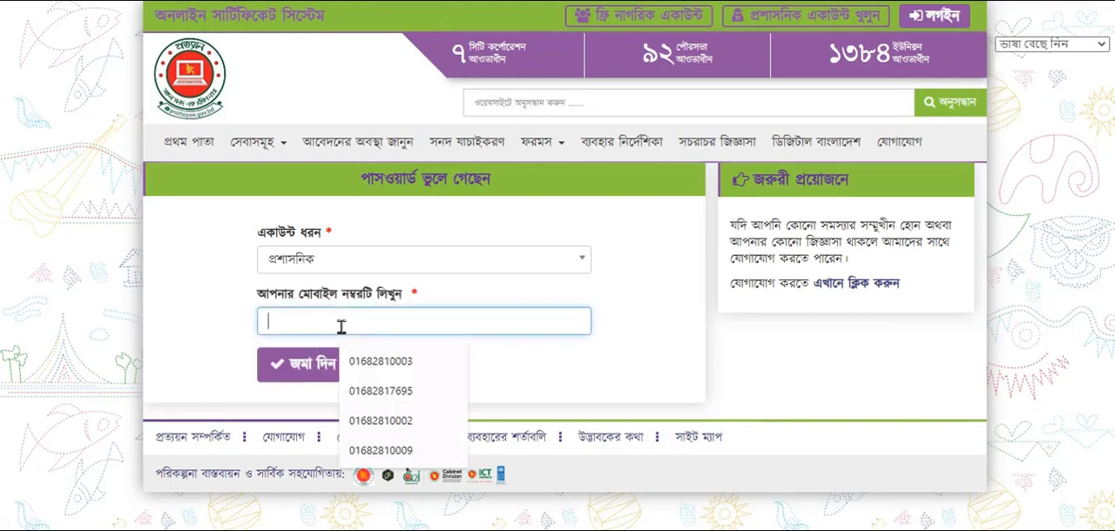
pyautogui.click(380, 421)
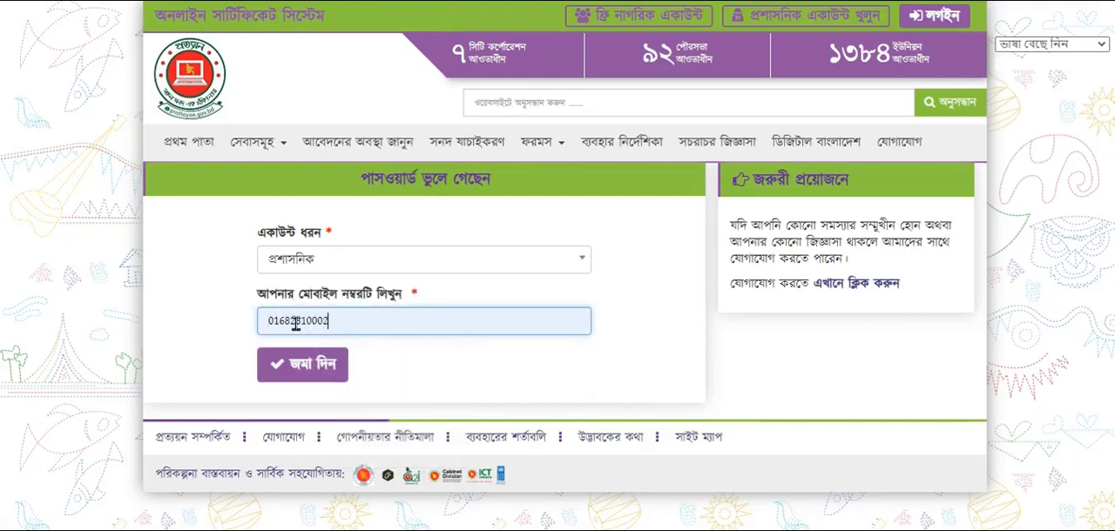
pyautogui.click(304, 375)
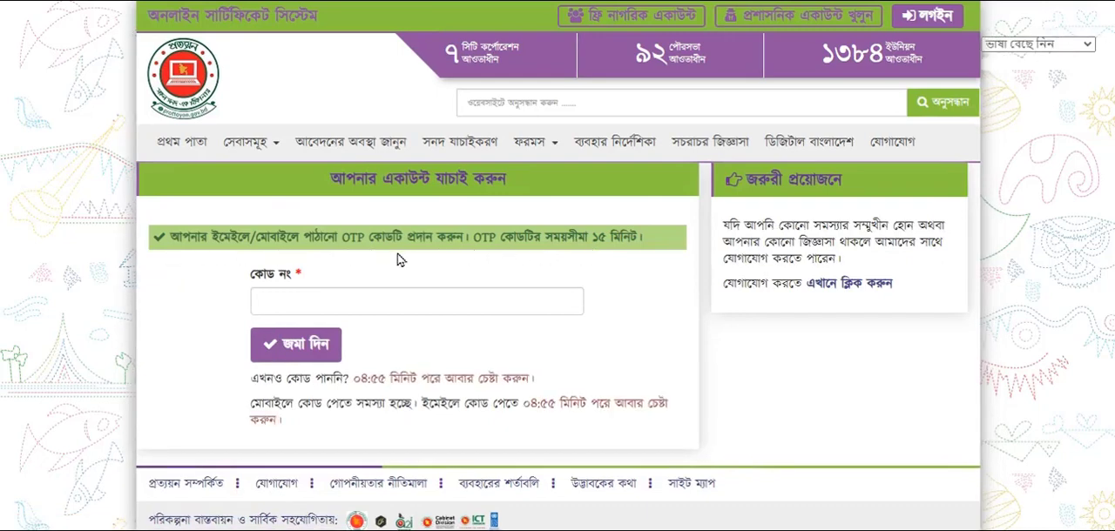
# Enter the OTP verification code in the কোড নং field and submit it to verify the account
pyautogui.click(281, 299)
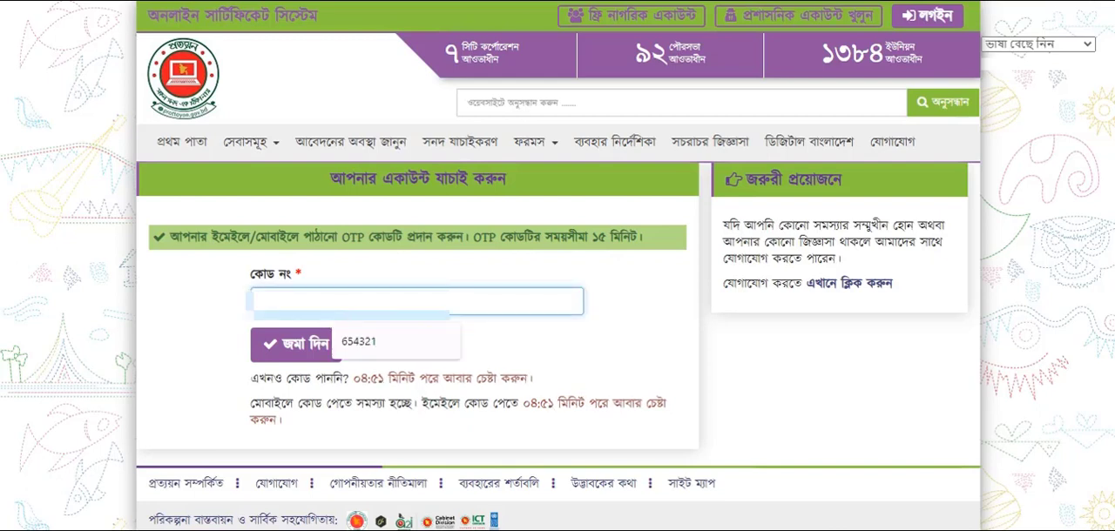
pyautogui.click(289, 301)
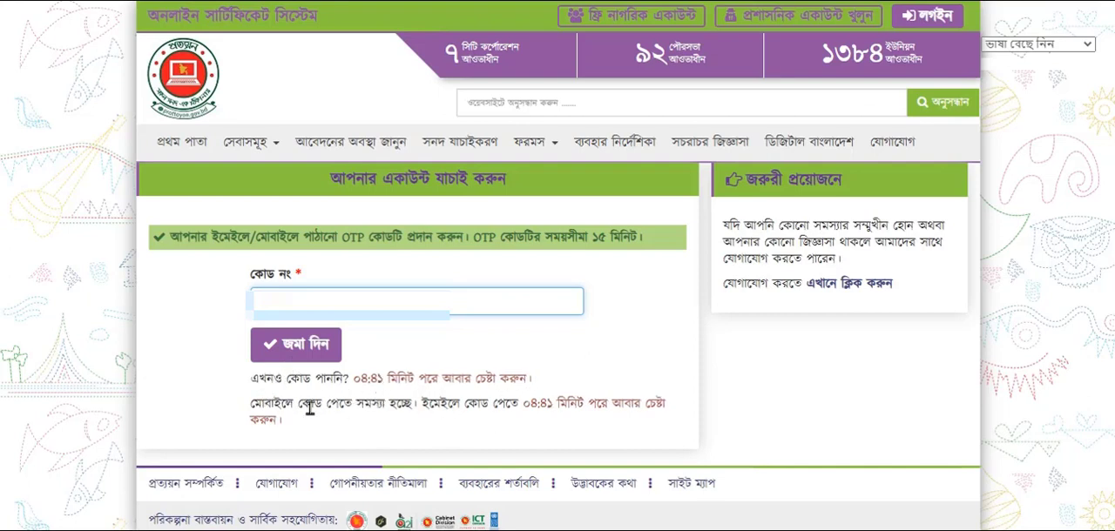
pyautogui.click(296, 353)
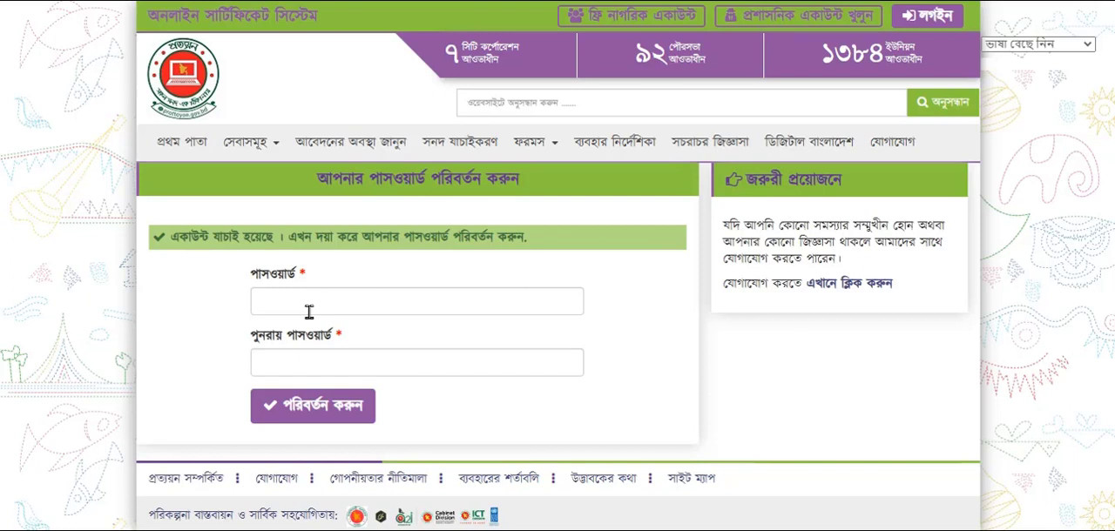
# Enter the new account password, repeat it in the confirmation field and submit the password change
pyautogui.click(309, 311)
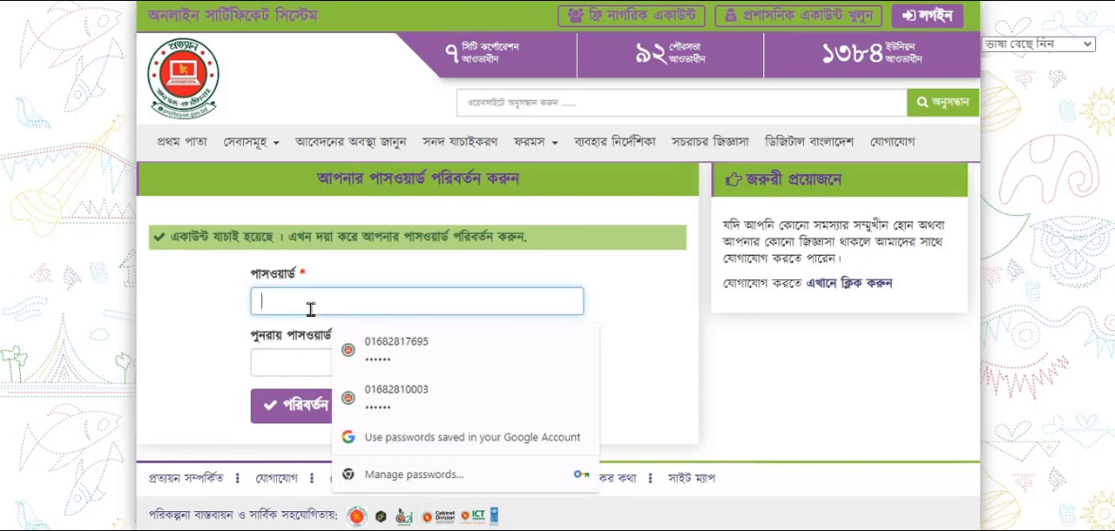
pyautogui.write('••')
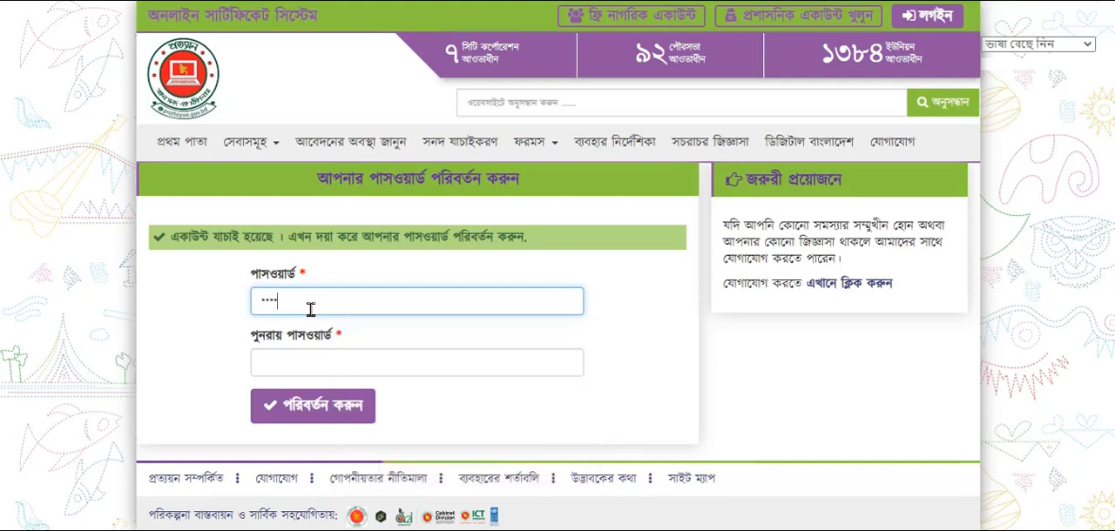
pyautogui.click(312, 359)
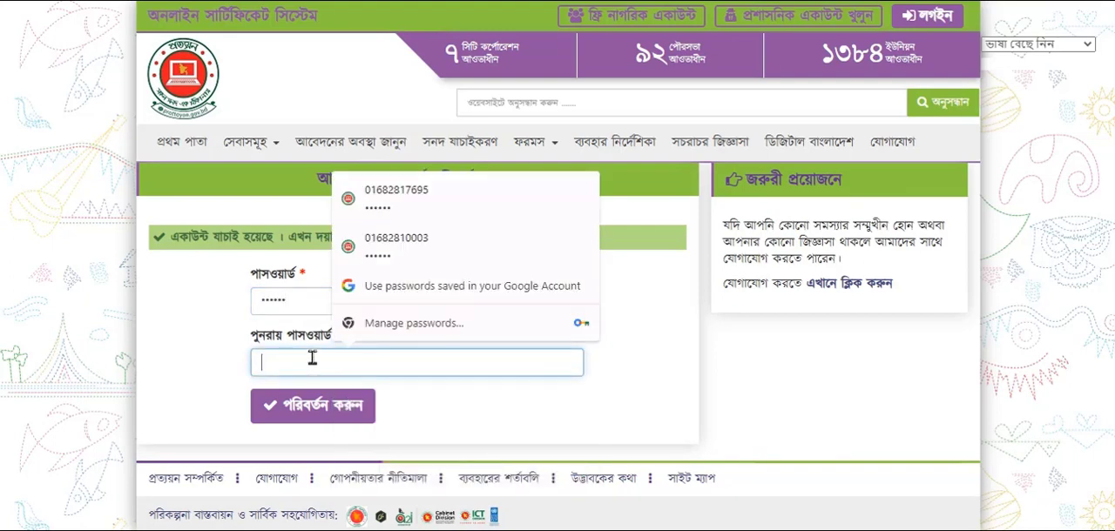
pyautogui.write('••••••')
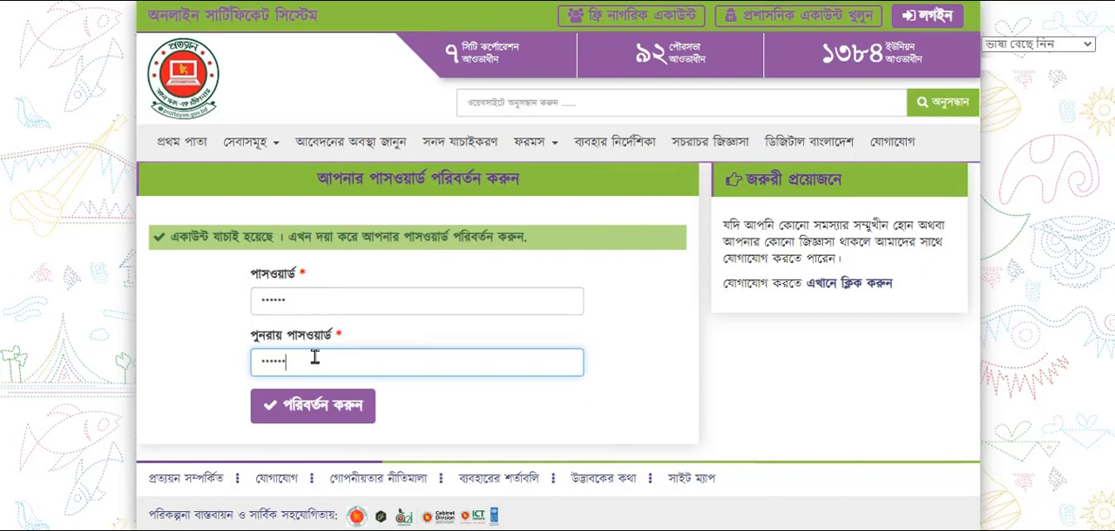
pyautogui.click(331, 416)
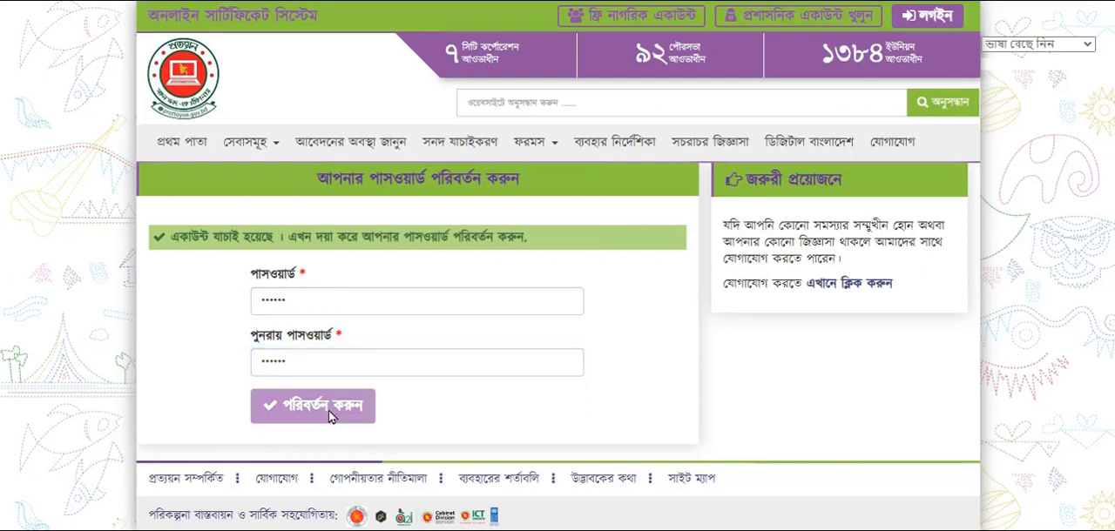